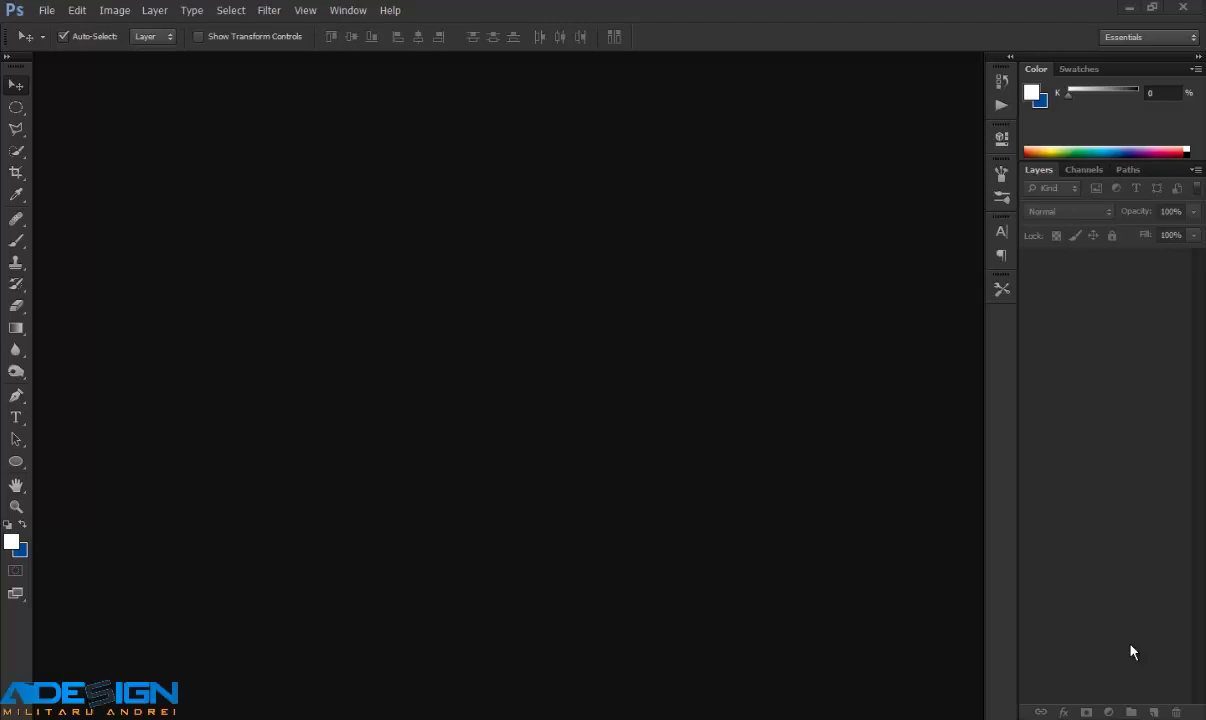
Step: Create a new 600 × 600 px white document, Untitled-1
click(48, 14)
click(55, 28)
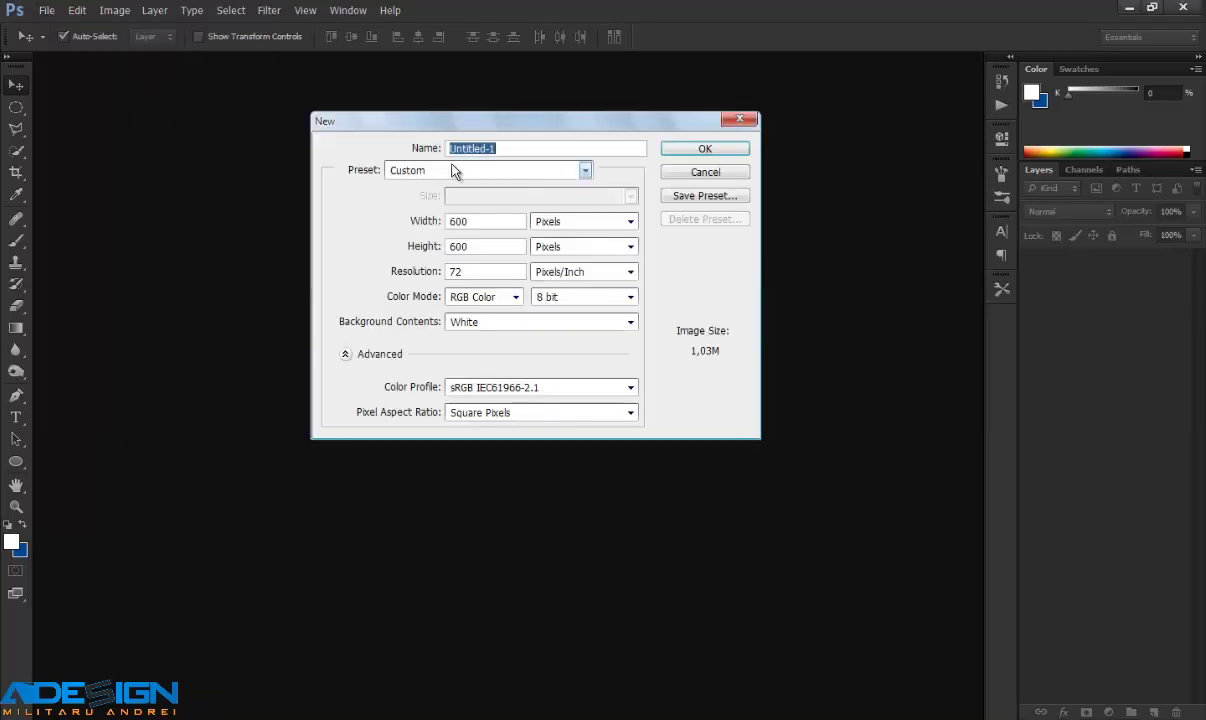
click(491, 247)
click(689, 150)
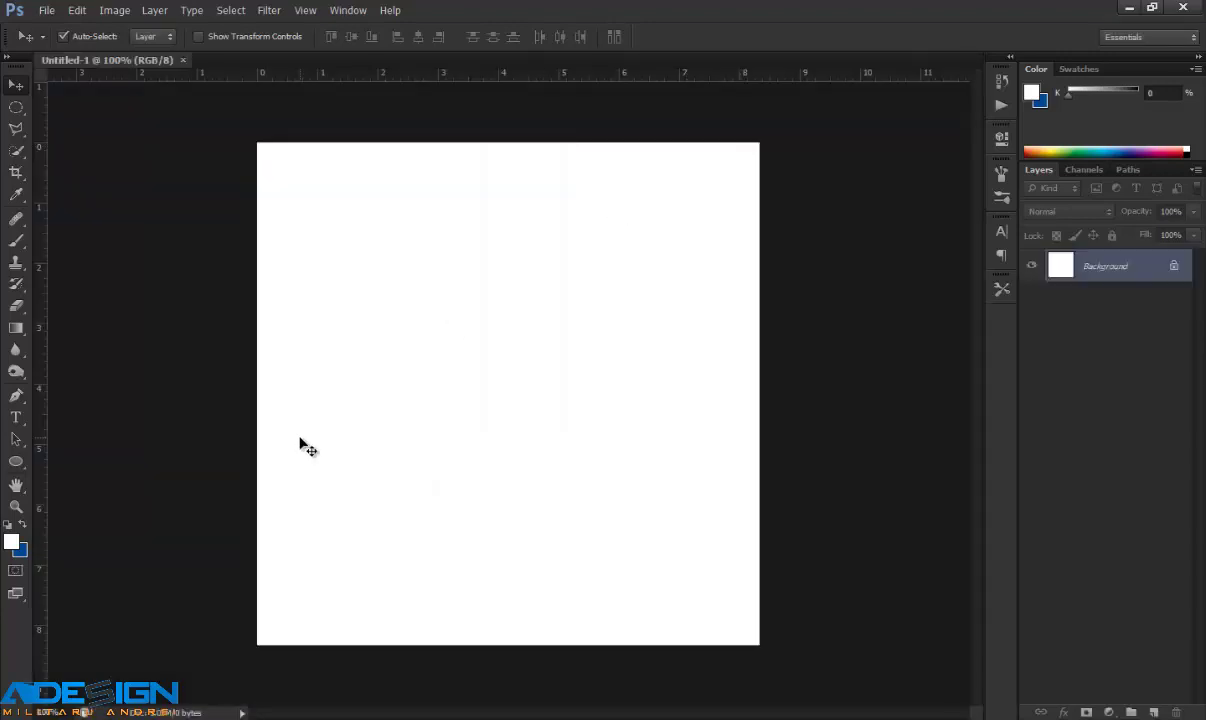
Step: Draw a wide rounded rectangle on the canvas with the Rounded Rectangle Tool
click(16, 462)
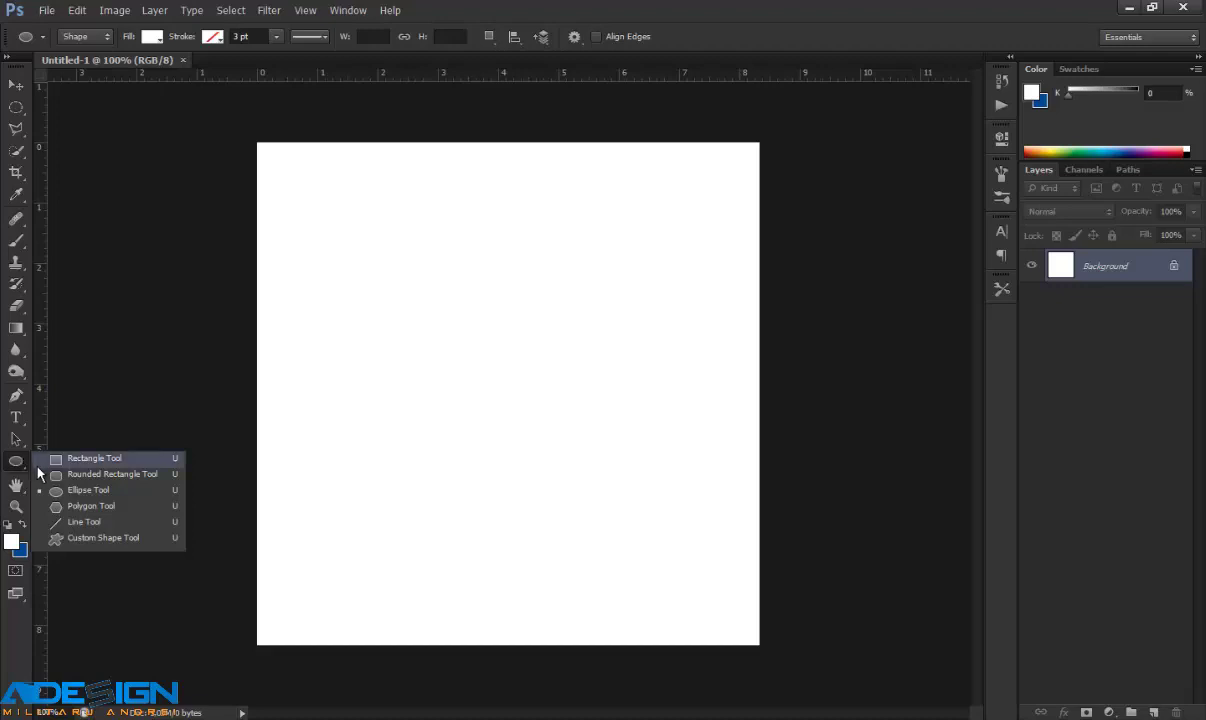
click(60, 474)
mouse_move(305, 471)
mouse_down()
mouse_move(511, 414)
mouse_move(614, 419)
mouse_up()
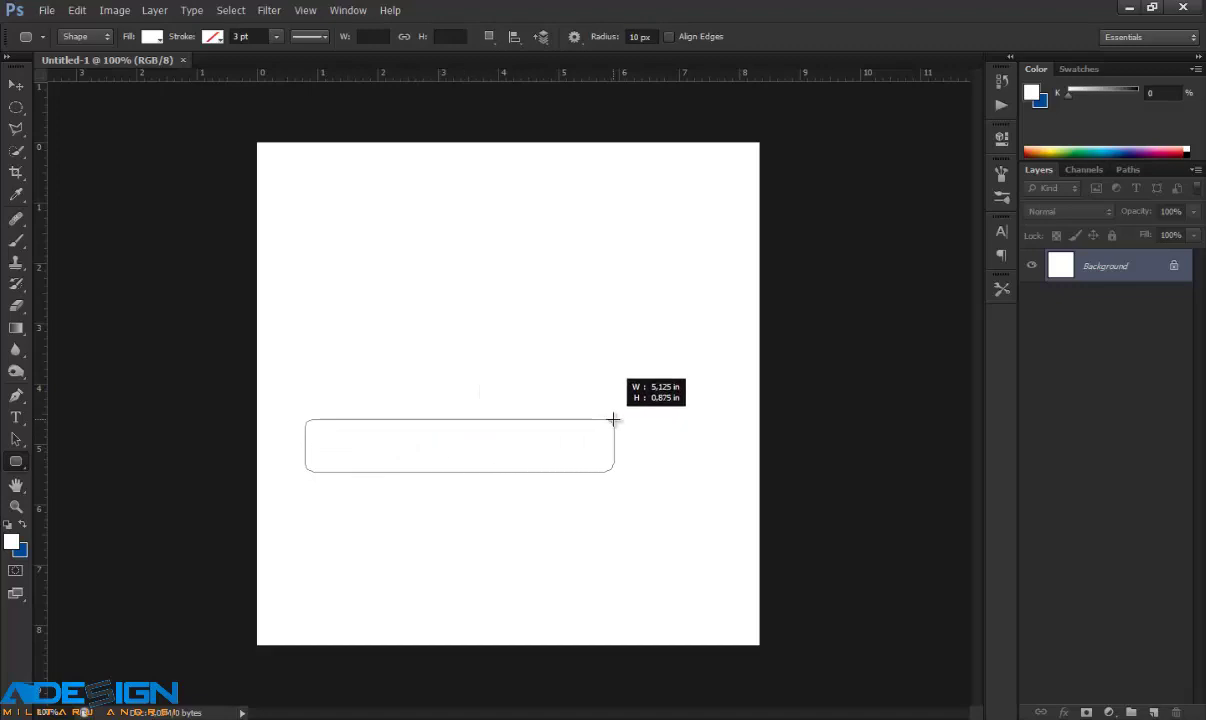
drag(614, 419, 614, 419)
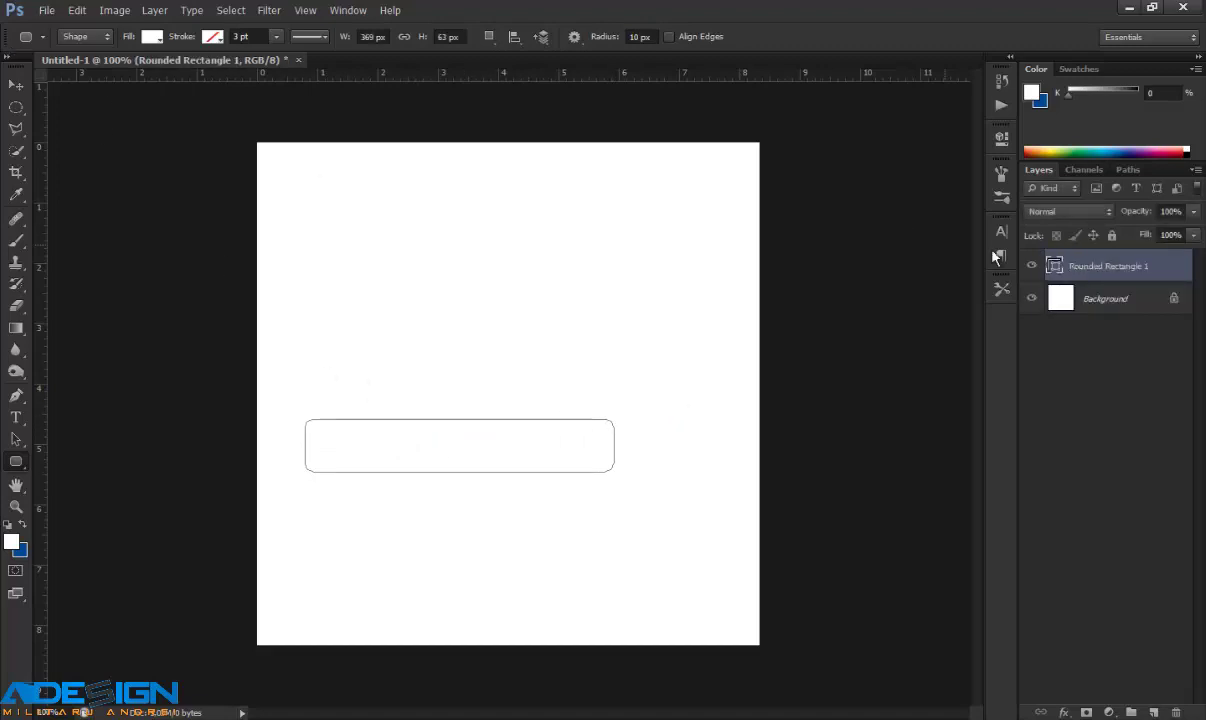
Step: Fill the rounded rectangle with blue and start unlocking the Background layer
double_click(1053, 266)
mouse_move(651, 323)
mouse_down()
mouse_move(597, 352)
mouse_move(697, 360)
mouse_move(697, 348)
mouse_up()
click(858, 253)
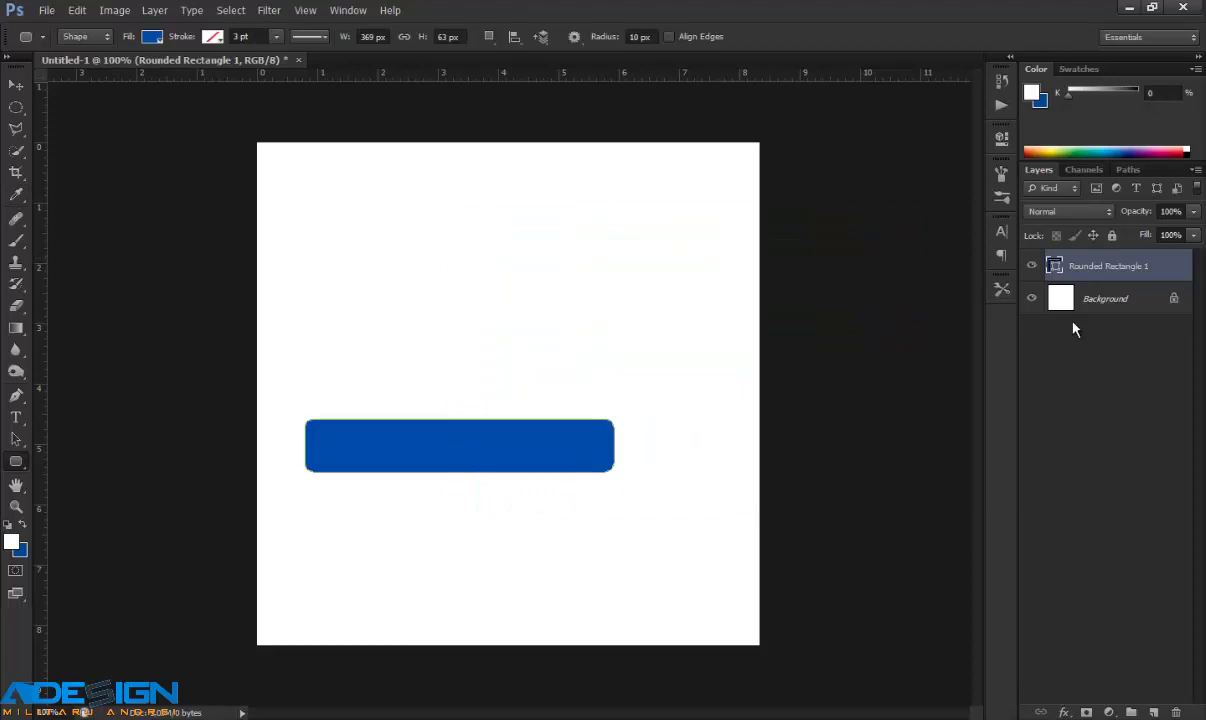
double_click(1063, 300)
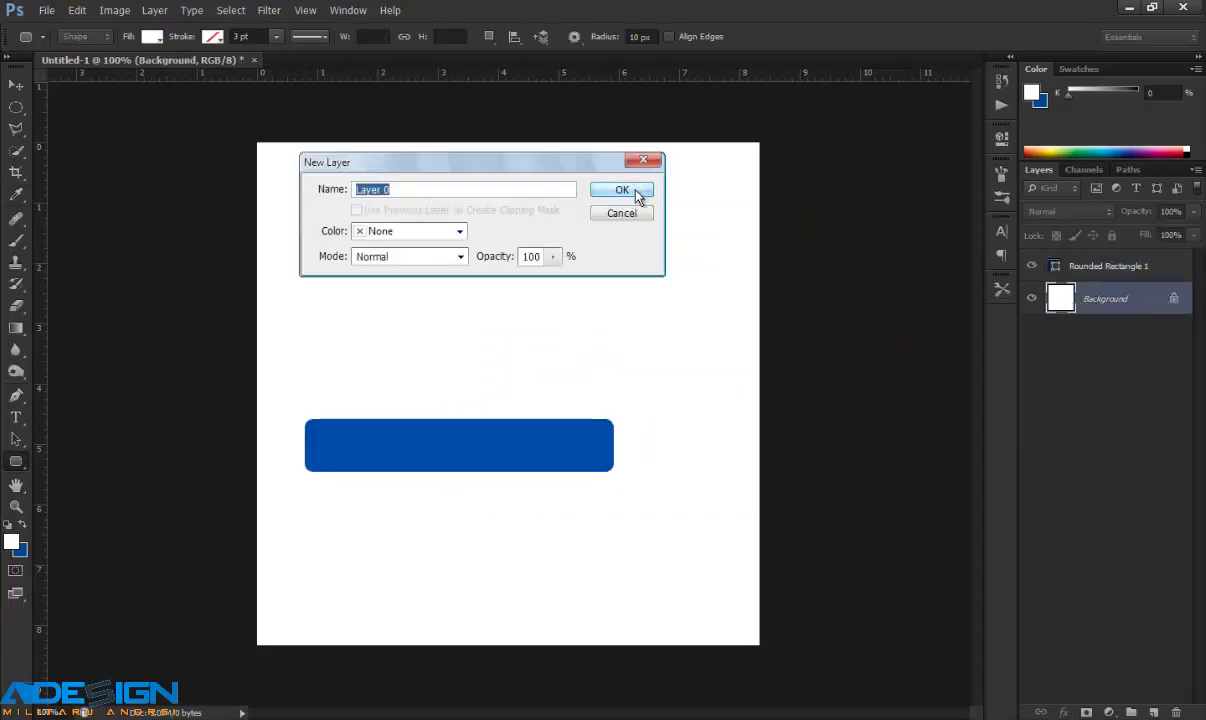
Step: Unlock the background as Layer 0 and give it a dark grey #4a4a4a Color Overlay
click(630, 191)
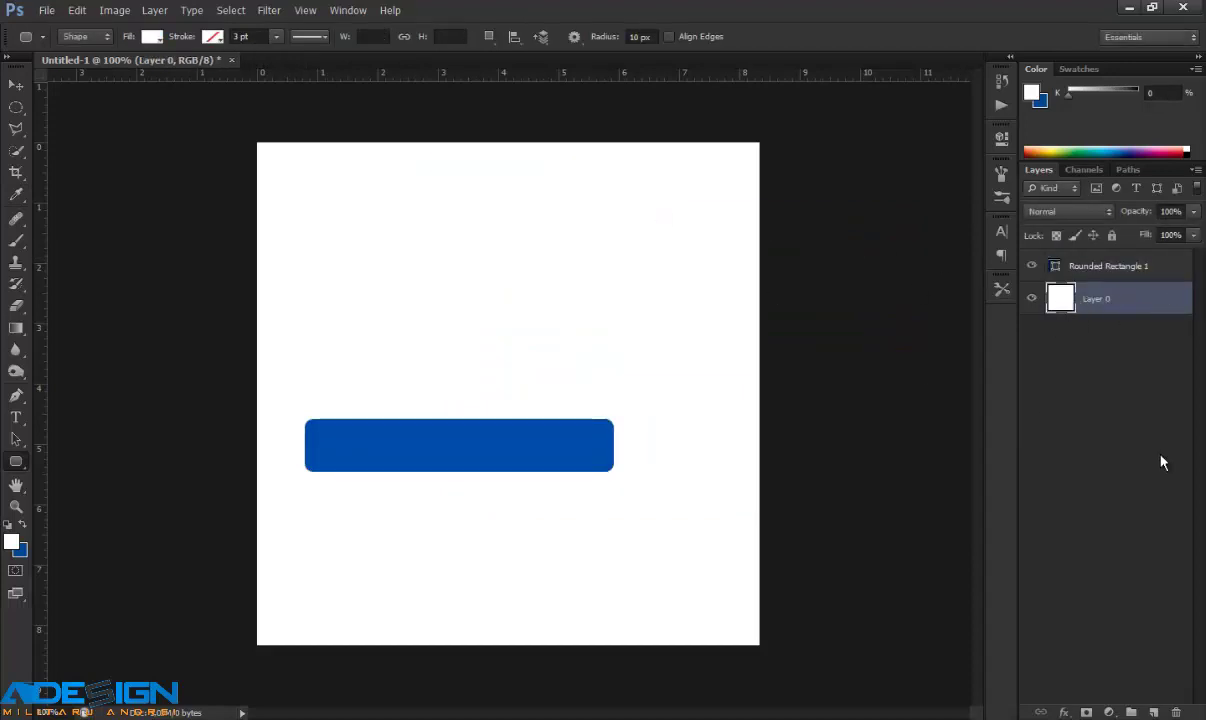
double_click(1062, 298)
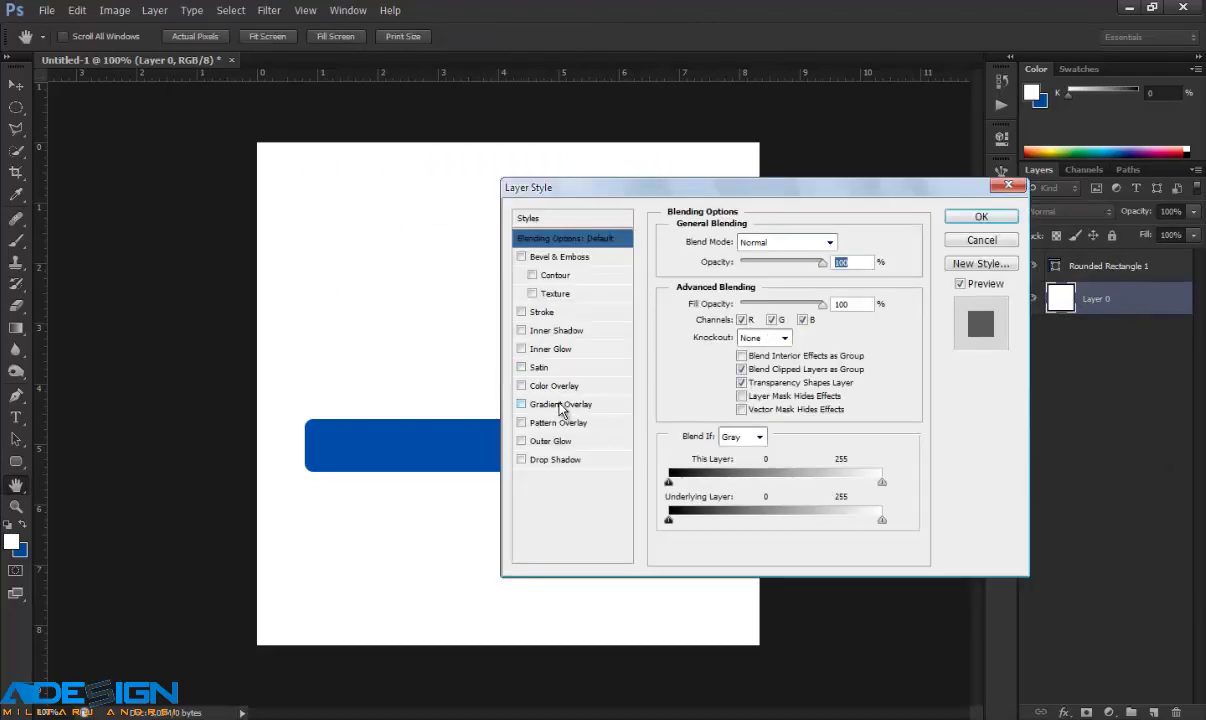
click(553, 385)
click(849, 242)
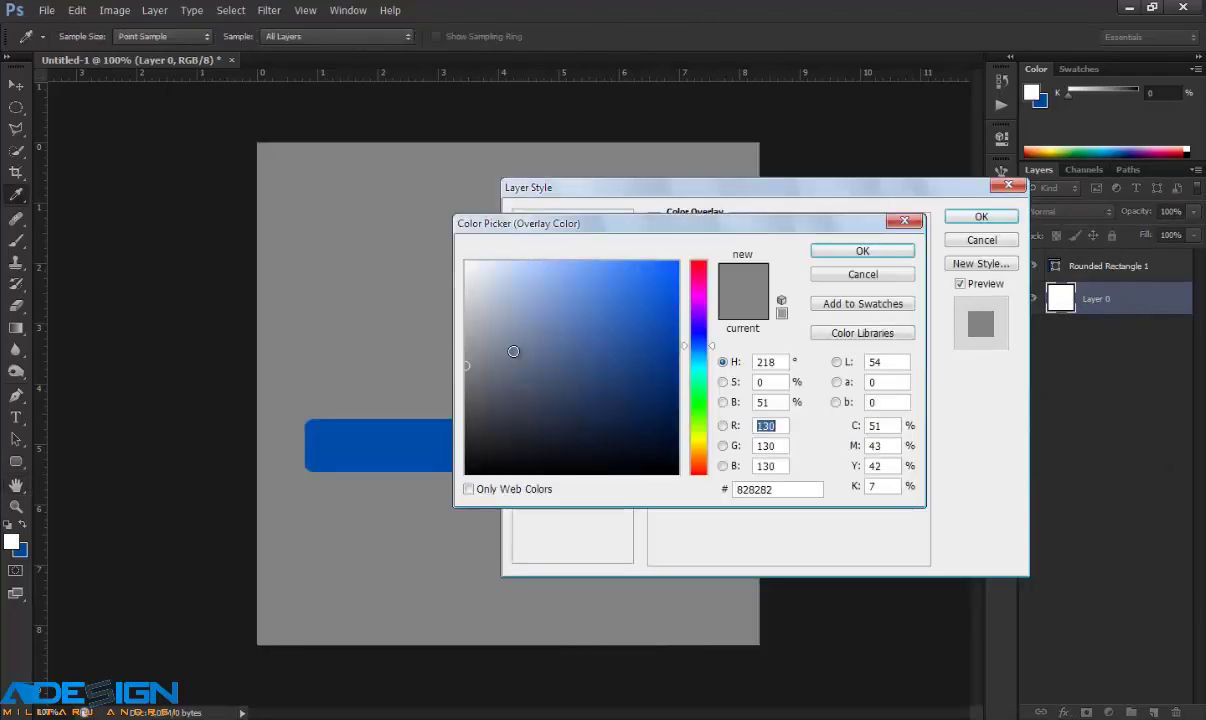
drag(513, 351, 465, 412)
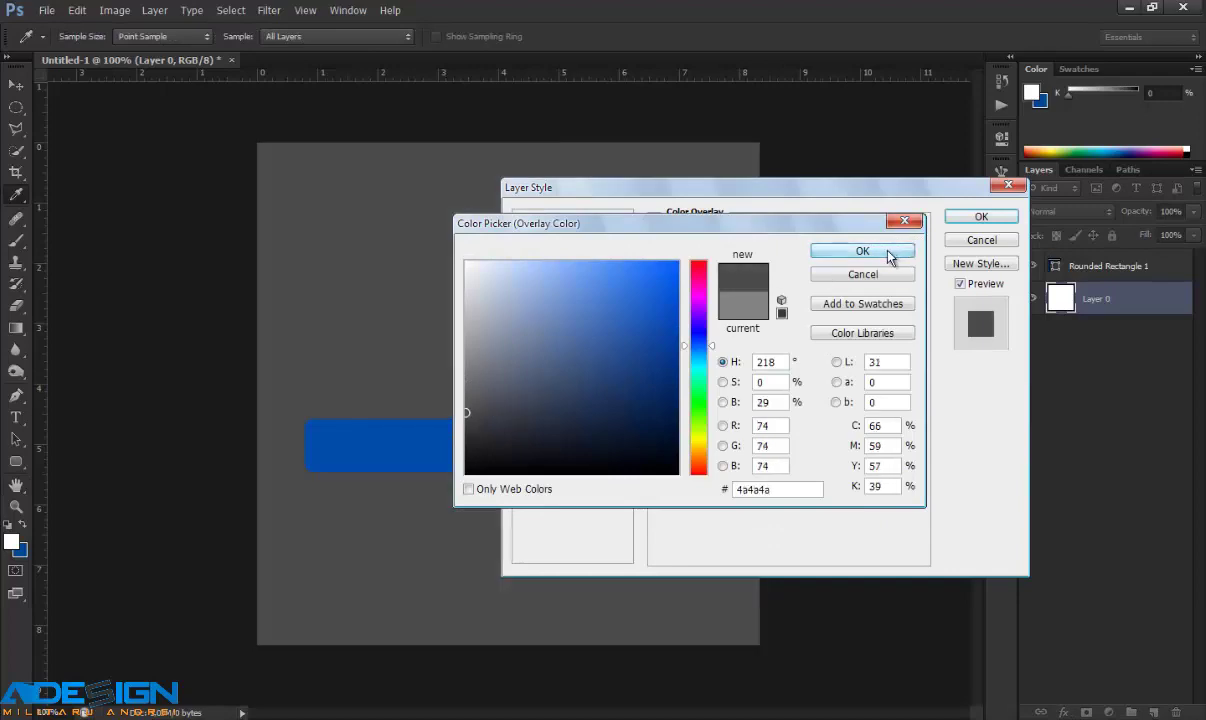
click(888, 257)
click(981, 217)
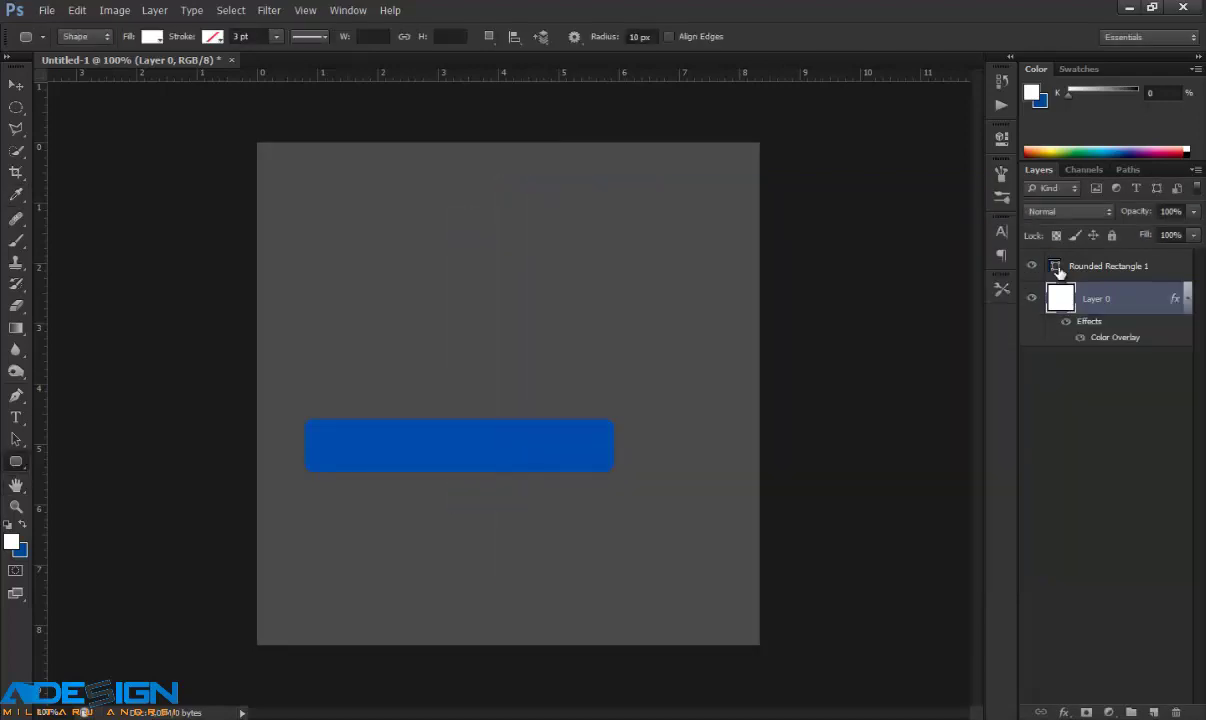
click(1058, 268)
Step: Move the blue rectangle slightly up and right, and add a Gradient Overlay to it
click(16, 85)
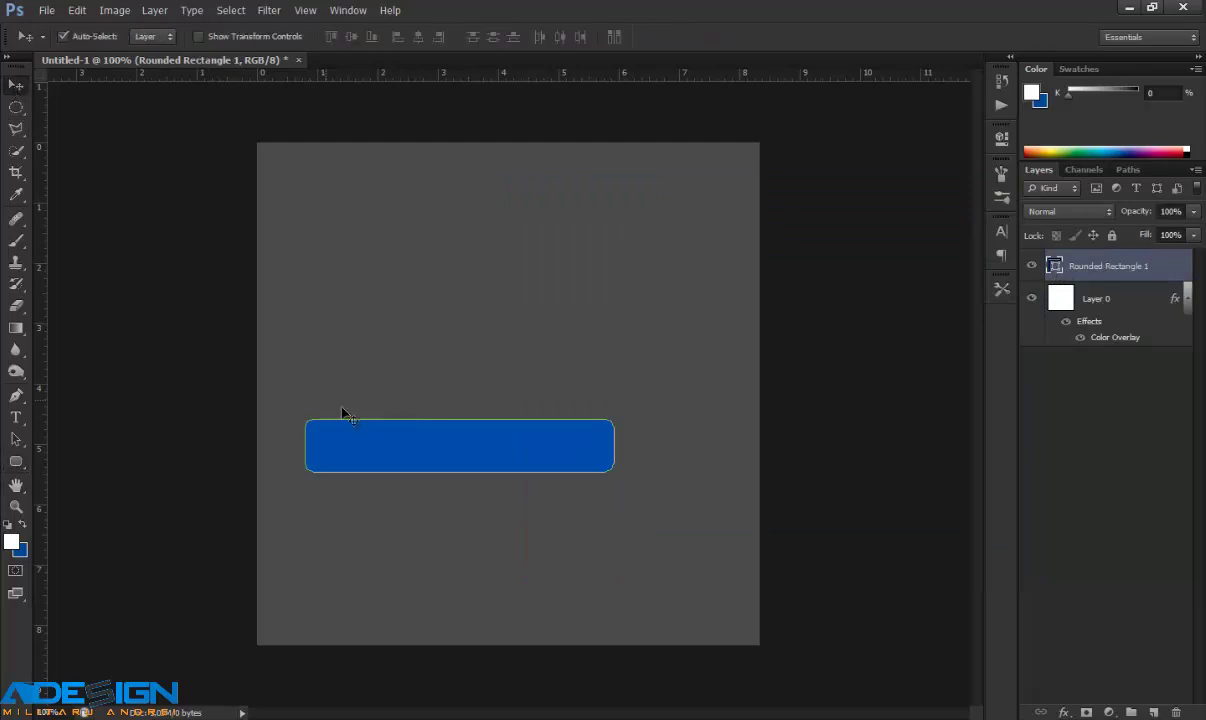
drag(343, 413, 366, 366)
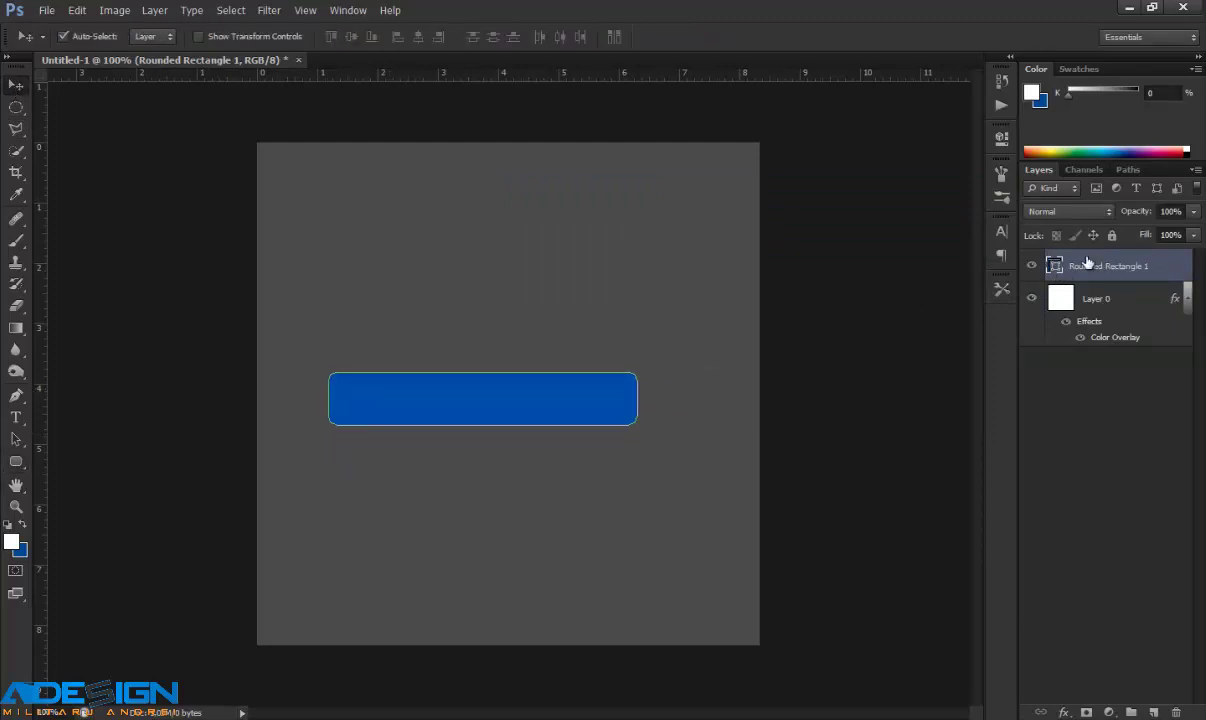
right_click(1080, 263)
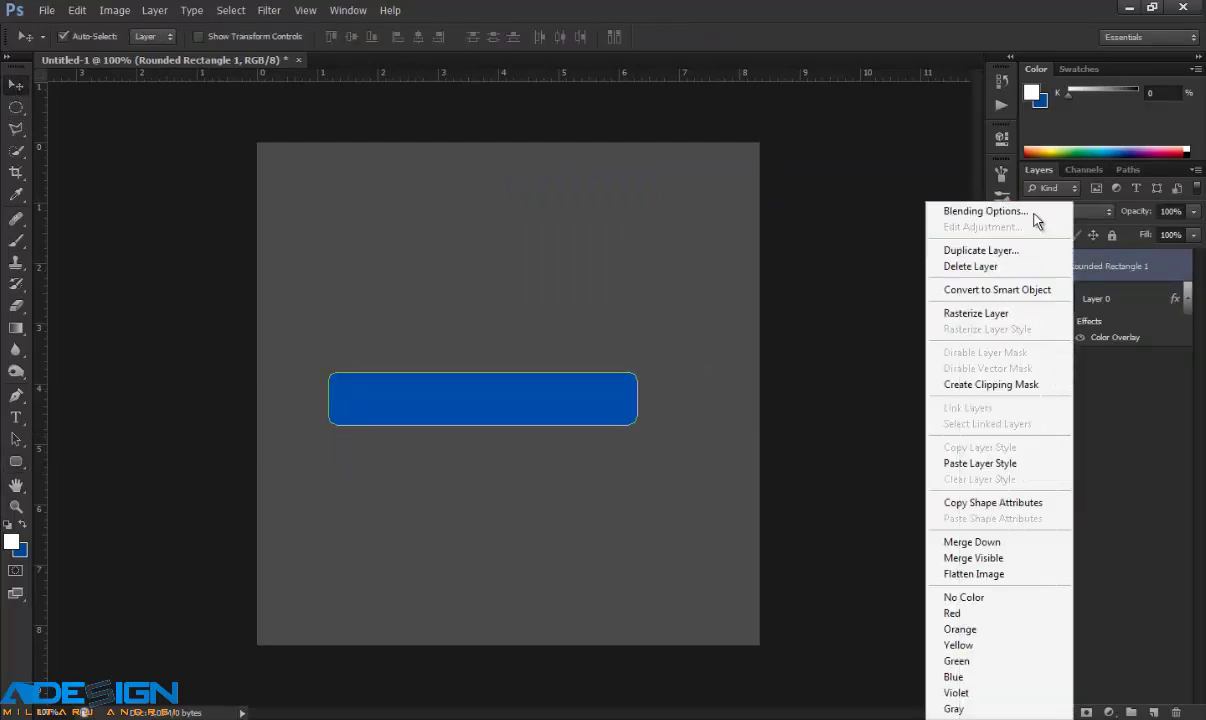
click(1034, 213)
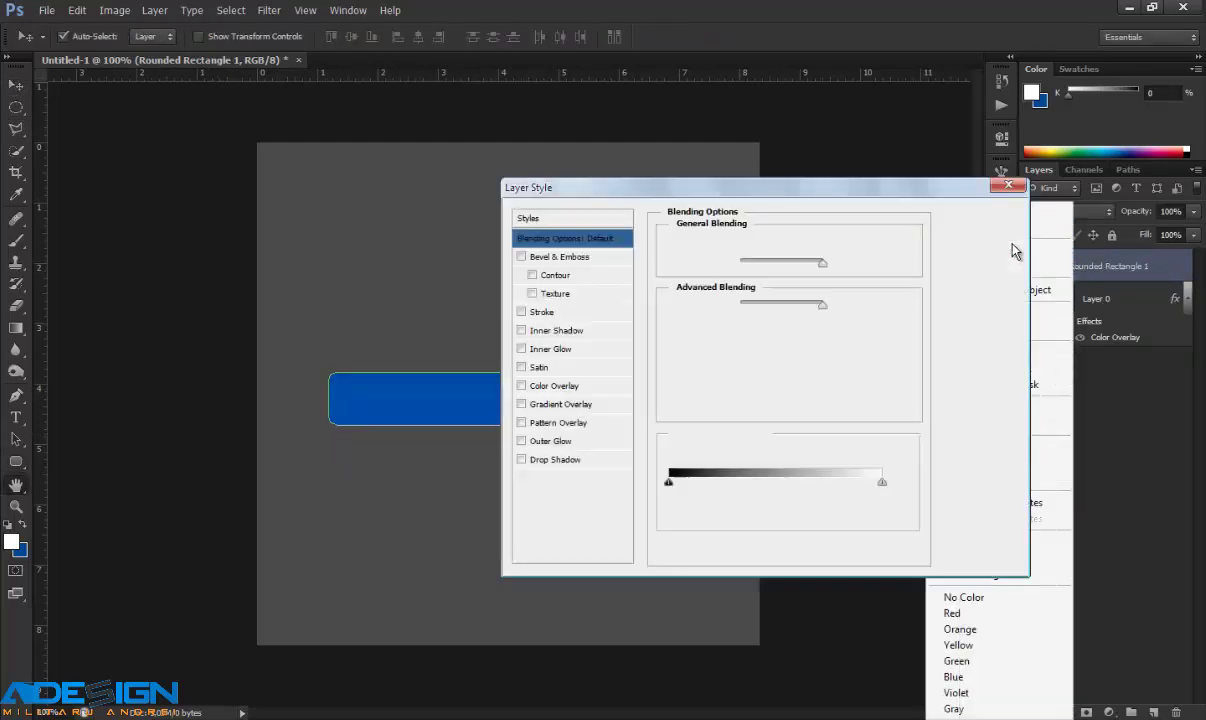
click(567, 410)
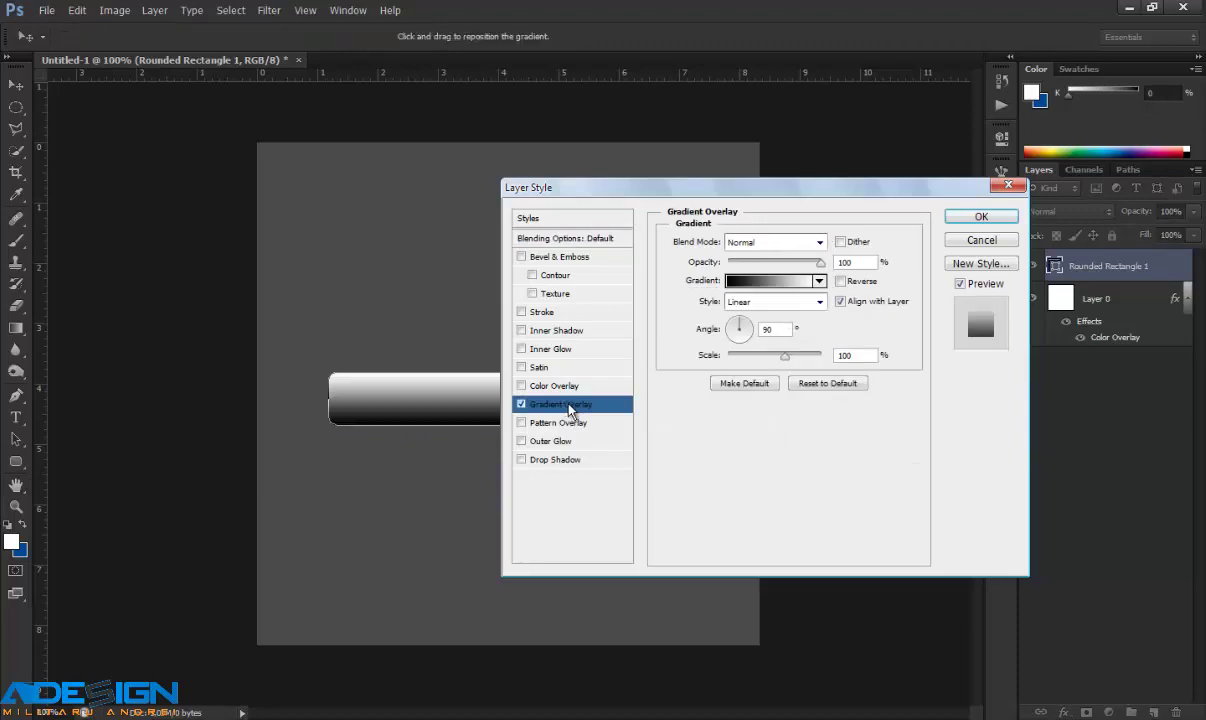
Step: Set the gradient's left stop to deep blue #0069ac
click(740, 281)
double_click(816, 498)
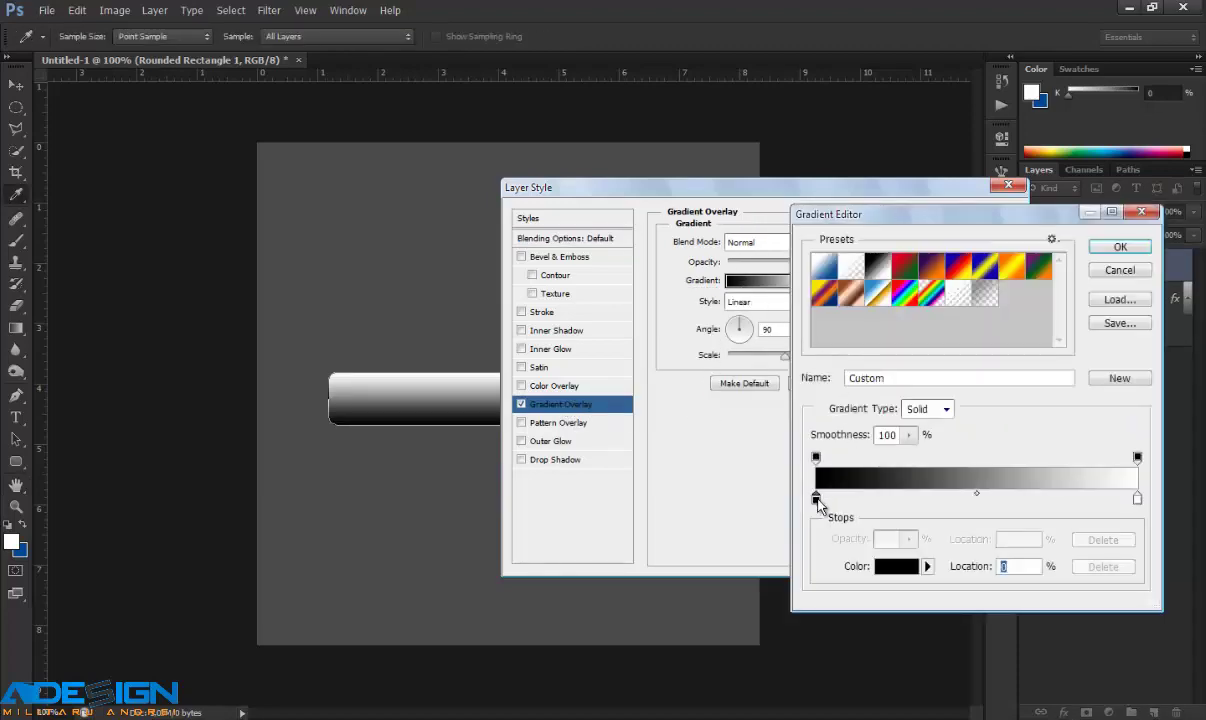
drag(703, 360, 703, 362)
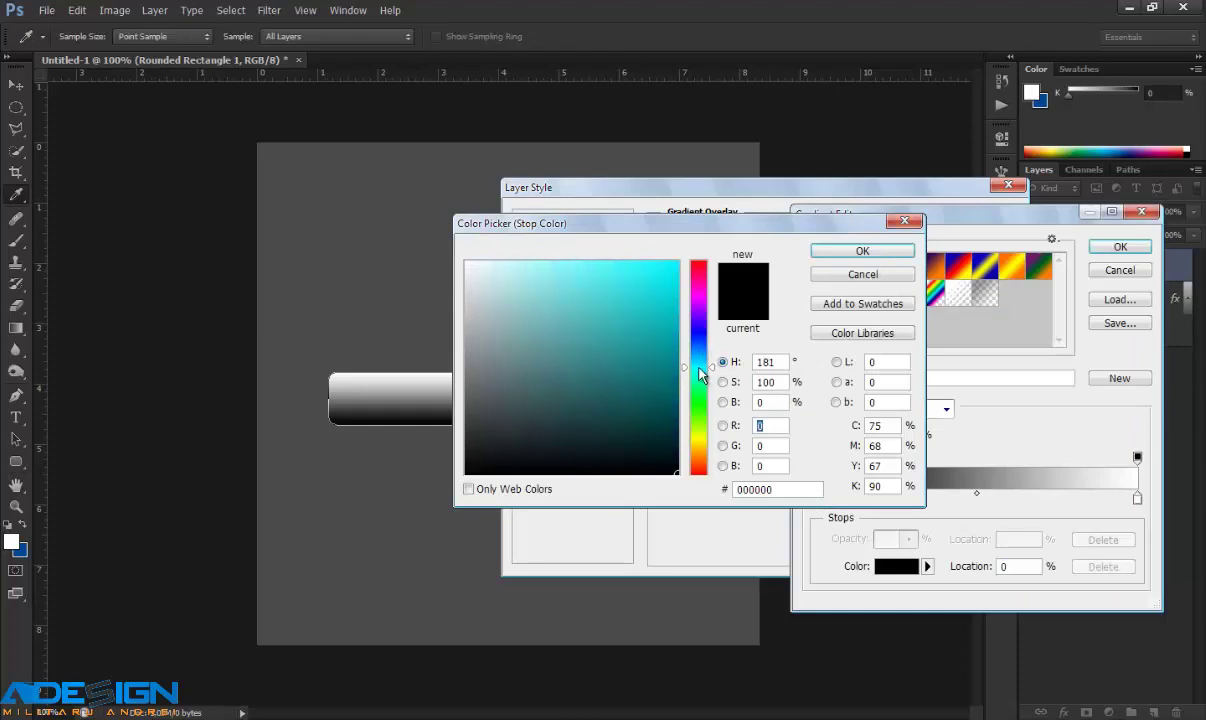
drag(601, 318, 677, 308)
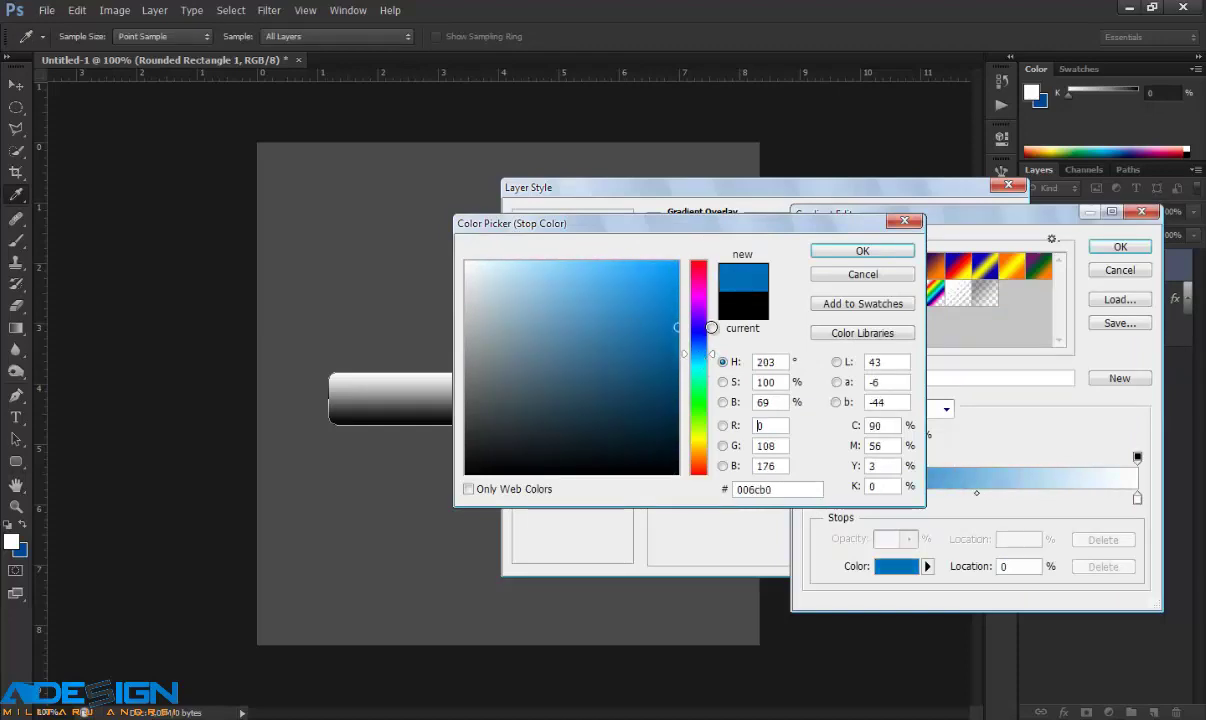
drag(710, 320, 714, 334)
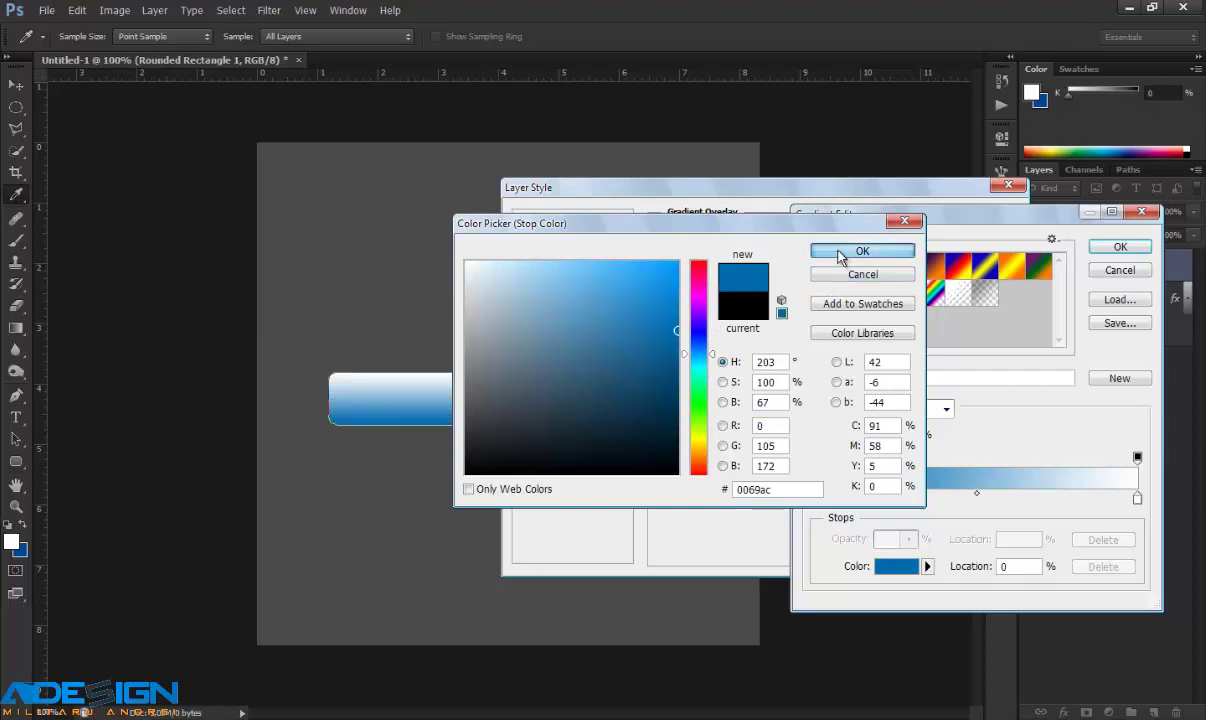
click(840, 251)
Step: Set the gradient's right stop to bright blue #00a2ff and accept the gradient
double_click(1137, 498)
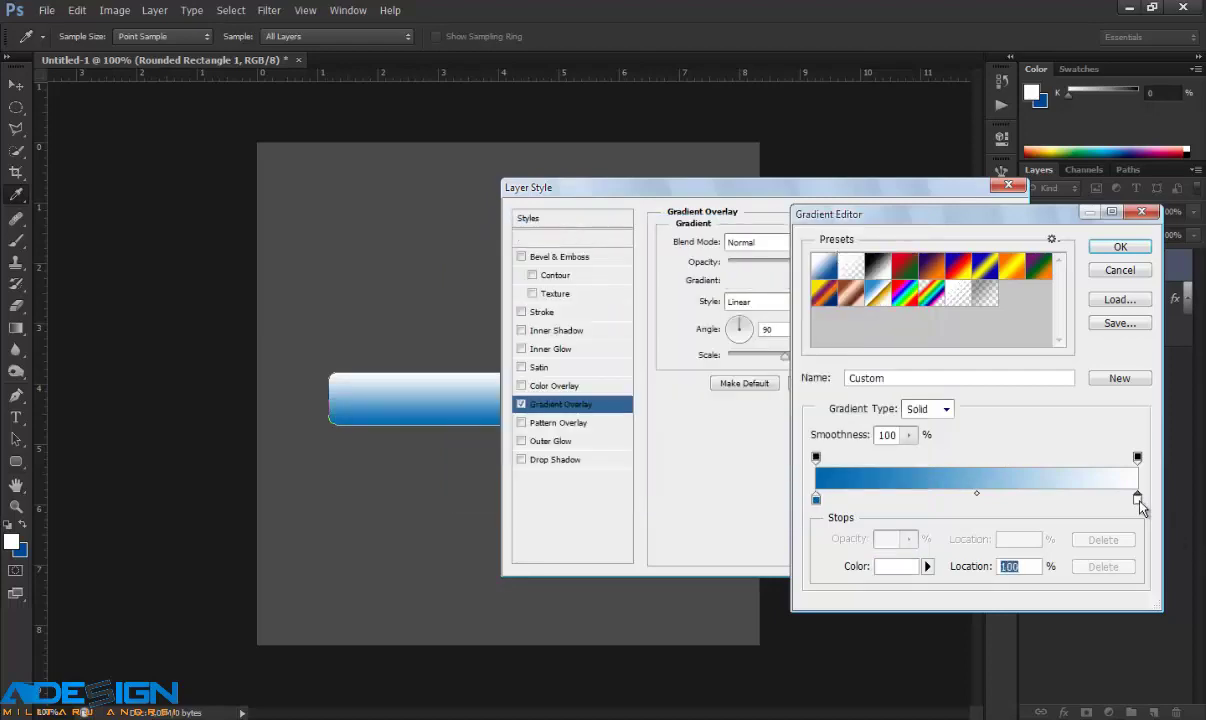
click(700, 359)
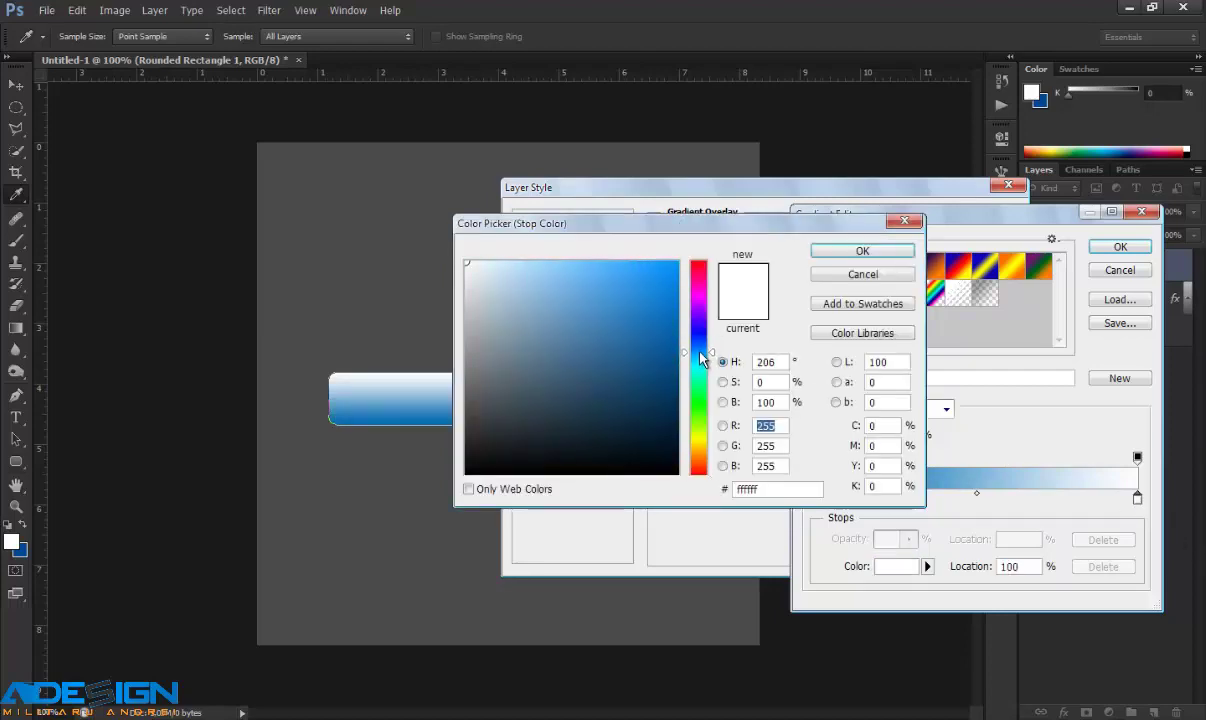
drag(700, 360, 700, 353)
drag(618, 323, 678, 261)
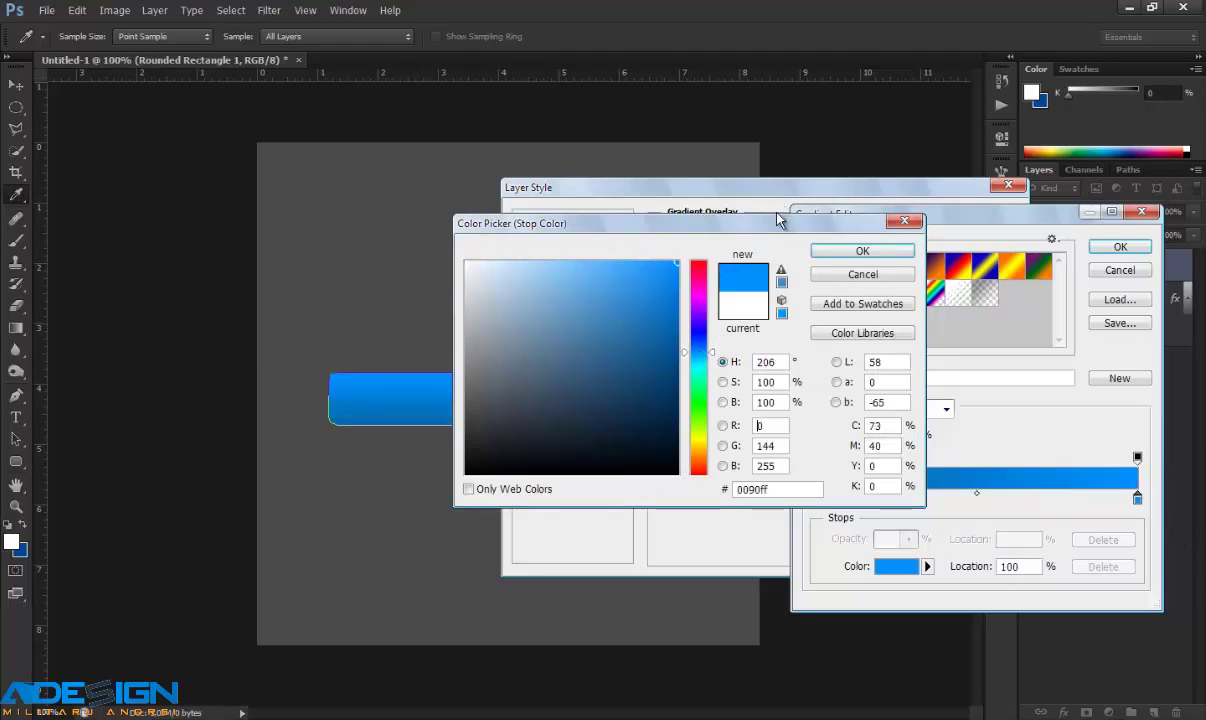
drag(697, 362, 697, 353)
click(843, 256)
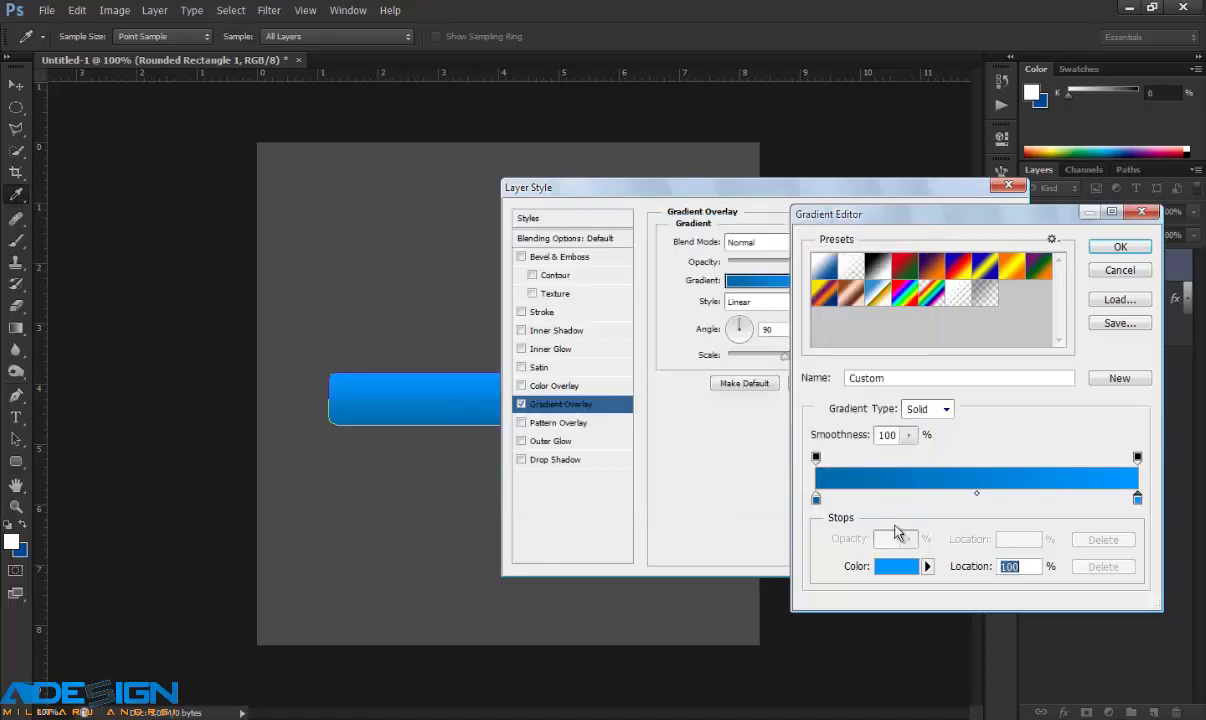
click(1100, 254)
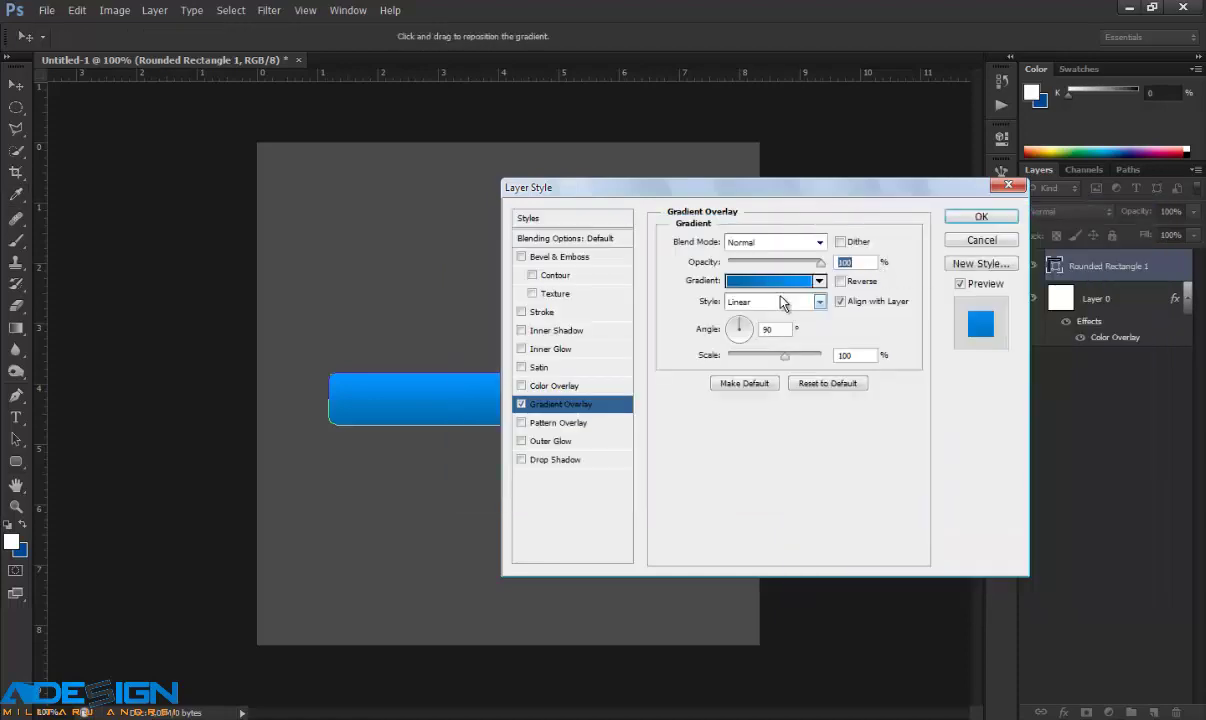
Step: Reverse the gradient overlay, make it radial, and set its angle to 0°
click(840, 281)
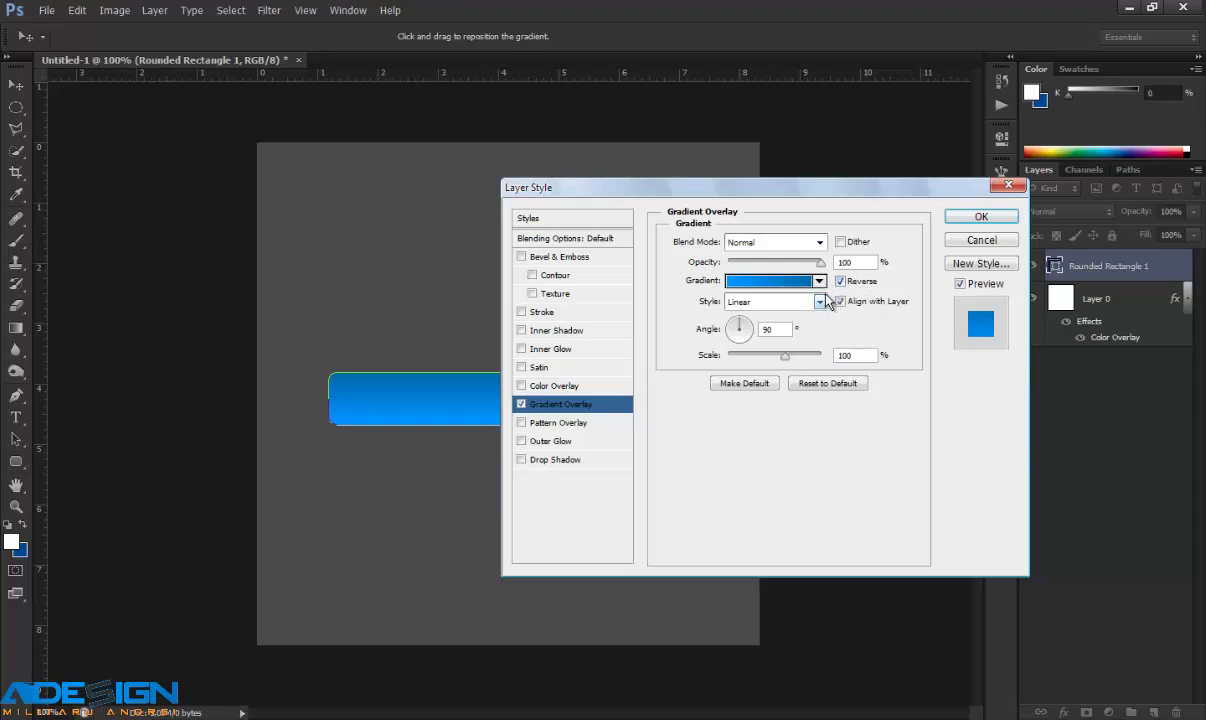
click(740, 302)
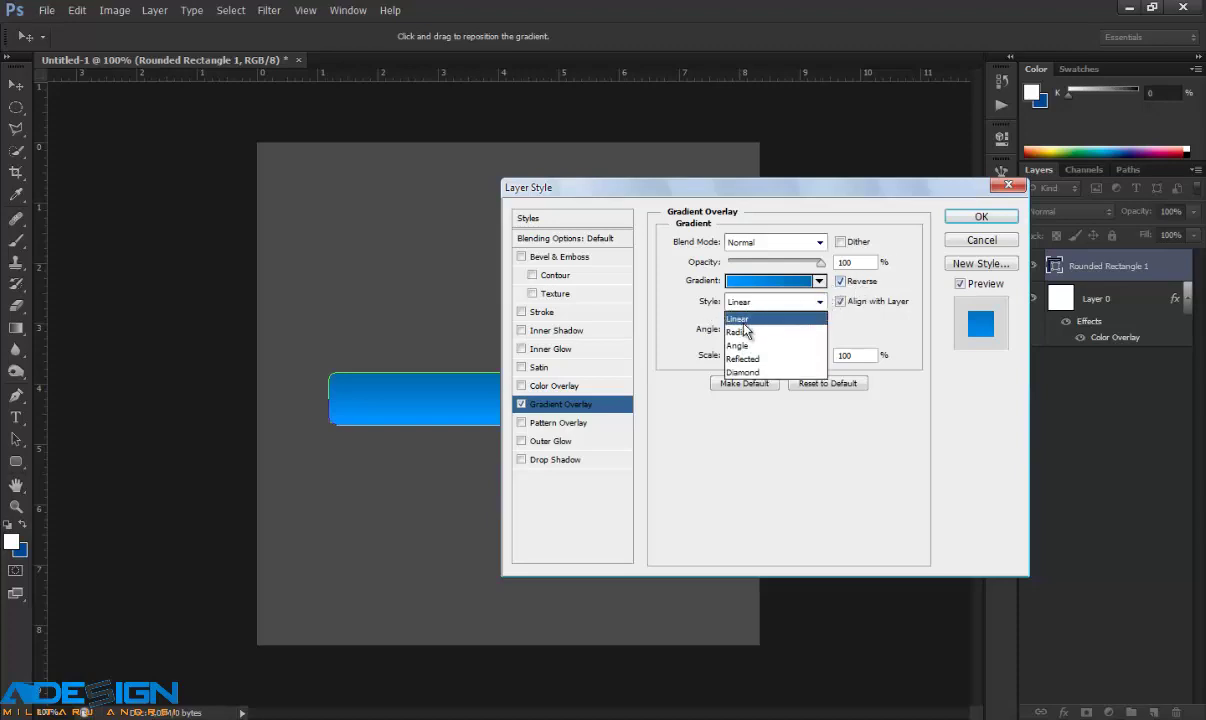
click(743, 330)
click(777, 330)
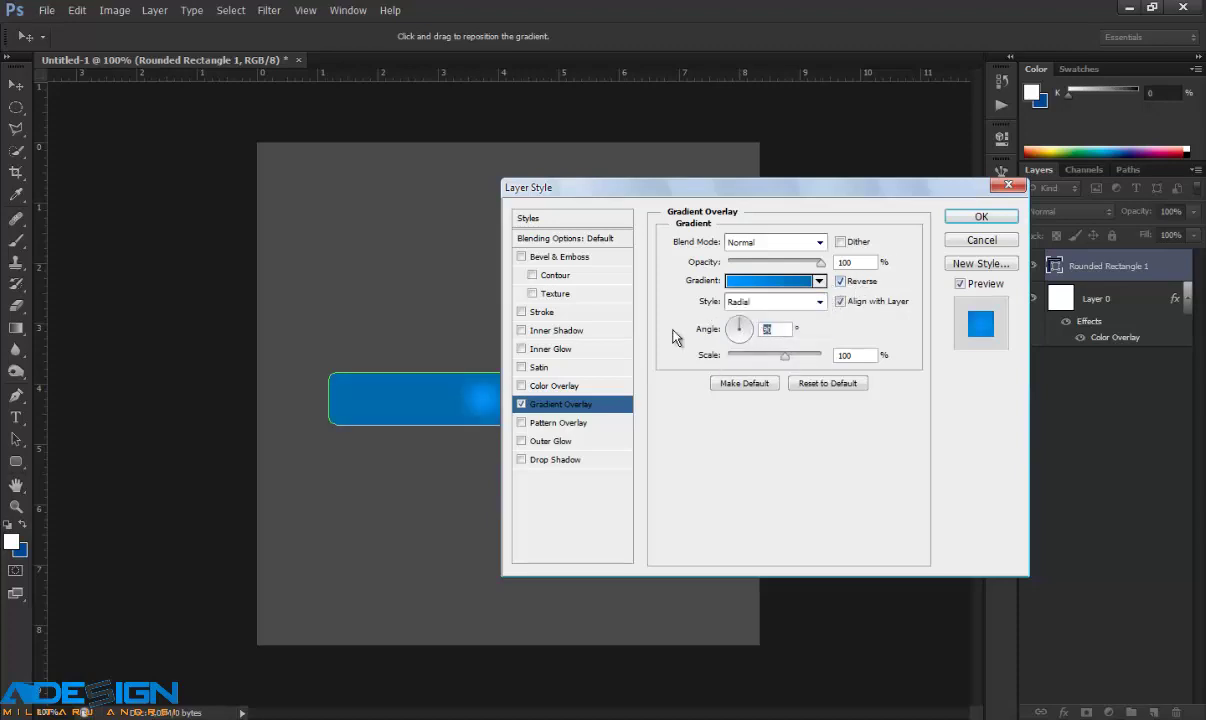
text(0)
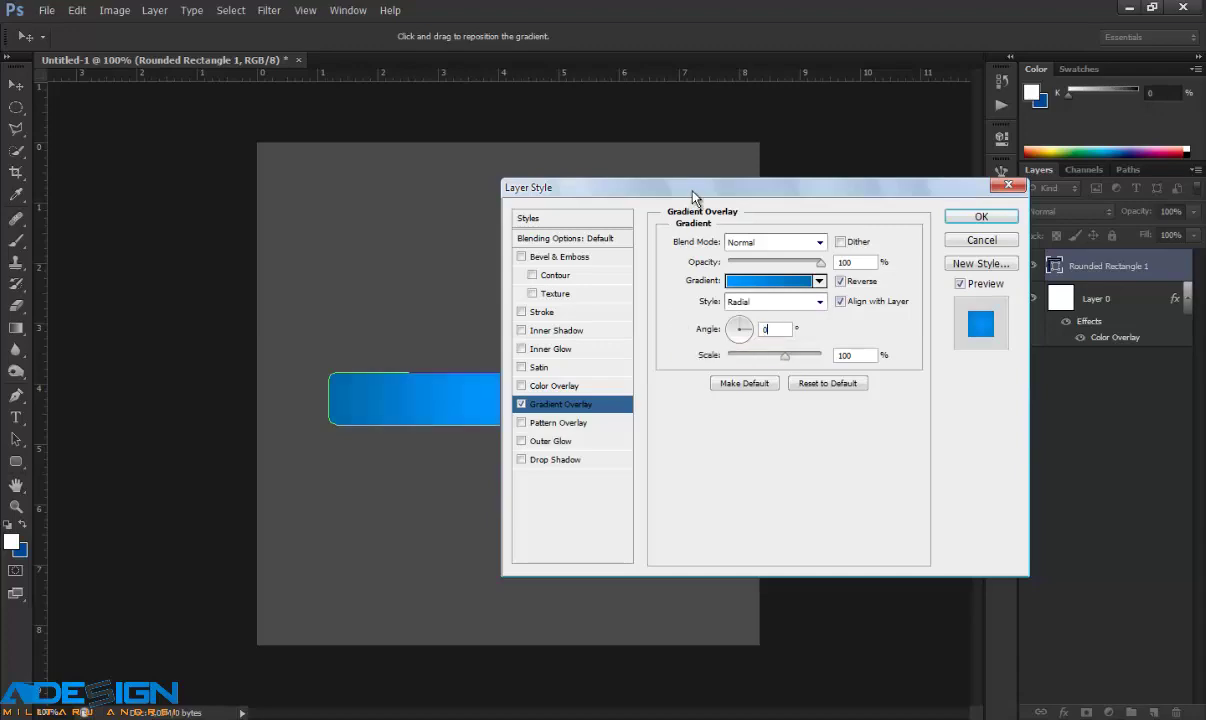
Step: Set the gradient scale to 120%, keep Reverse on, and apply the style
mouse_move(695, 195)
mouse_down()
mouse_move(992, 178)
mouse_move(751, 180)
mouse_up()
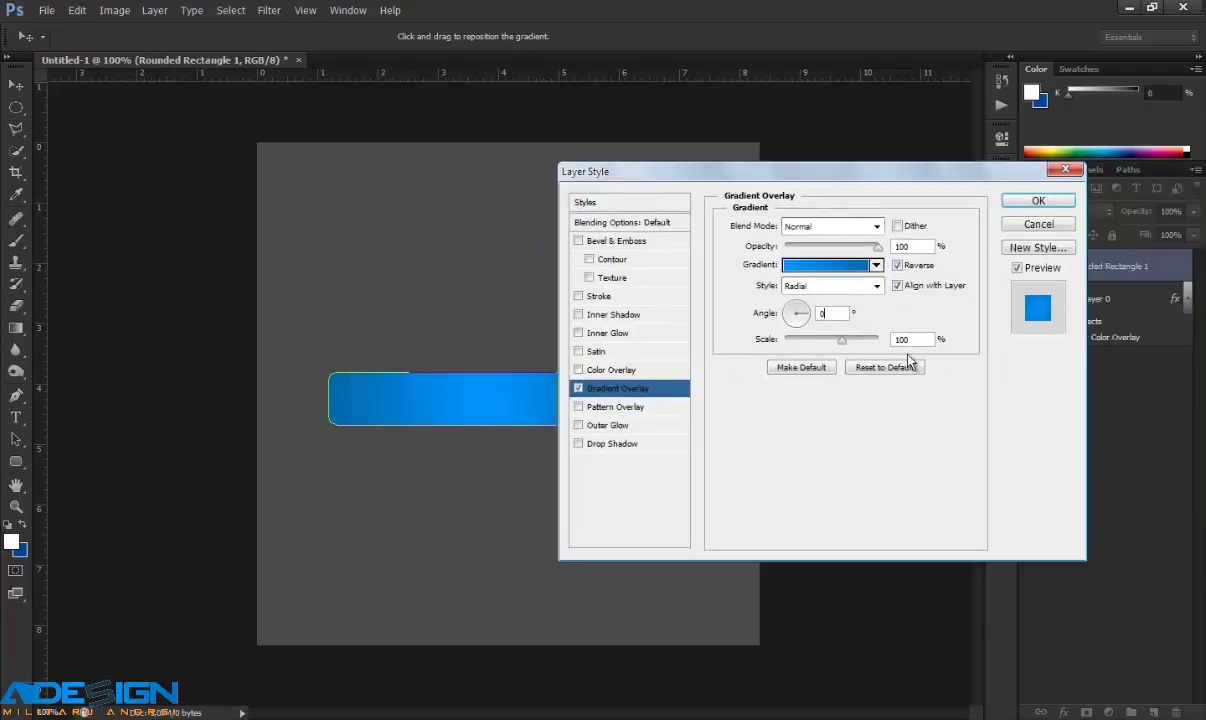
drag(842, 340, 878, 341)
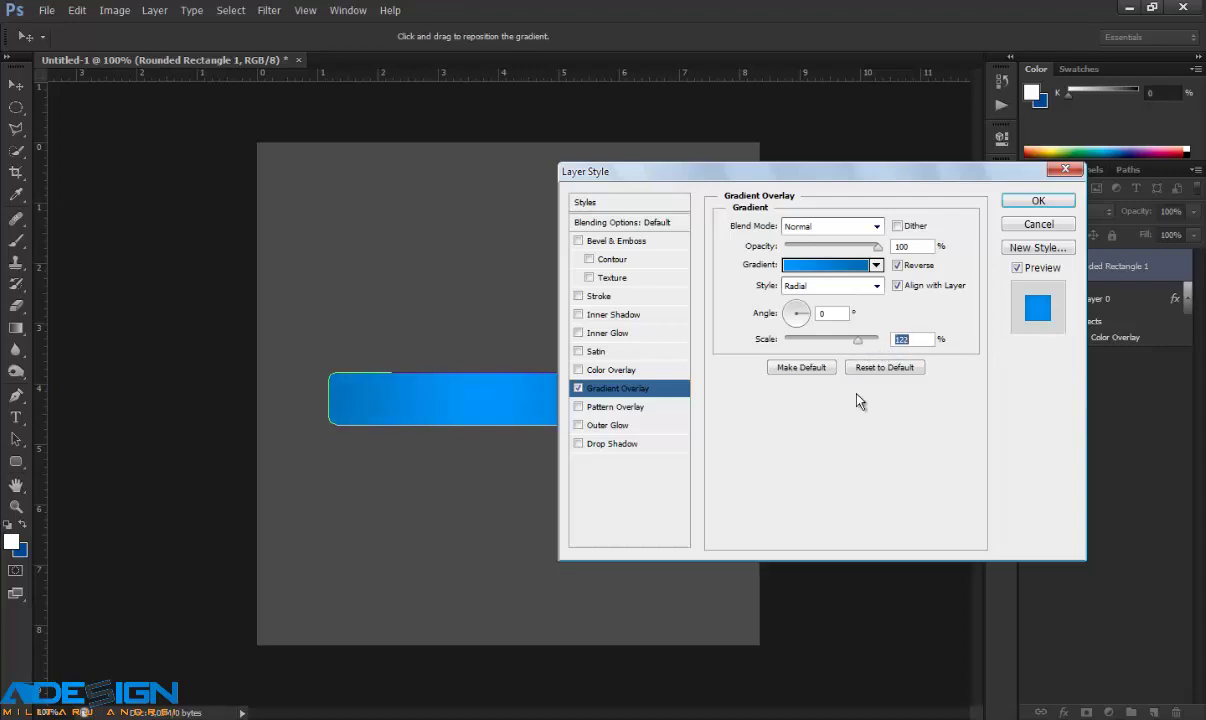
text(1)
text(0)
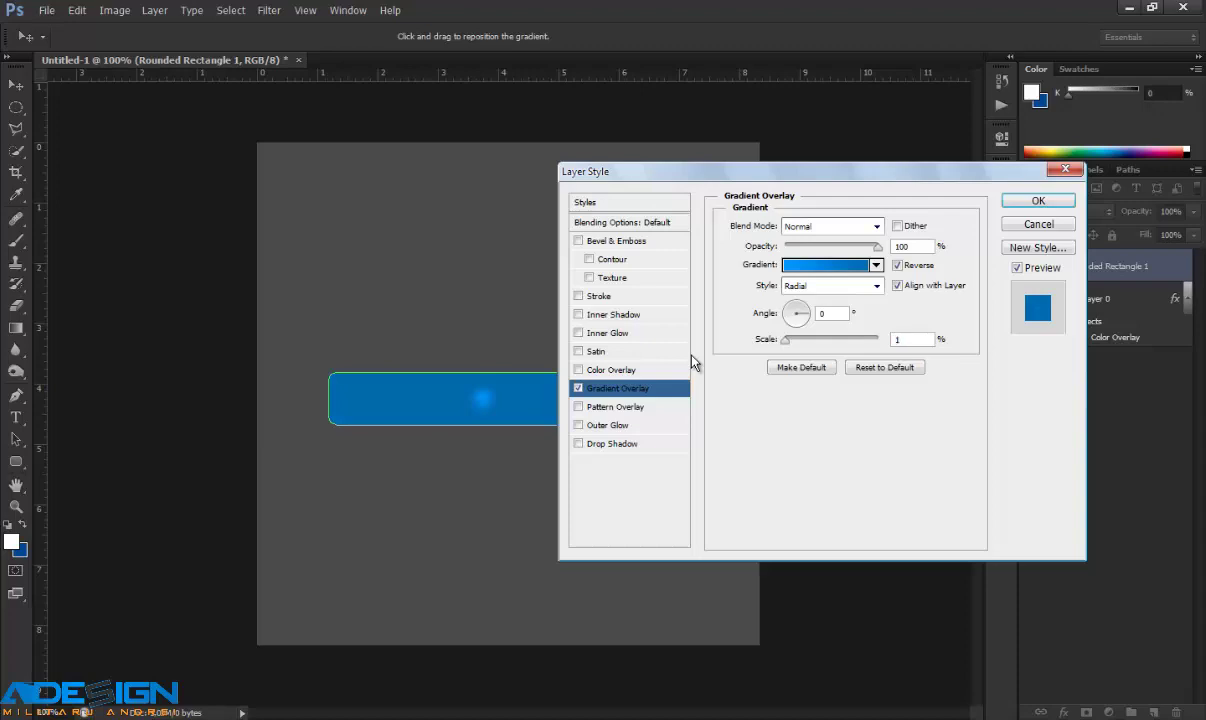
text(20)
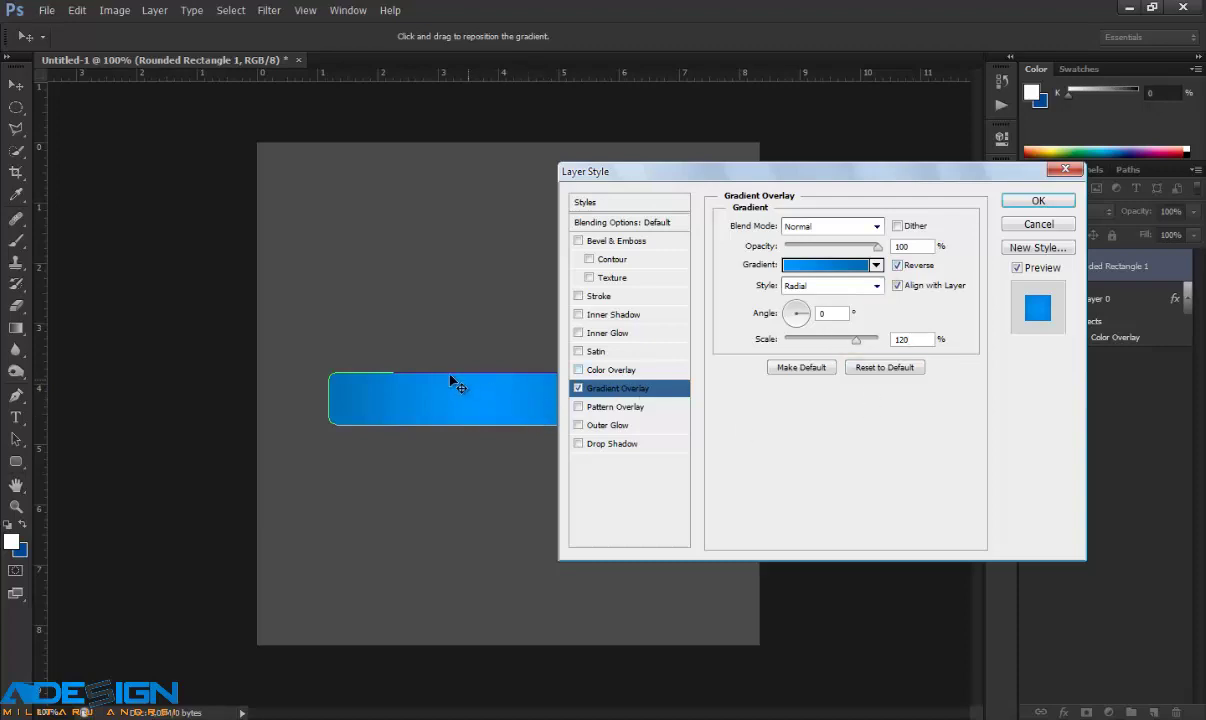
drag(616, 183, 762, 233)
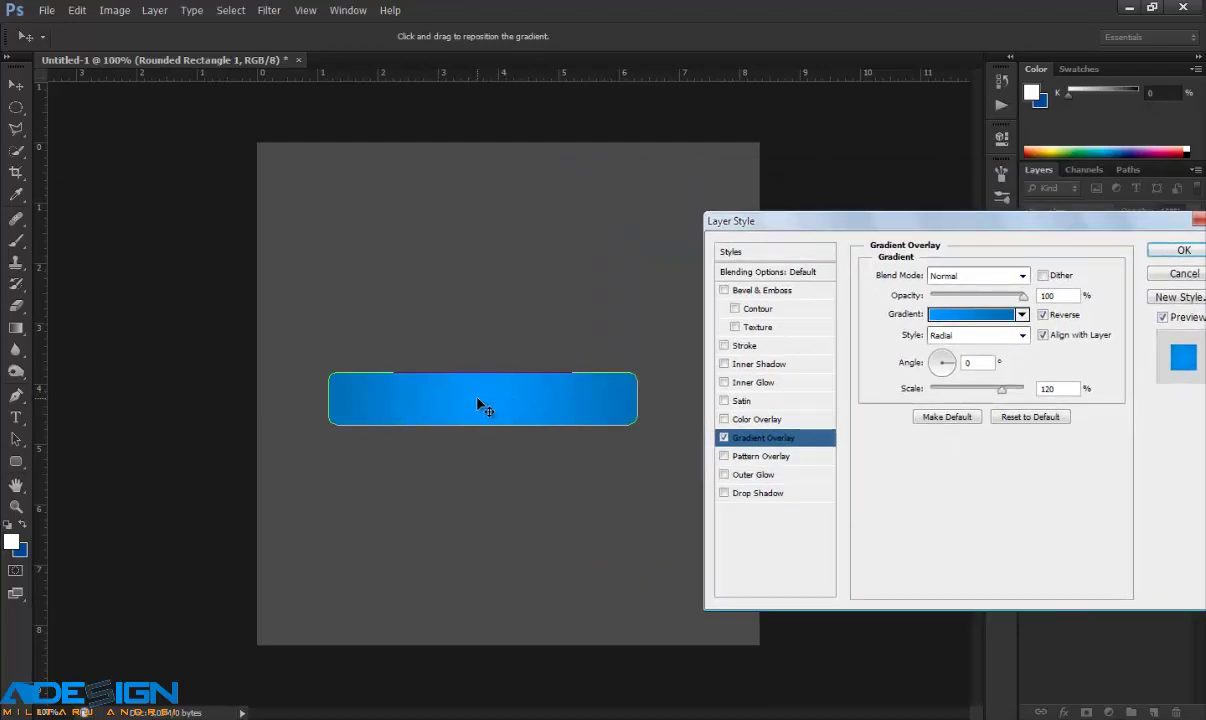
click(1043, 315)
click(1043, 315)
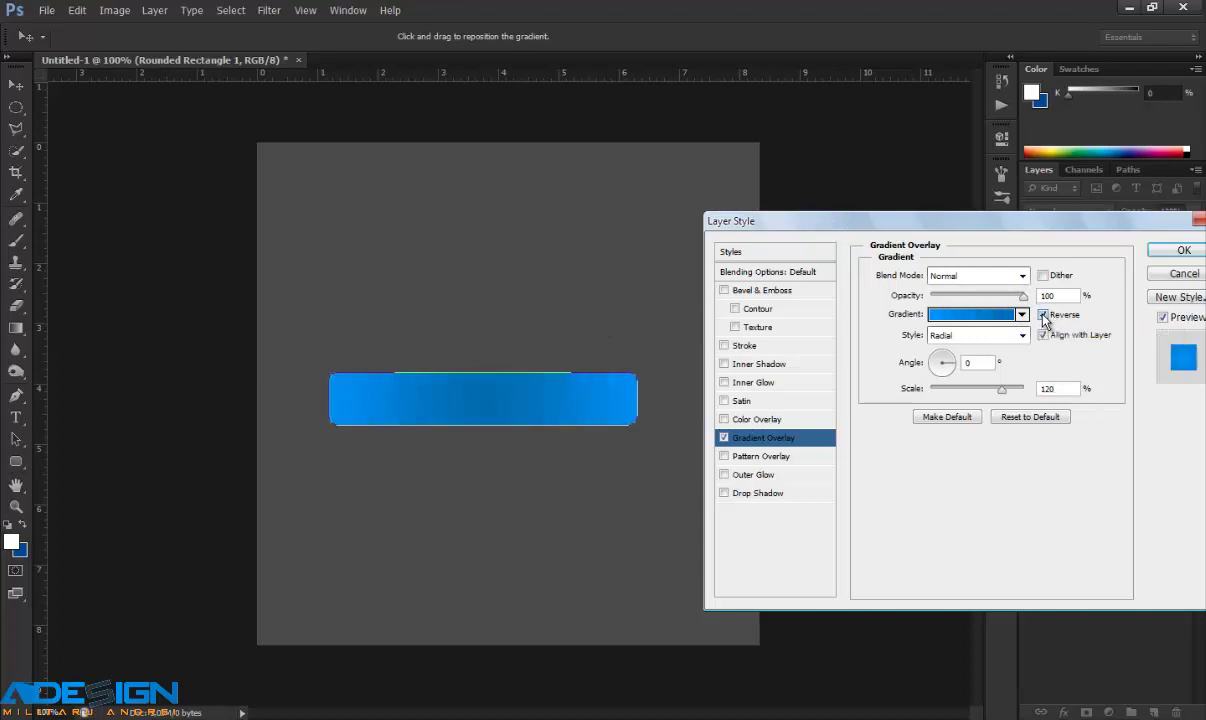
drag(920, 221, 768, 162)
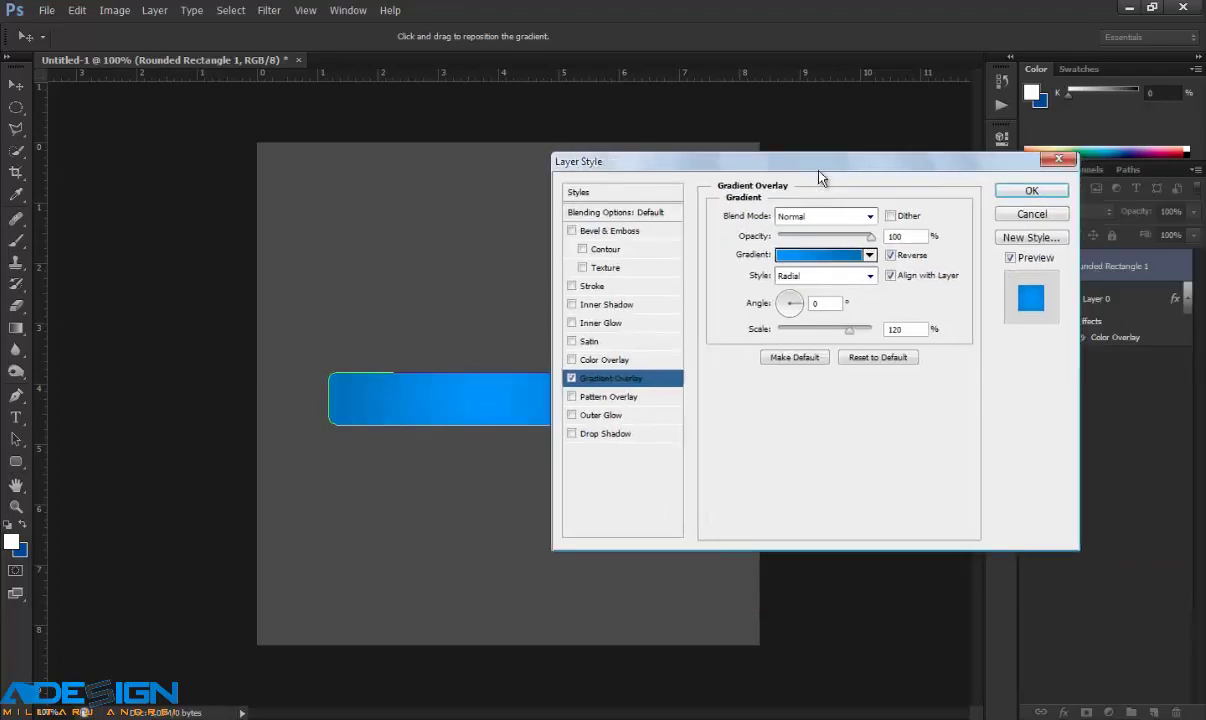
click(1032, 191)
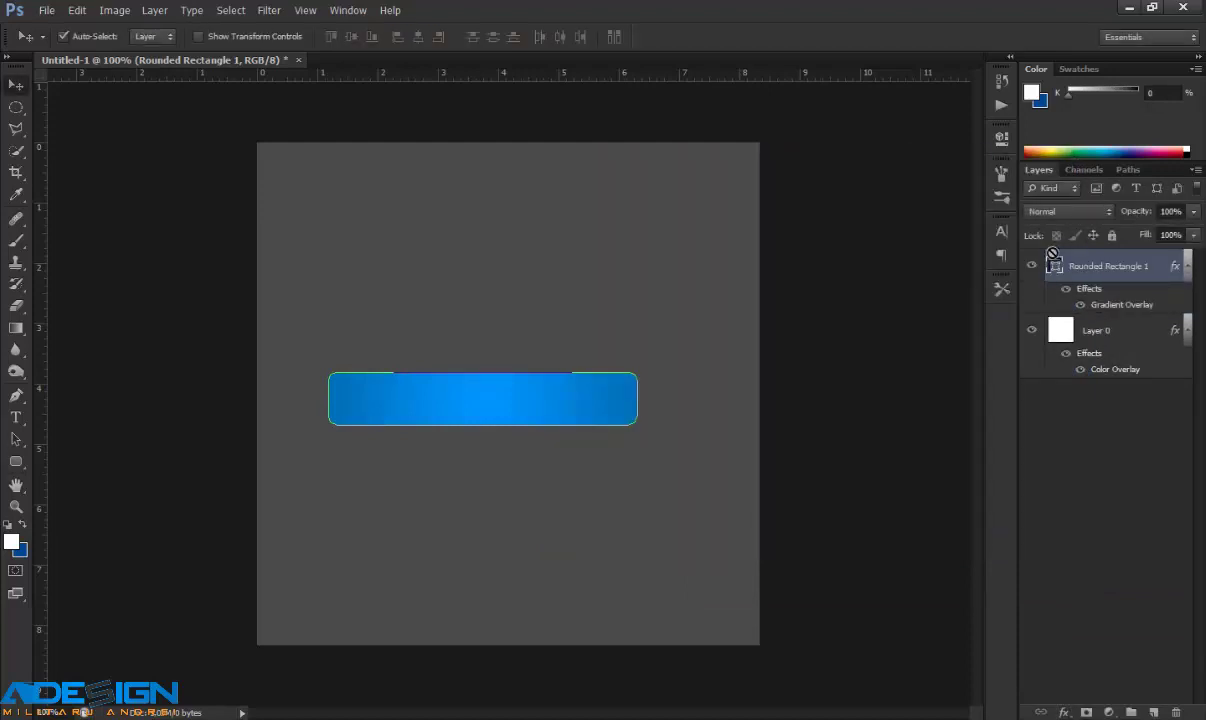
Step: Duplicate the gradient bar and shrink the copy to about 93.65% height at 200% zoom
key(ctrl+j)
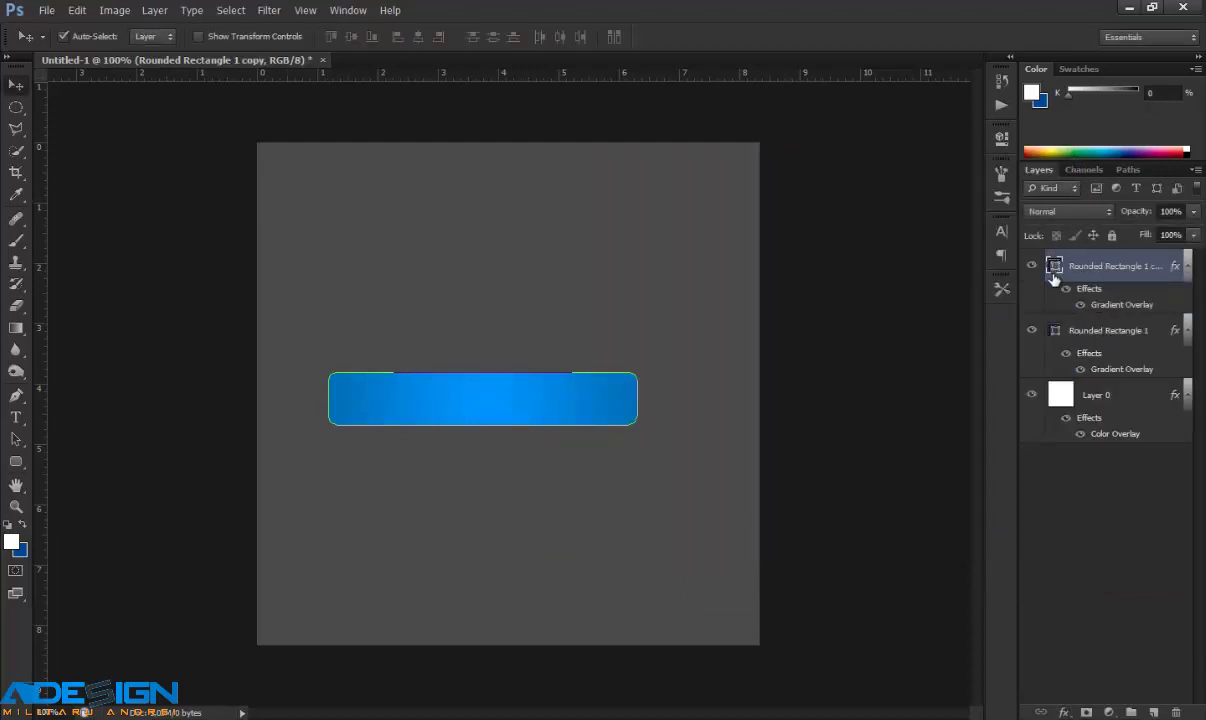
click(16, 507)
click(447, 398)
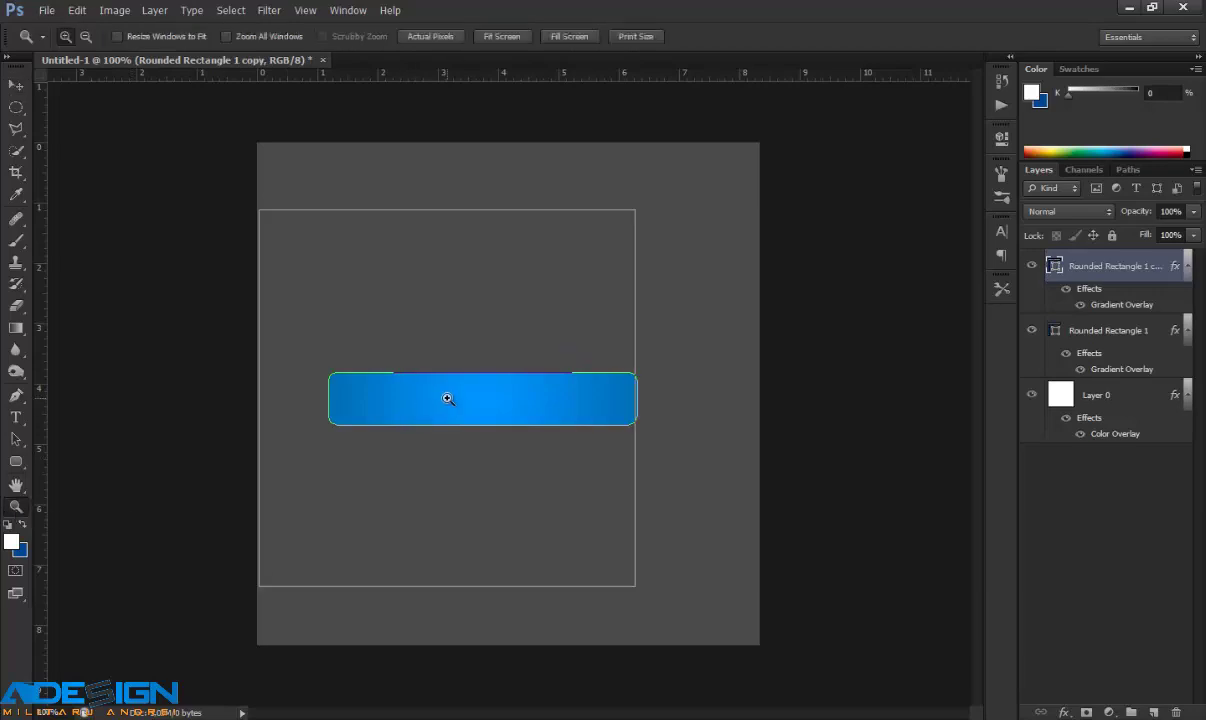
click(447, 398)
key(ctrl+t)
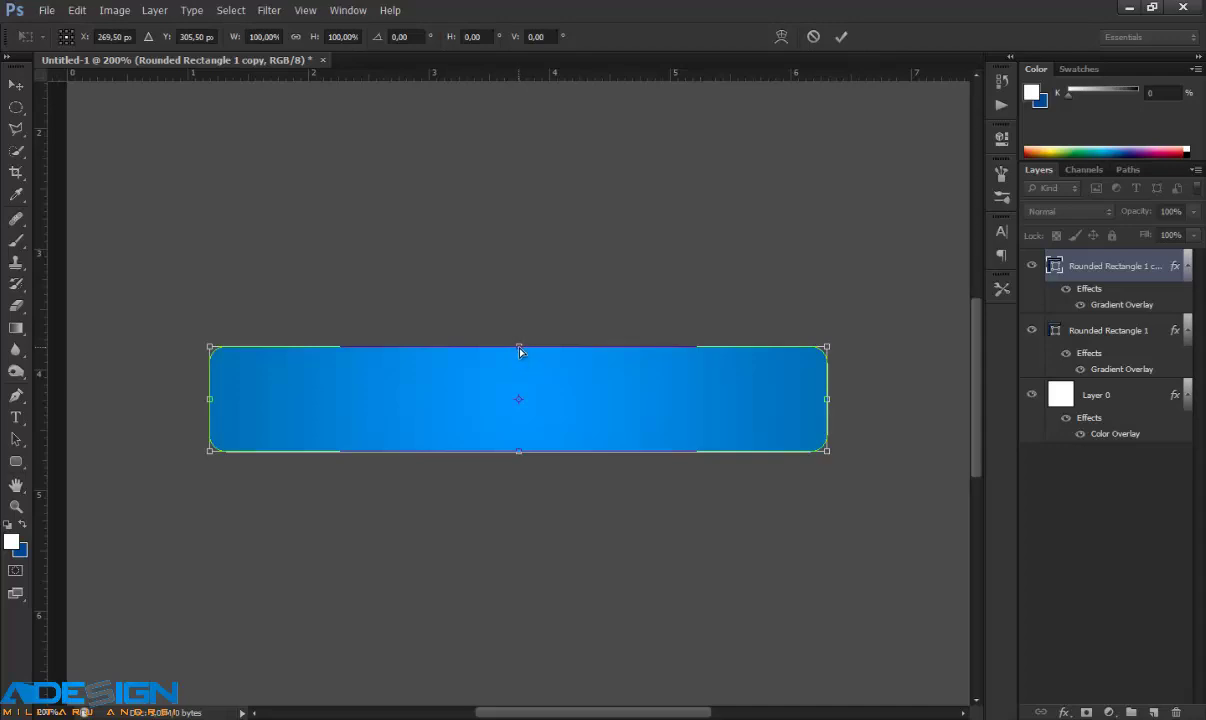
drag(519, 352, 519, 355)
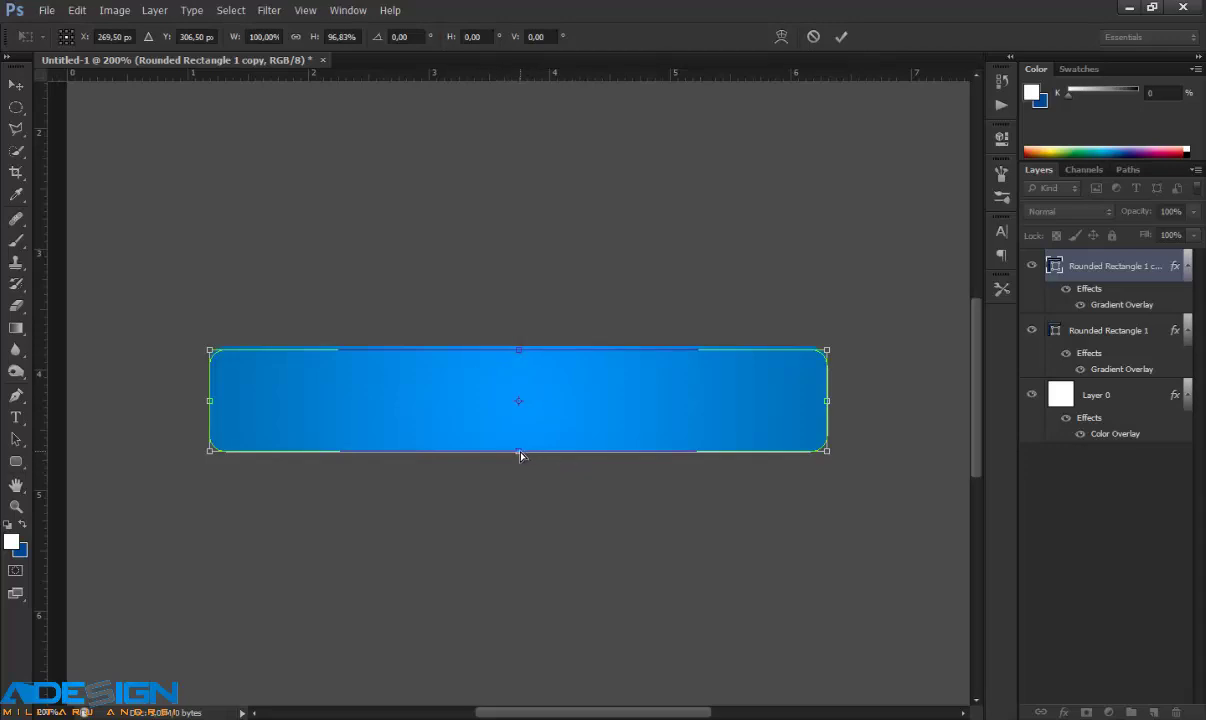
drag(520, 452, 520, 449)
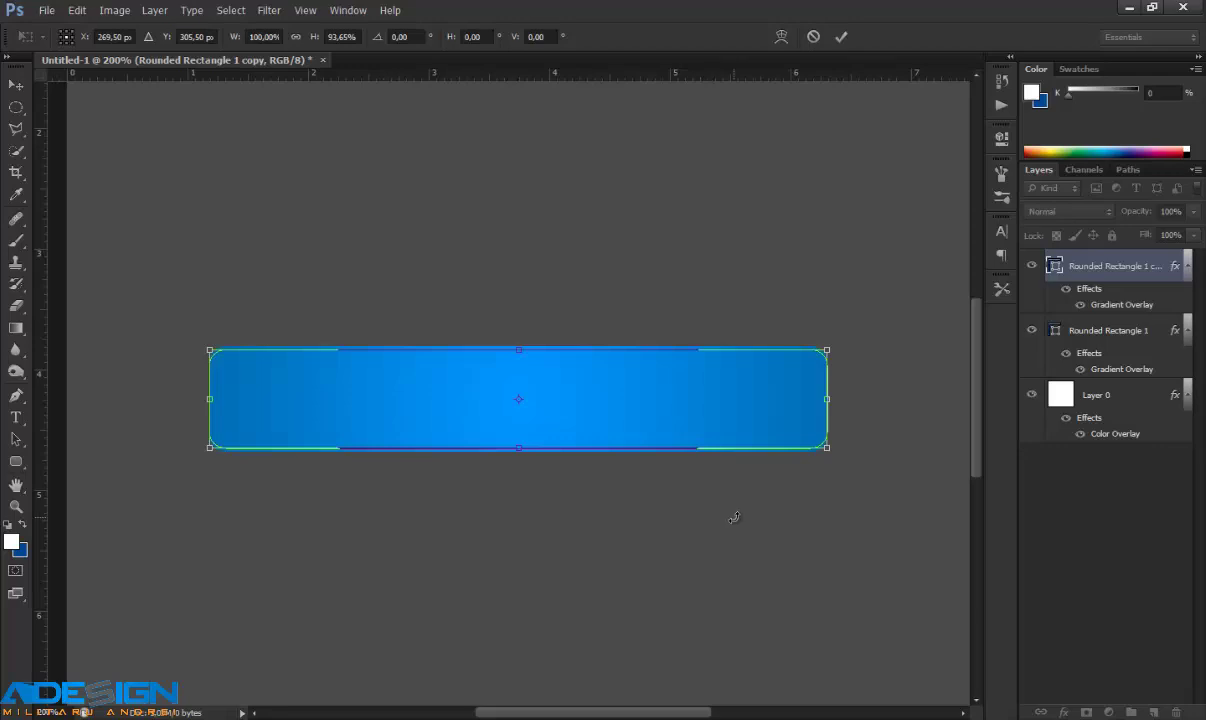
key(Return)
key(z)
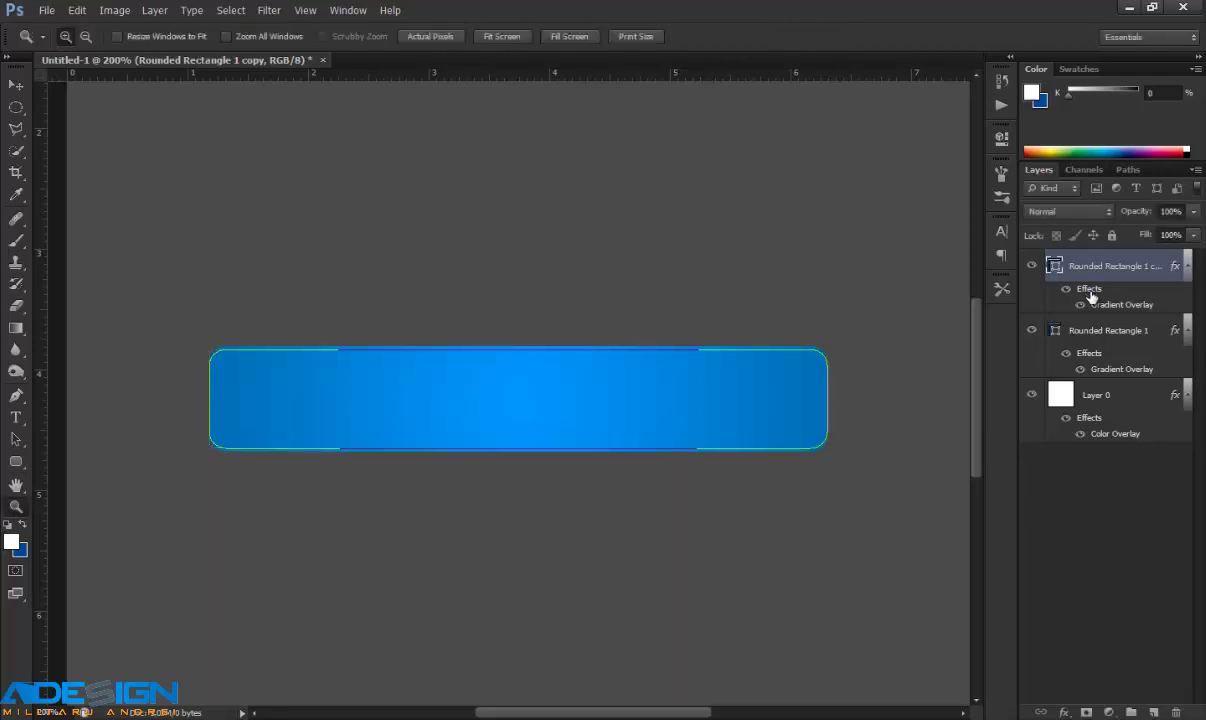
Step: Add a new empty Layer 1 above the original Rounded Rectangle 1
click(1069, 331)
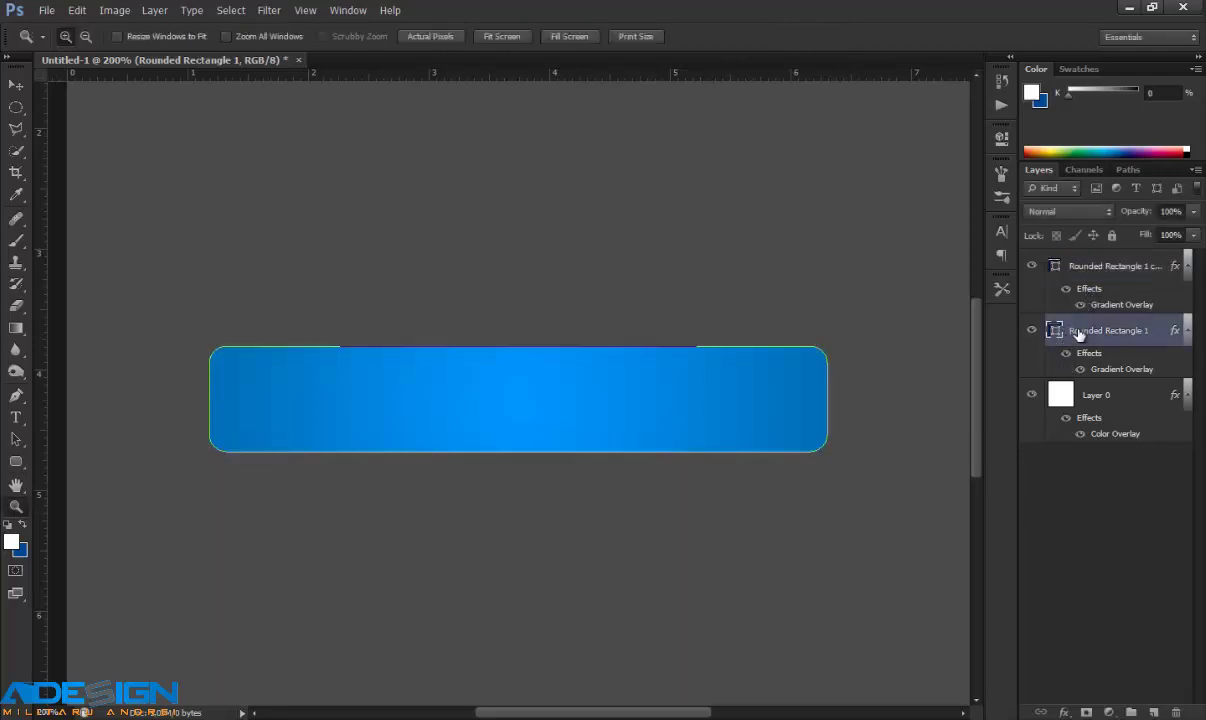
click(1155, 712)
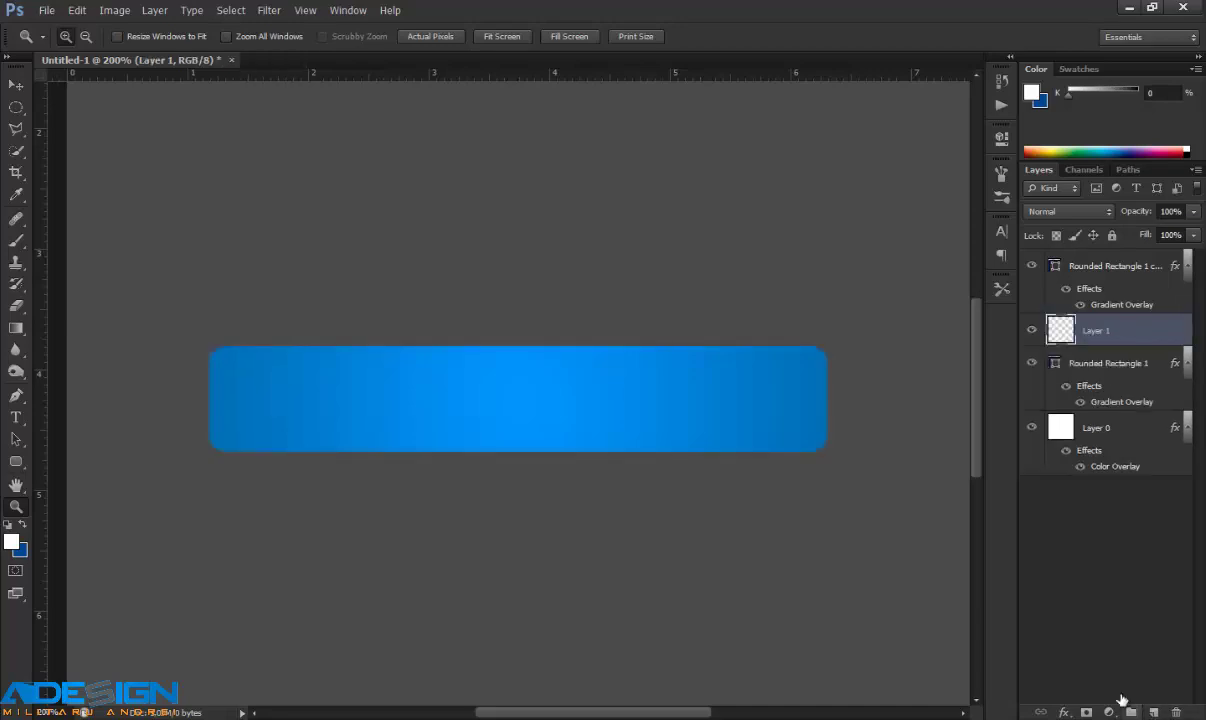
click(16, 240)
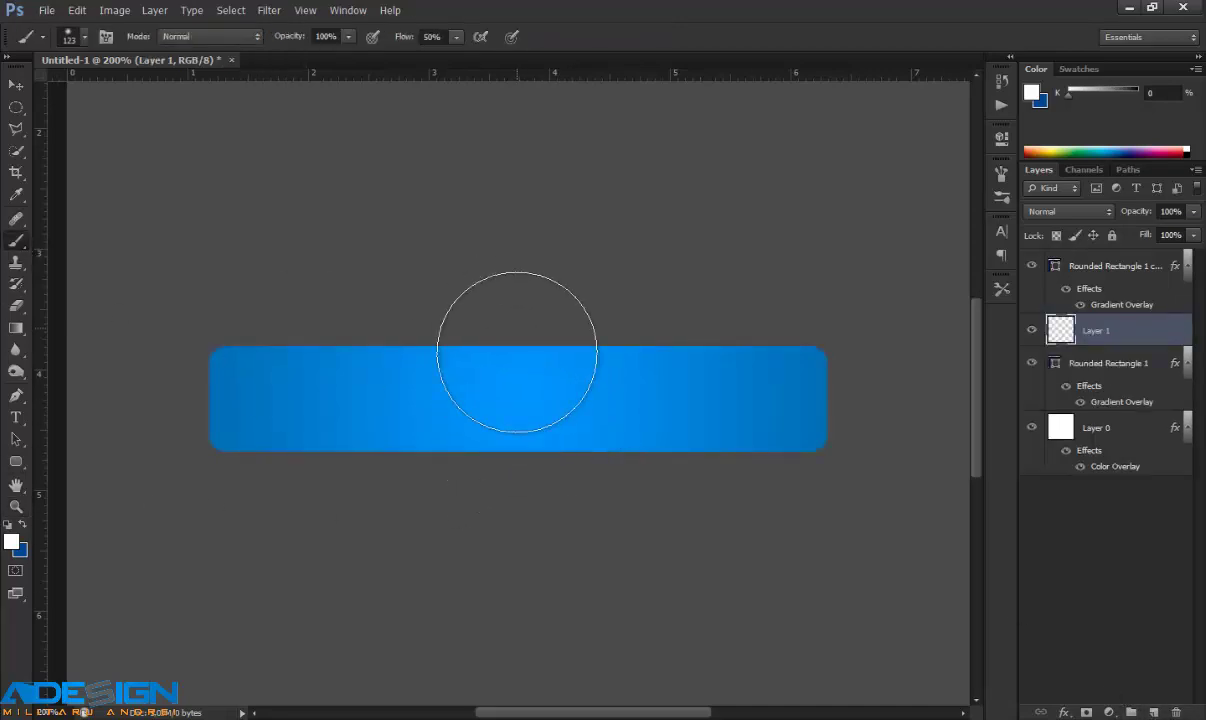
Step: Paint a soft white 123 px glow down the bar's centre and load the bar's shape as a selection
mouse_move(517, 352)
mouse_down()
mouse_move(530, 458)
mouse_move(520, 528)
mouse_move(501, 291)
mouse_move(510, 429)
mouse_up()
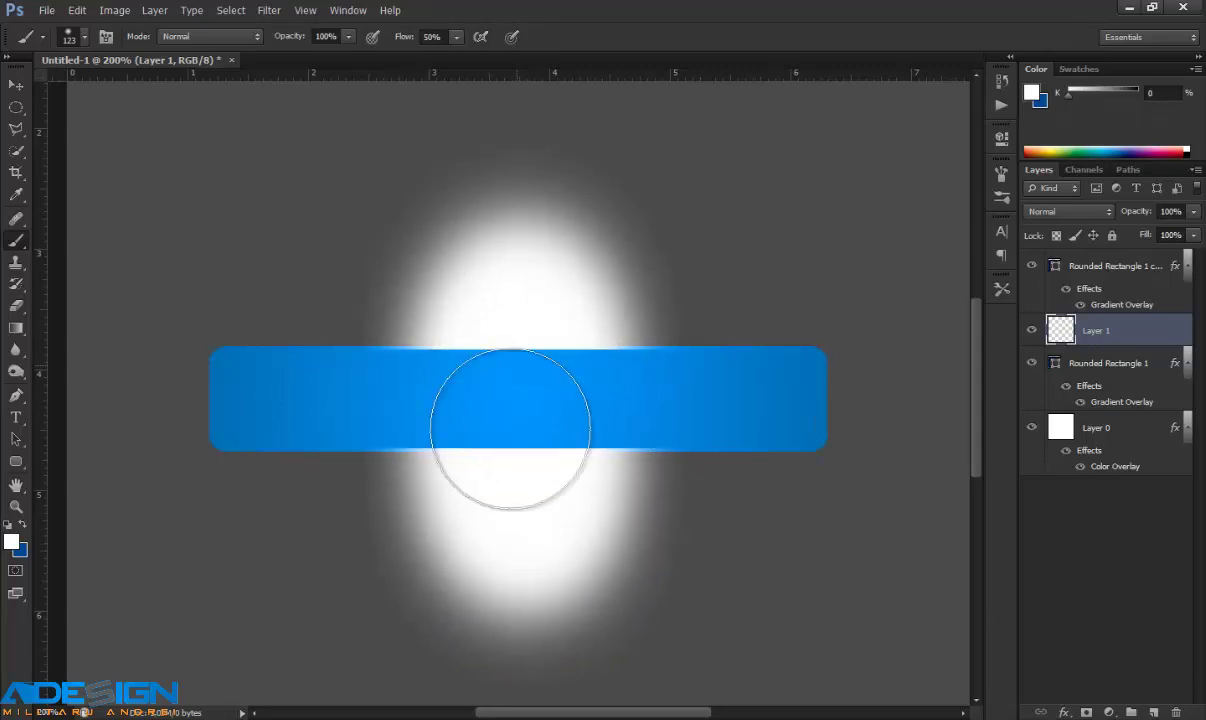
right_click(518, 388)
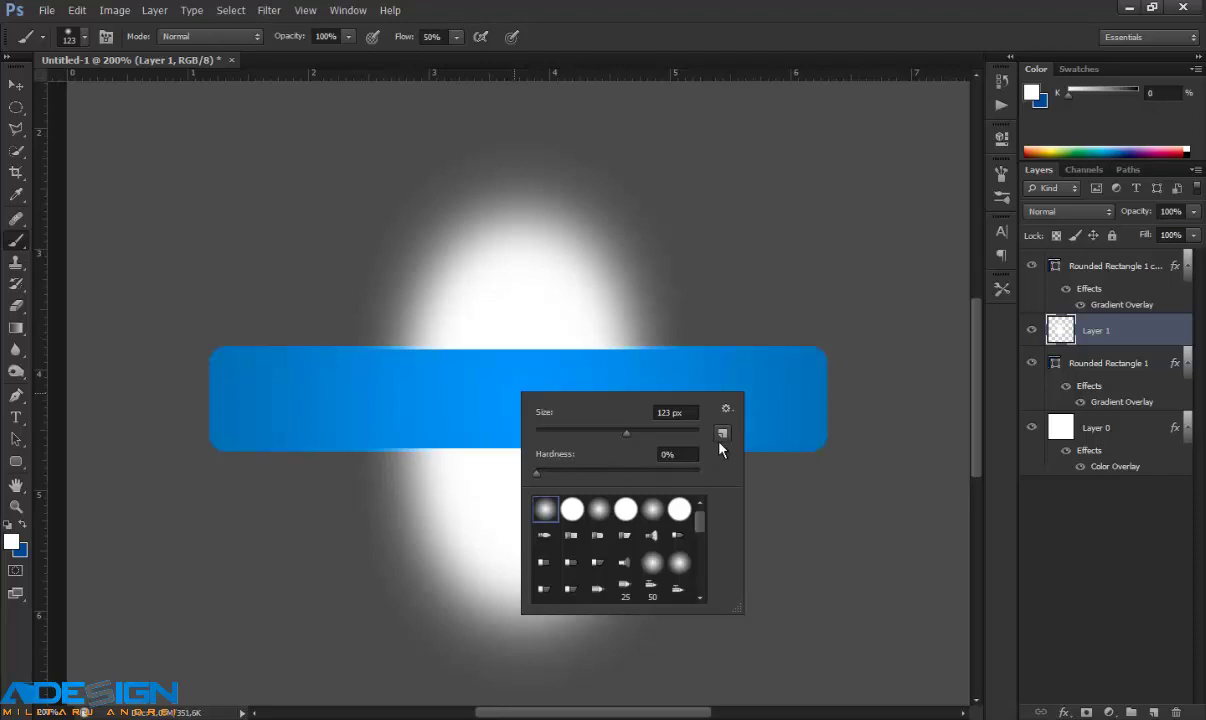
click(1056, 332)
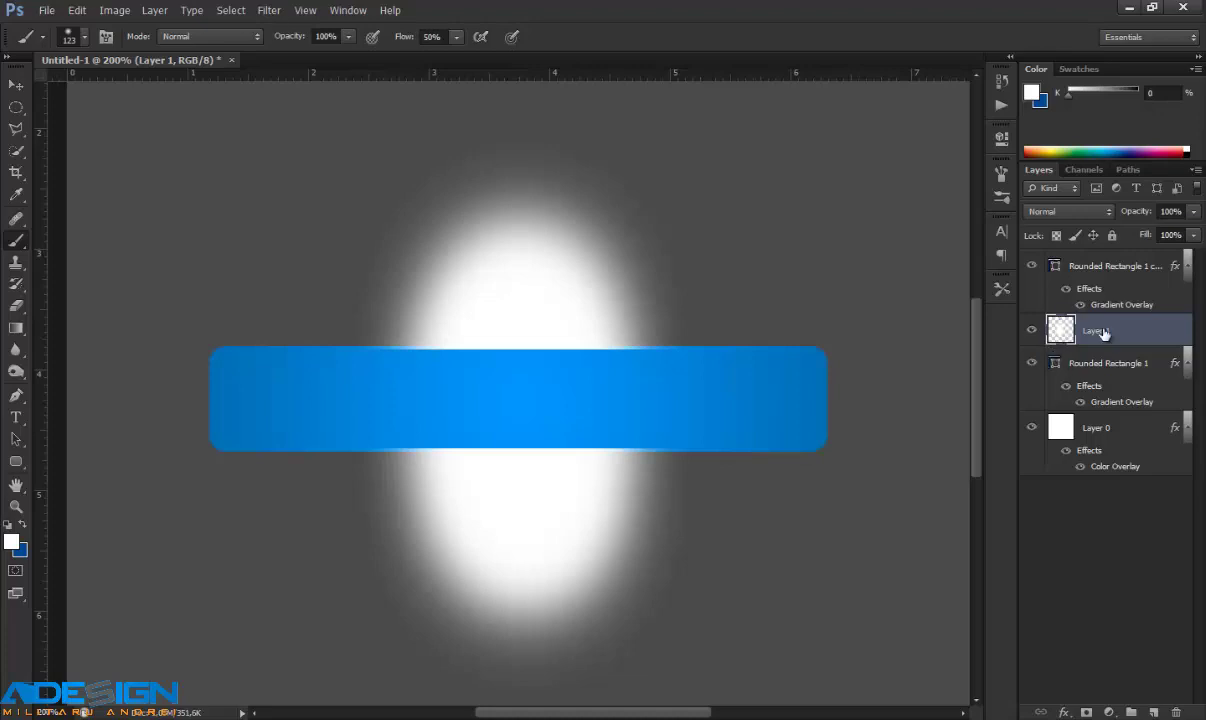
ctrl+click(1056, 366)
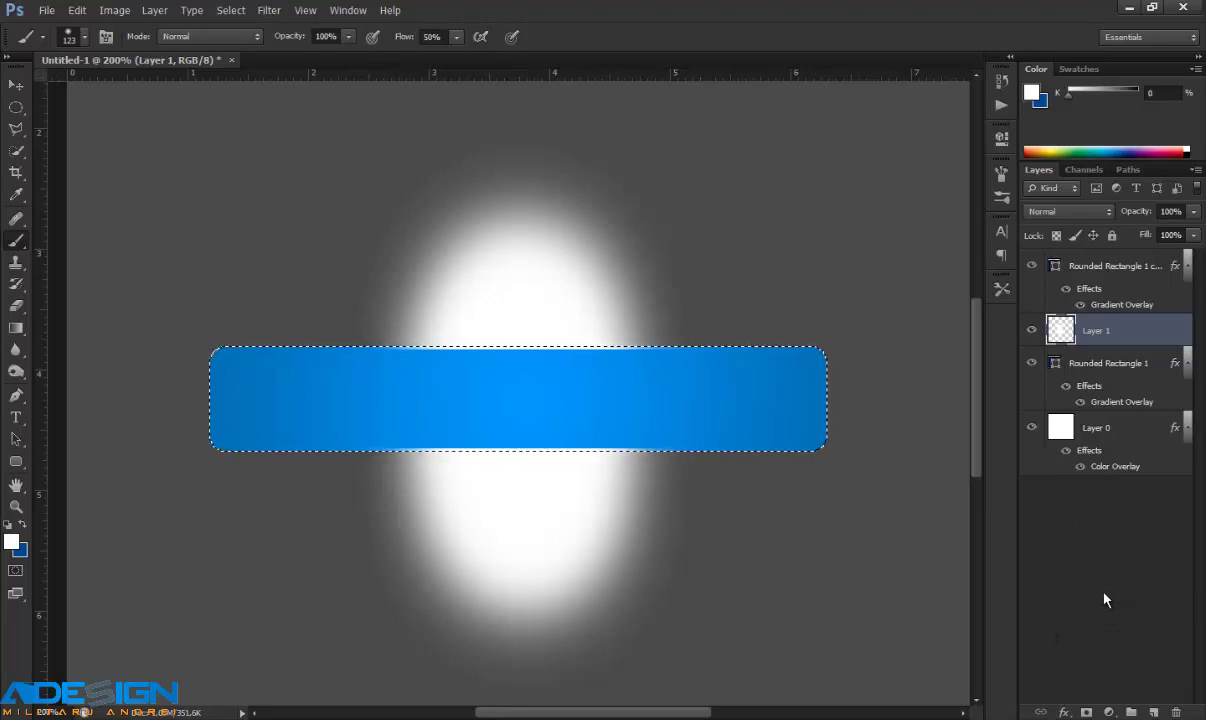
Step: Mask the white glow to the bar's shape and soften its left side
click(1086, 712)
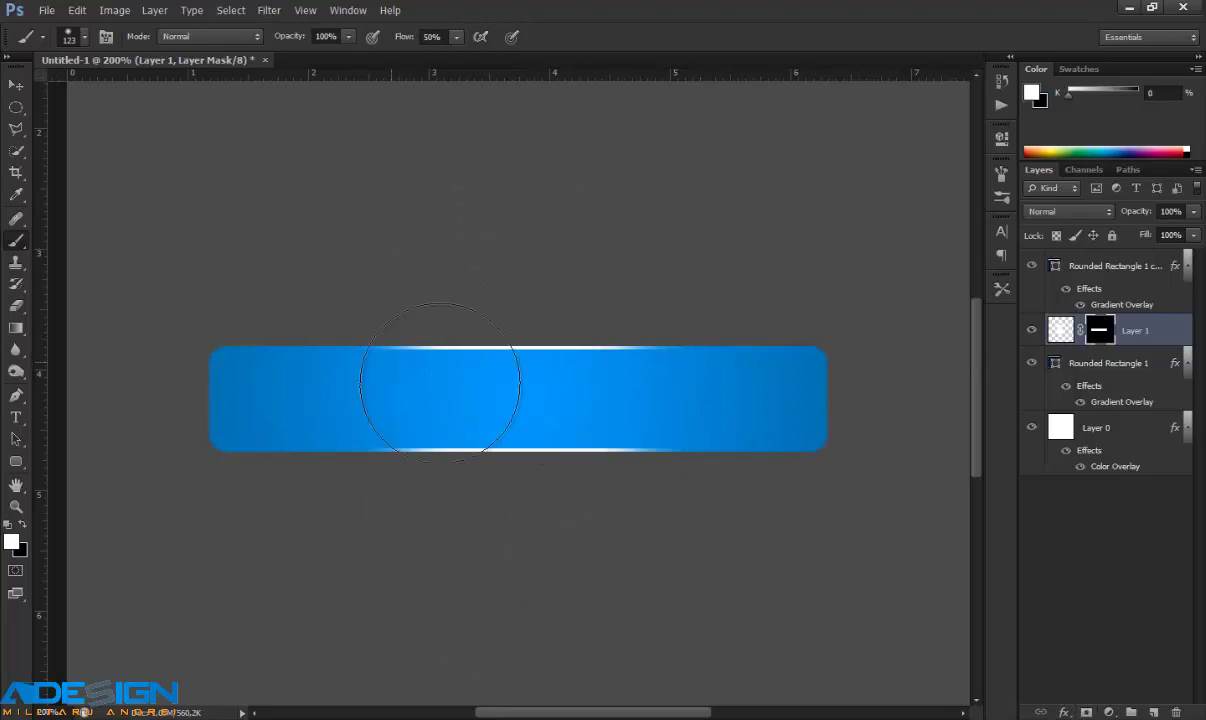
click(1031, 363)
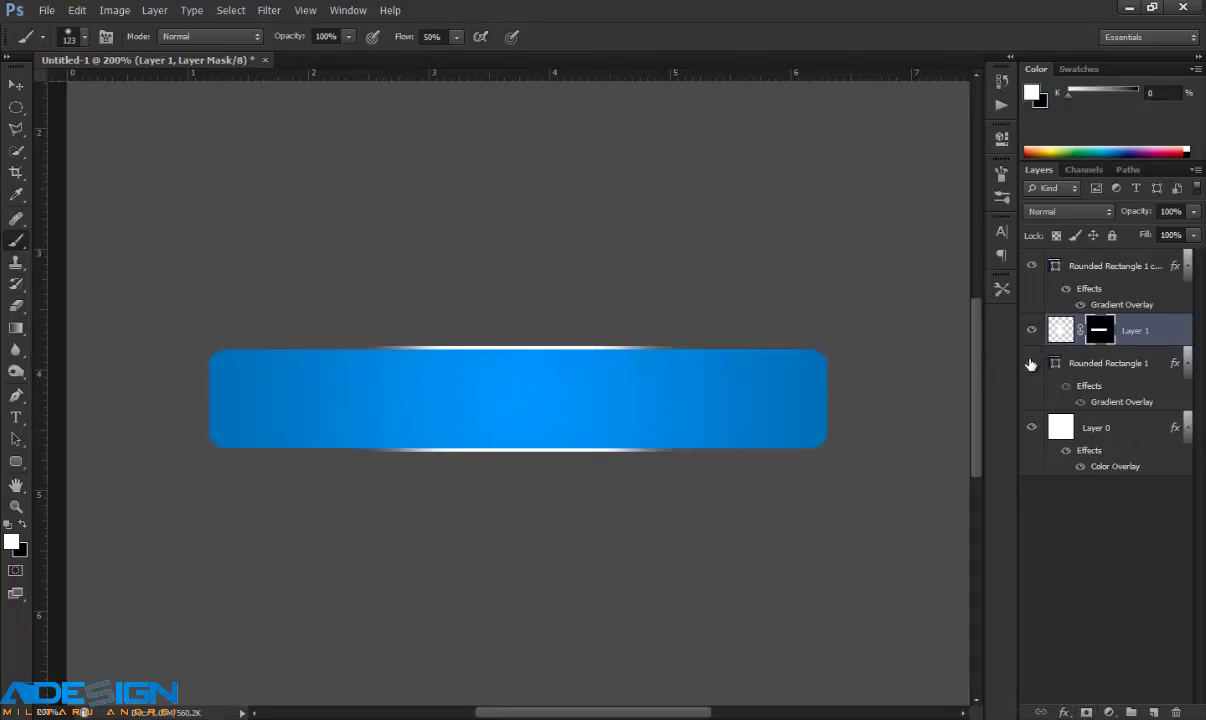
click(1031, 363)
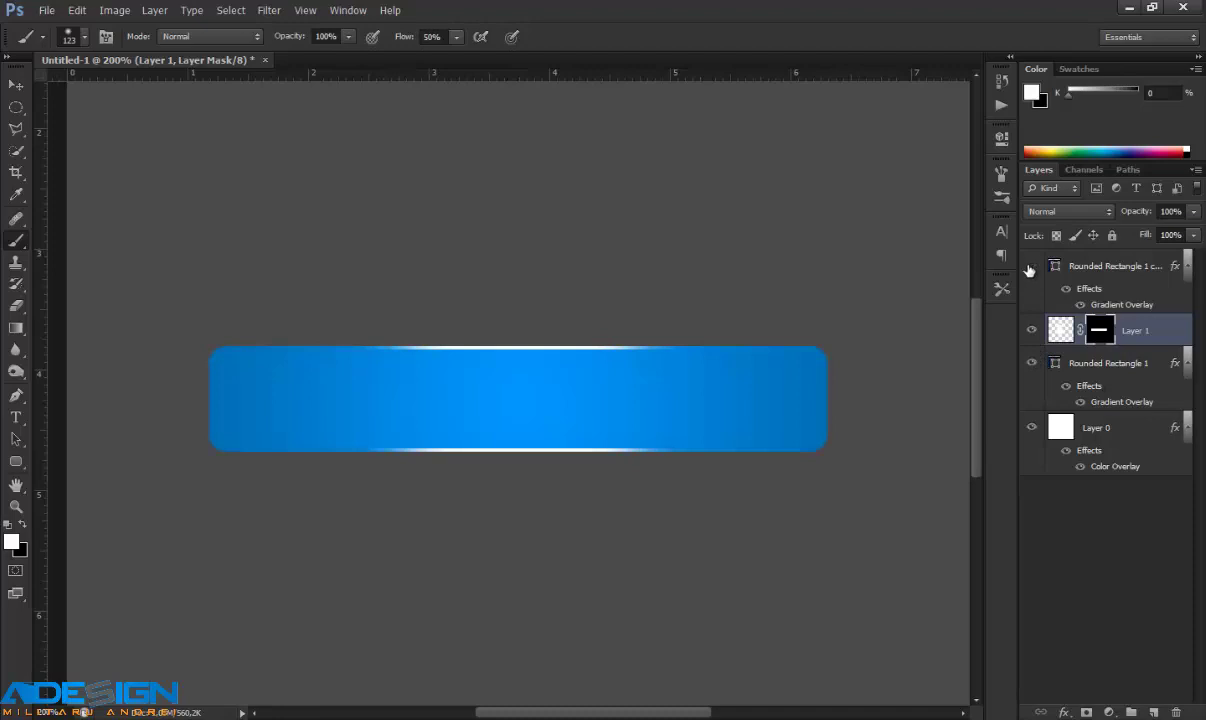
click(1030, 268)
drag(337, 377, 404, 377)
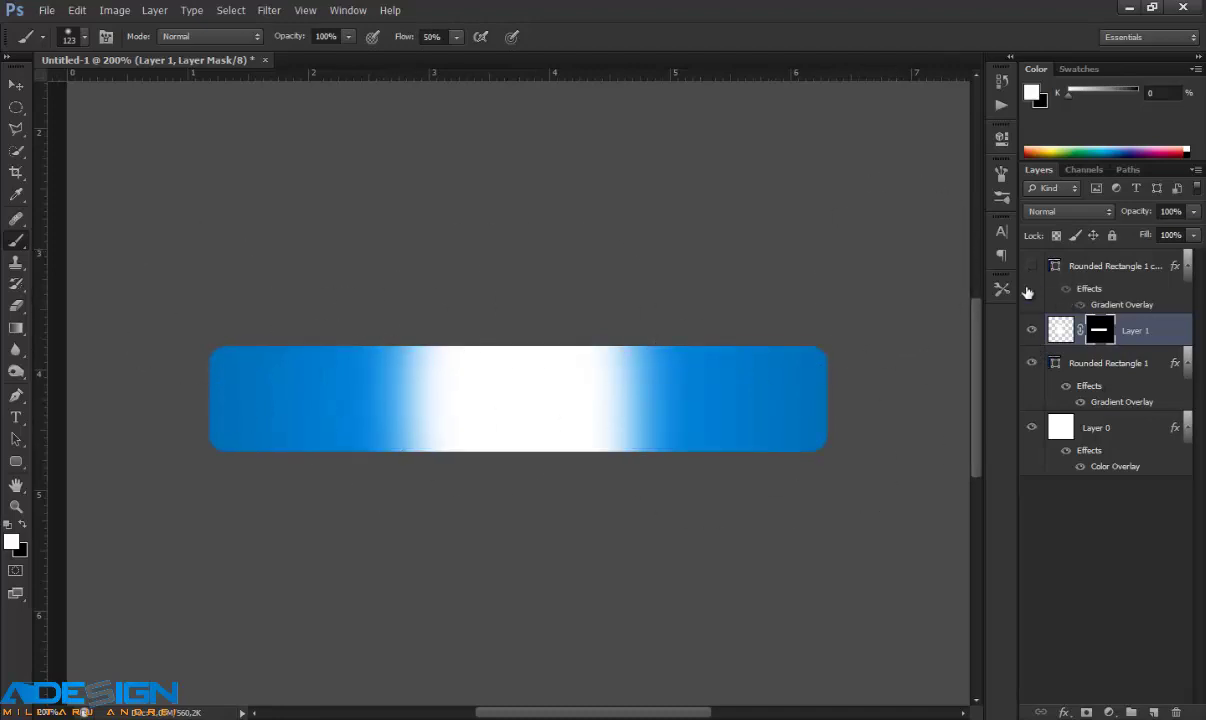
click(1031, 267)
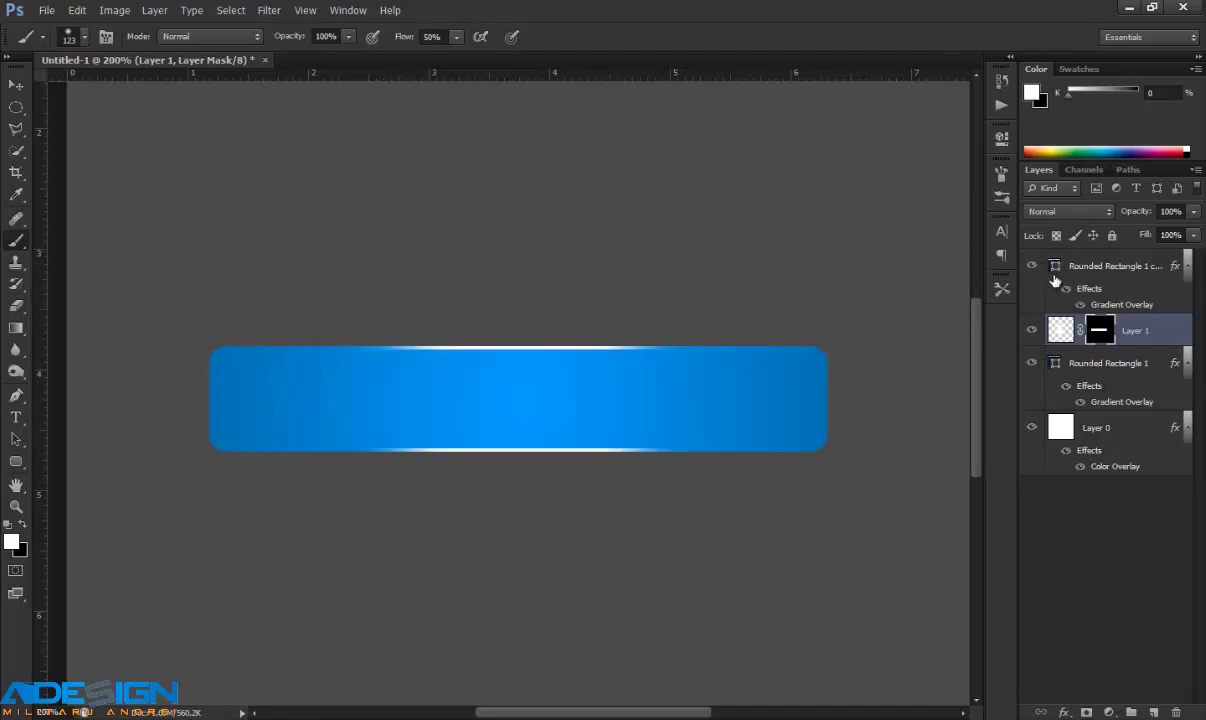
click(1062, 330)
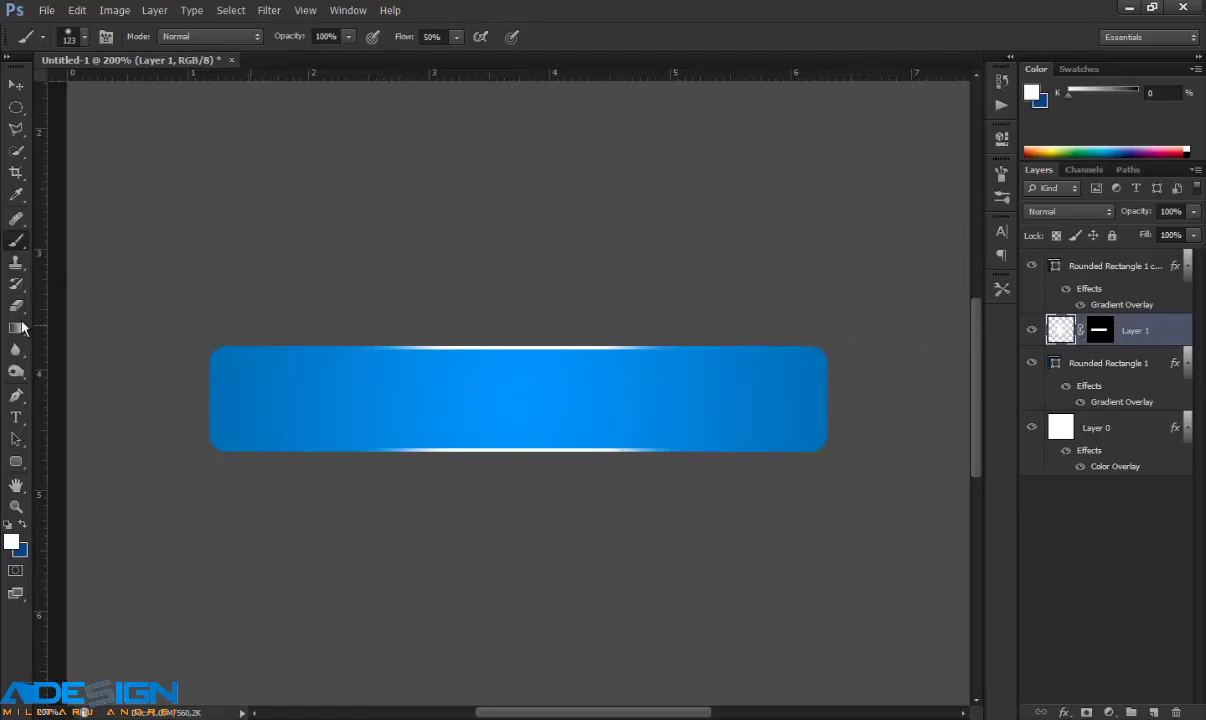
Step: Set Layer 1 to Overlay blend mode at 80% opacity
click(15, 85)
click(1068, 211)
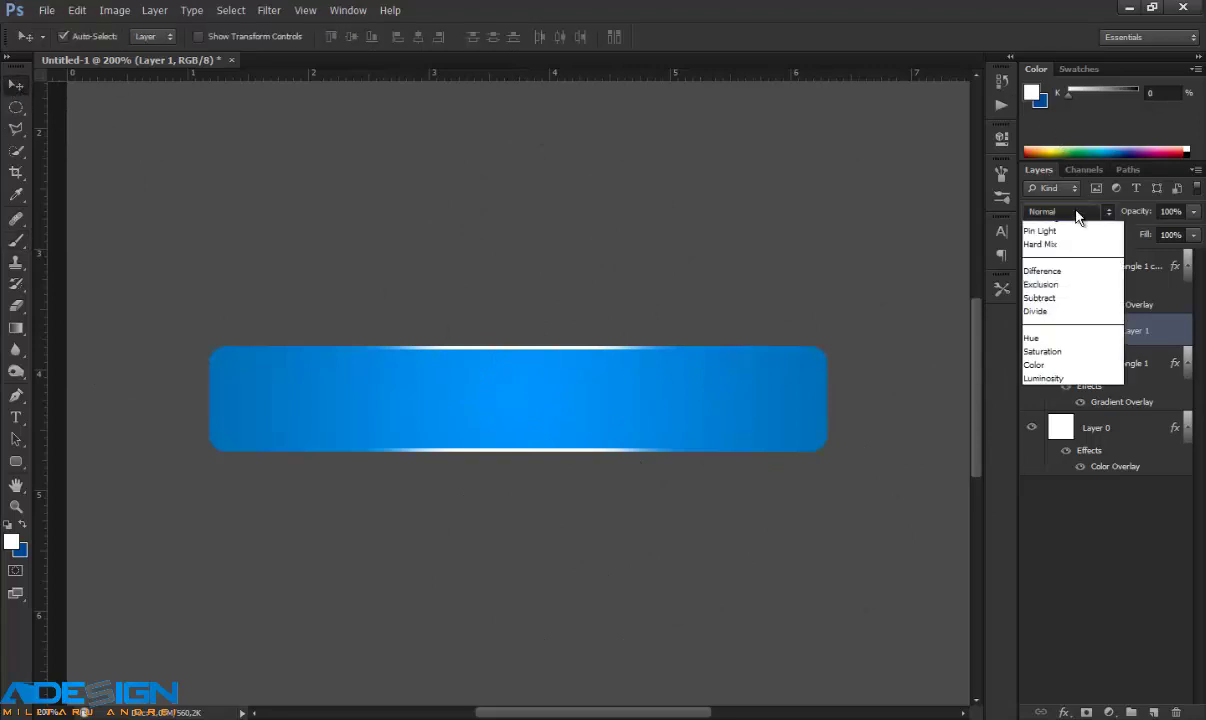
click(1075, 441)
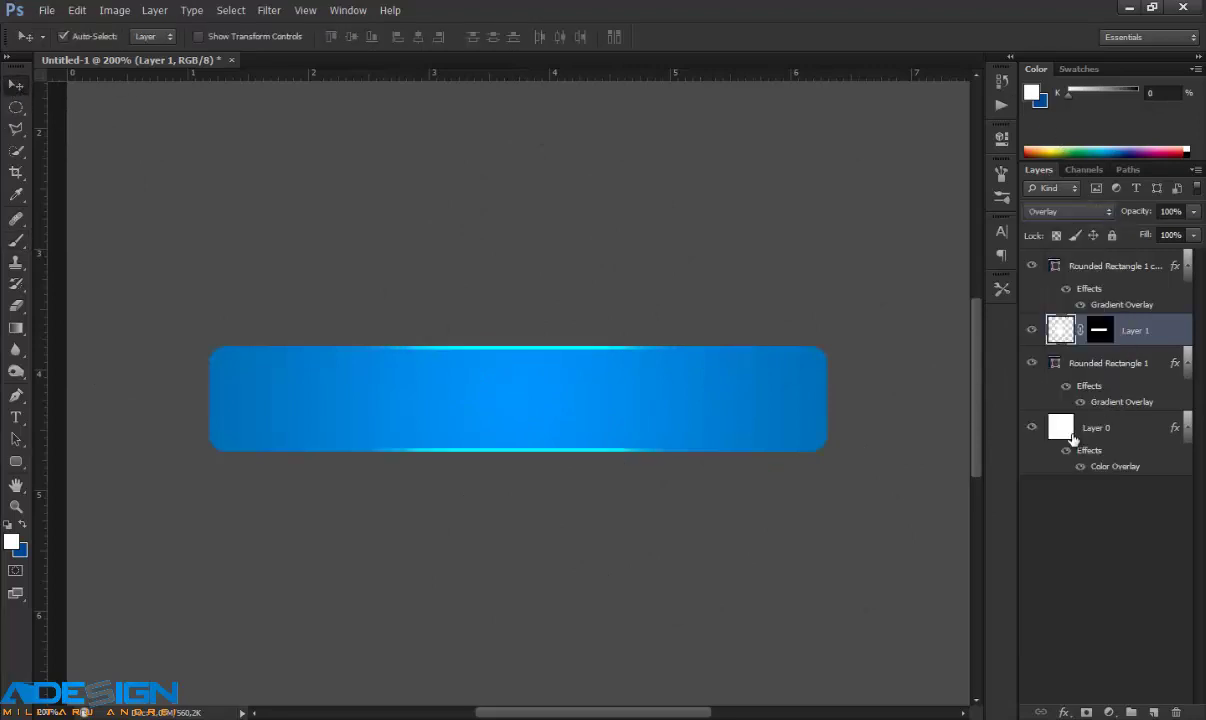
click(1190, 213)
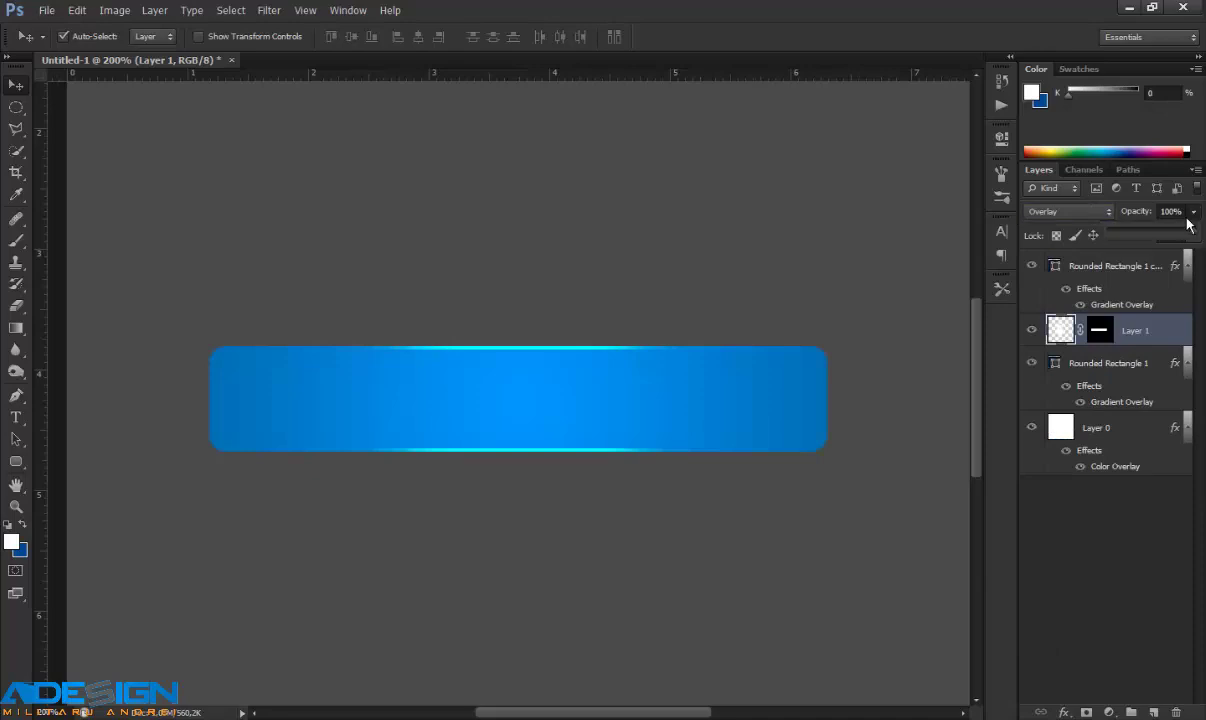
click(1173, 211)
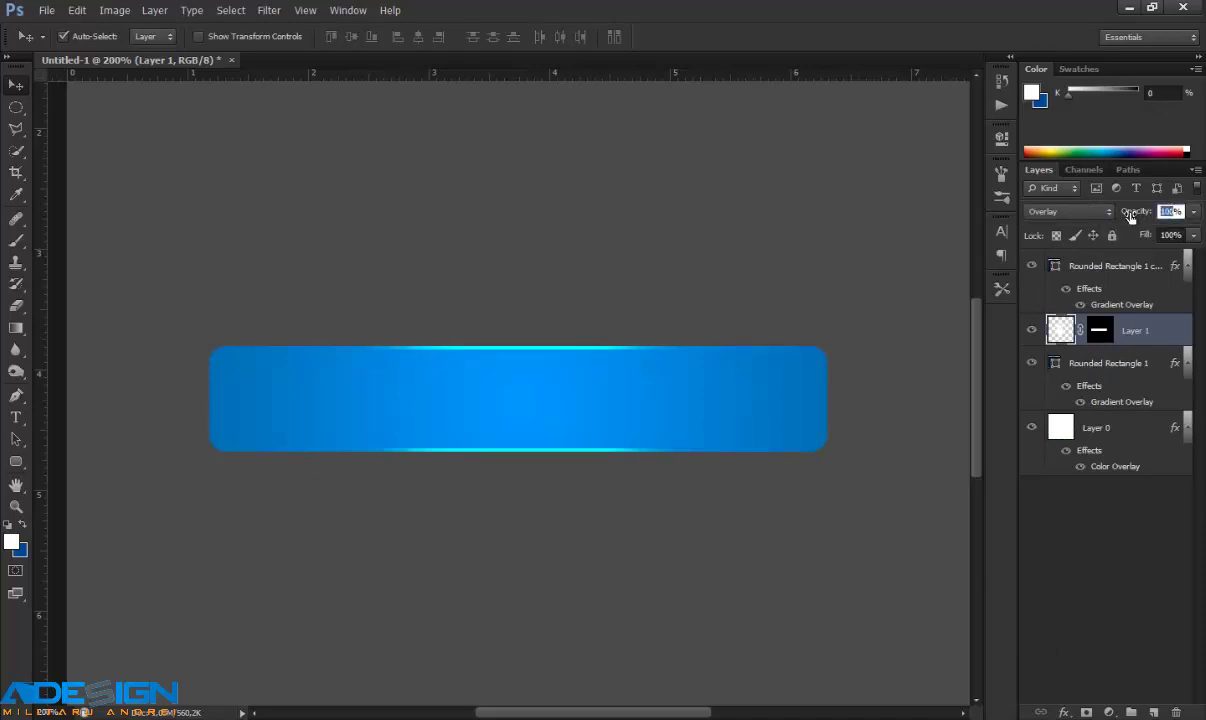
text(80)
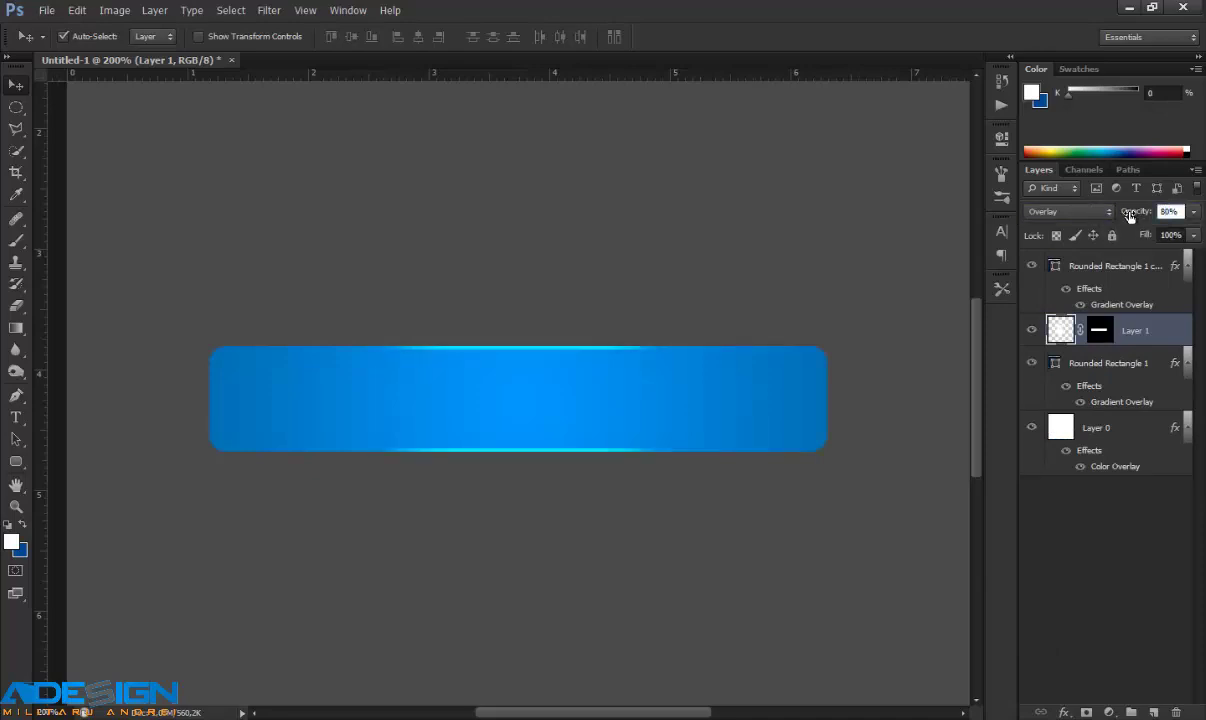
click(1076, 566)
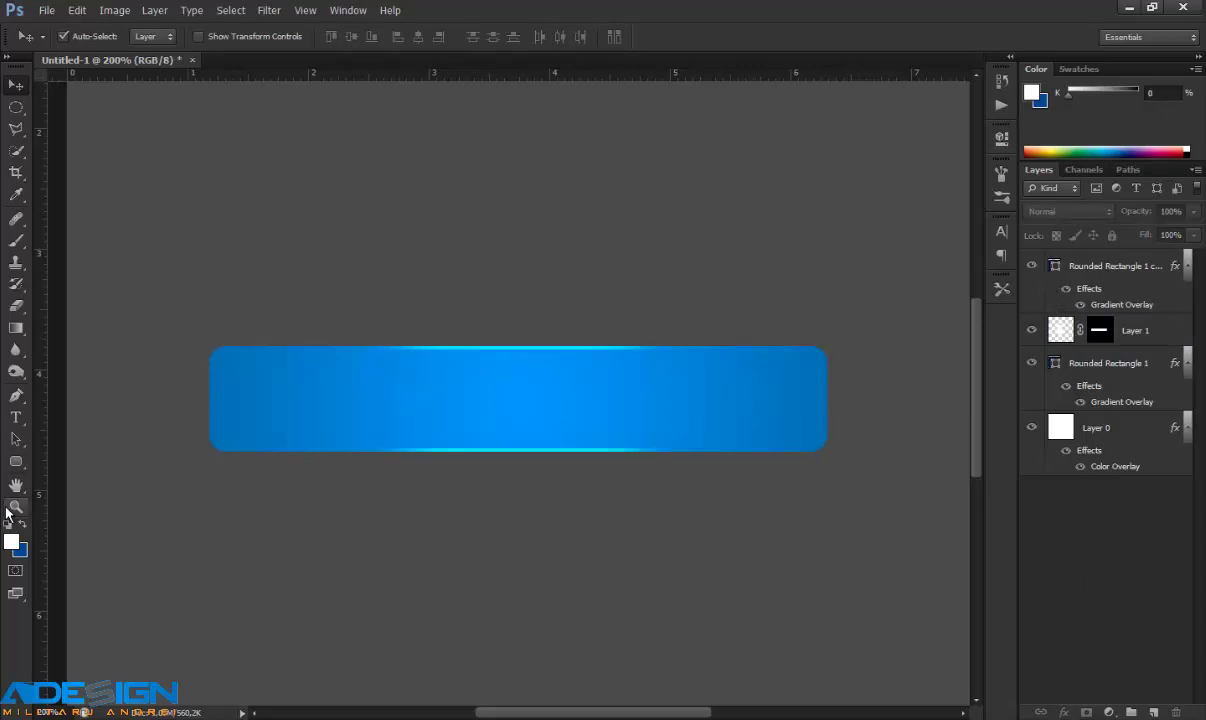
Step: Draw a wide ellipse over the bar's upper half above the rectangle copy at 200% zoom
double_click(12, 508)
click(481, 385)
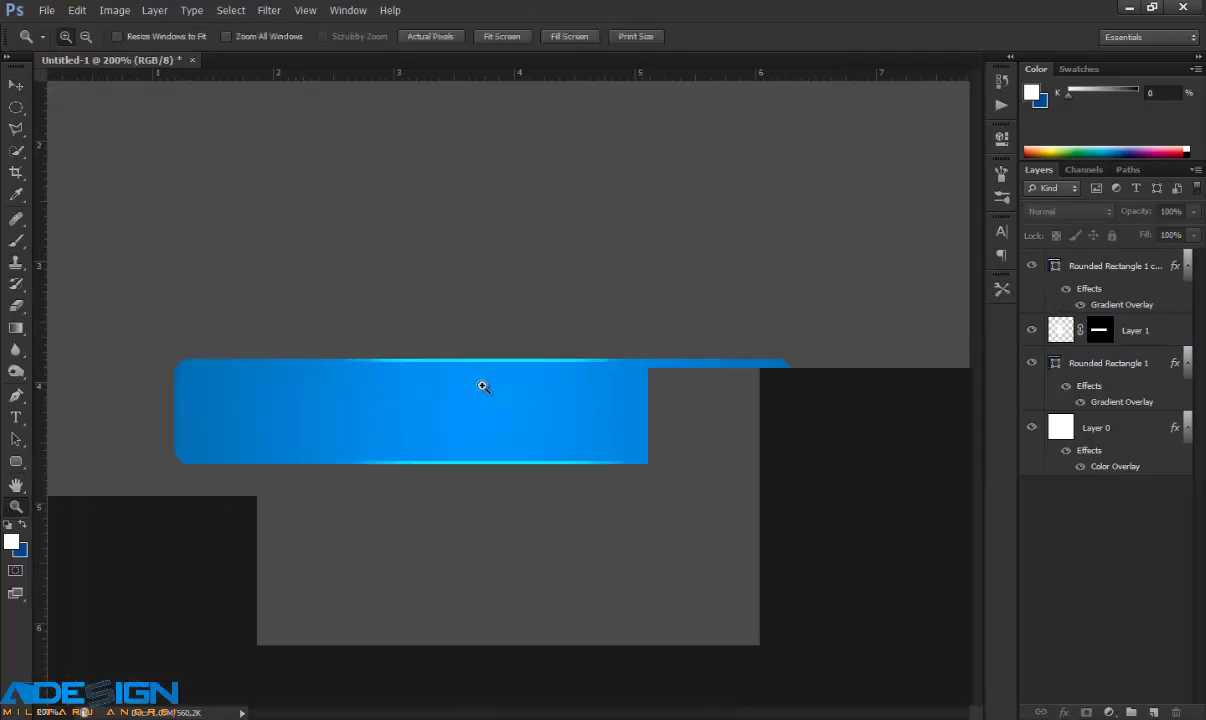
click(1110, 268)
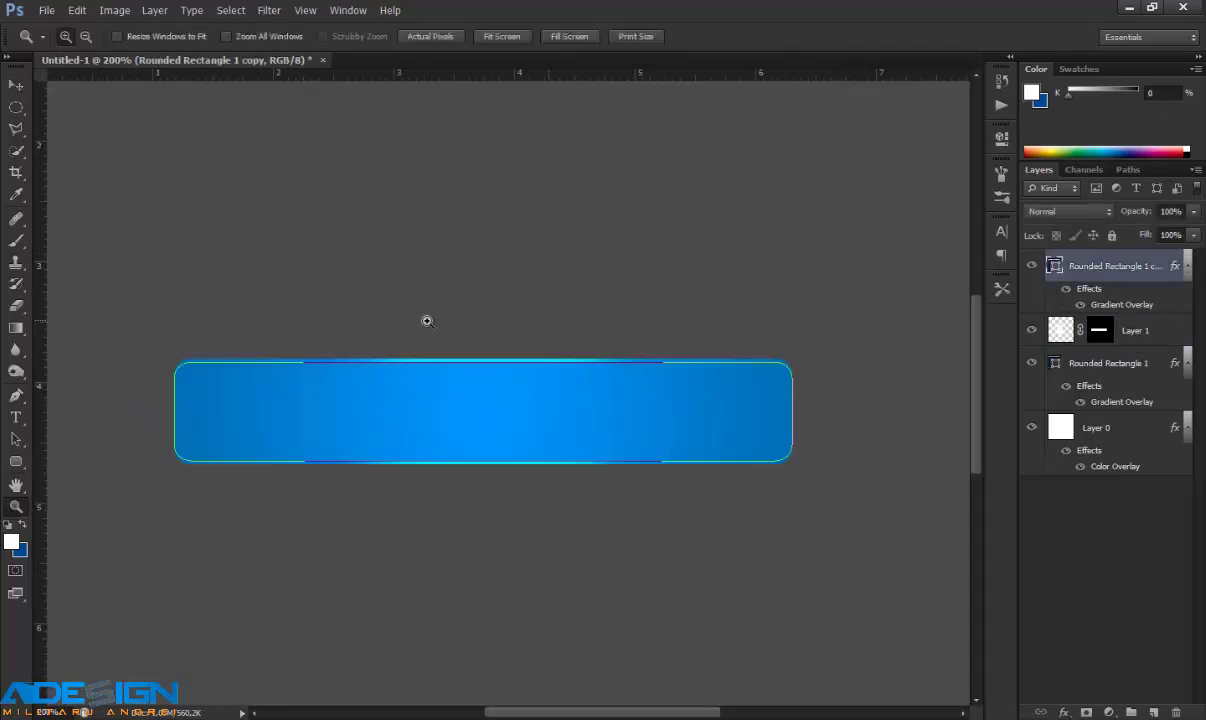
click(15, 462)
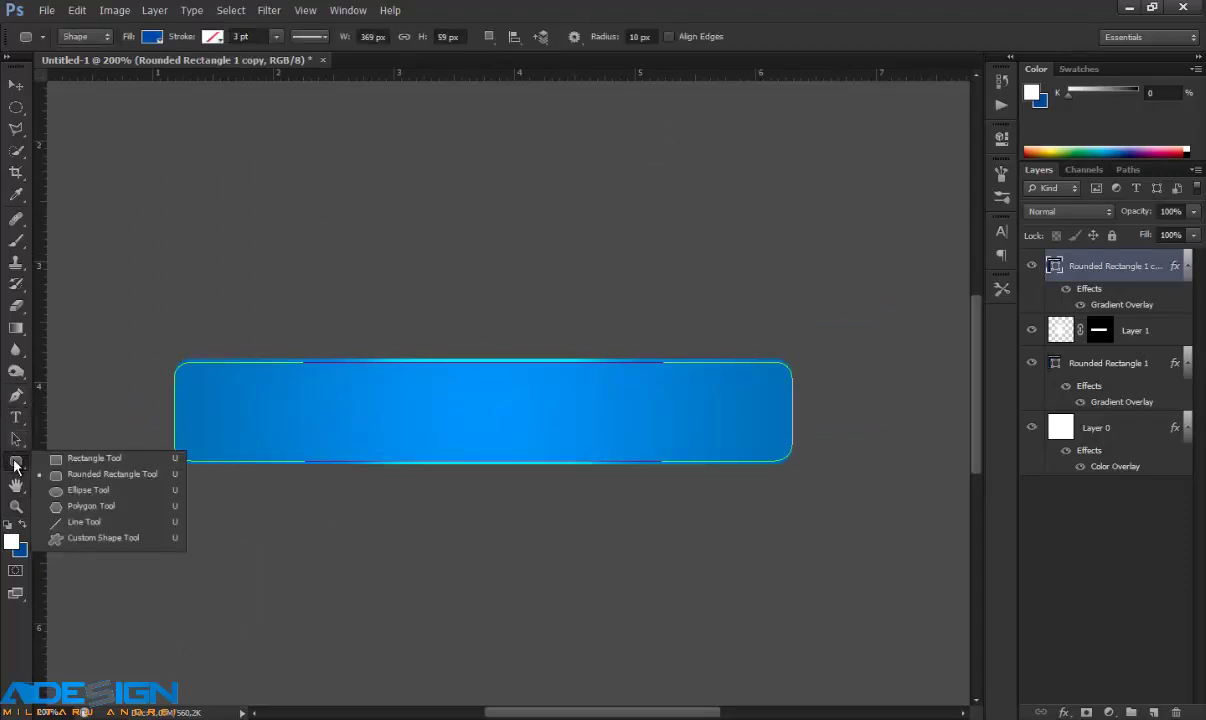
click(76, 491)
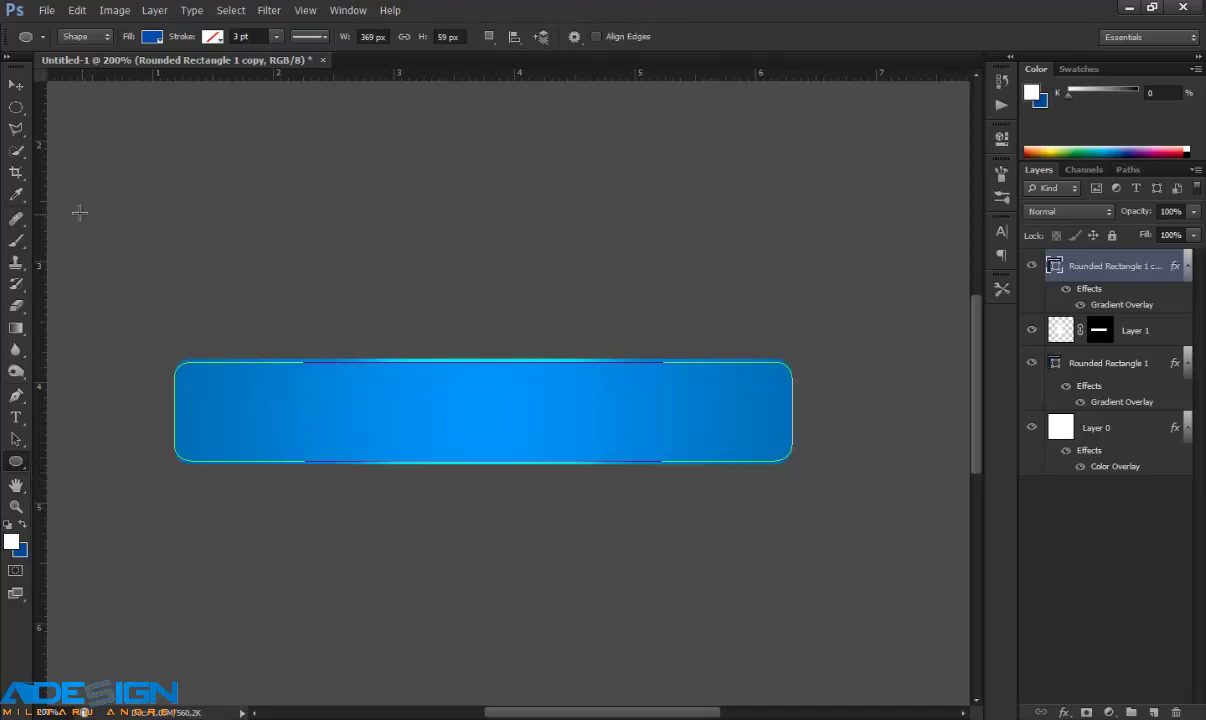
mouse_move(79, 213)
mouse_down()
mouse_move(336, 303)
mouse_move(871, 412)
mouse_up()
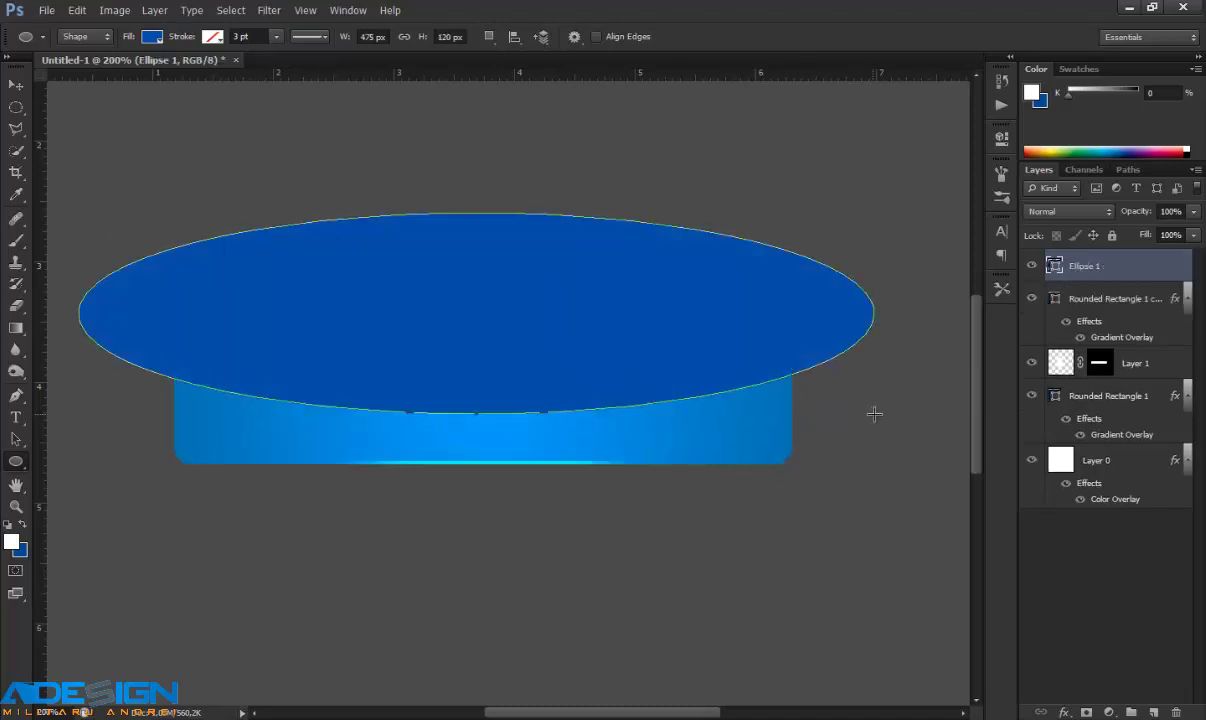
Step: Fill the ellipse white and mask it to the rounded rectangle's shape
double_click(1054, 265)
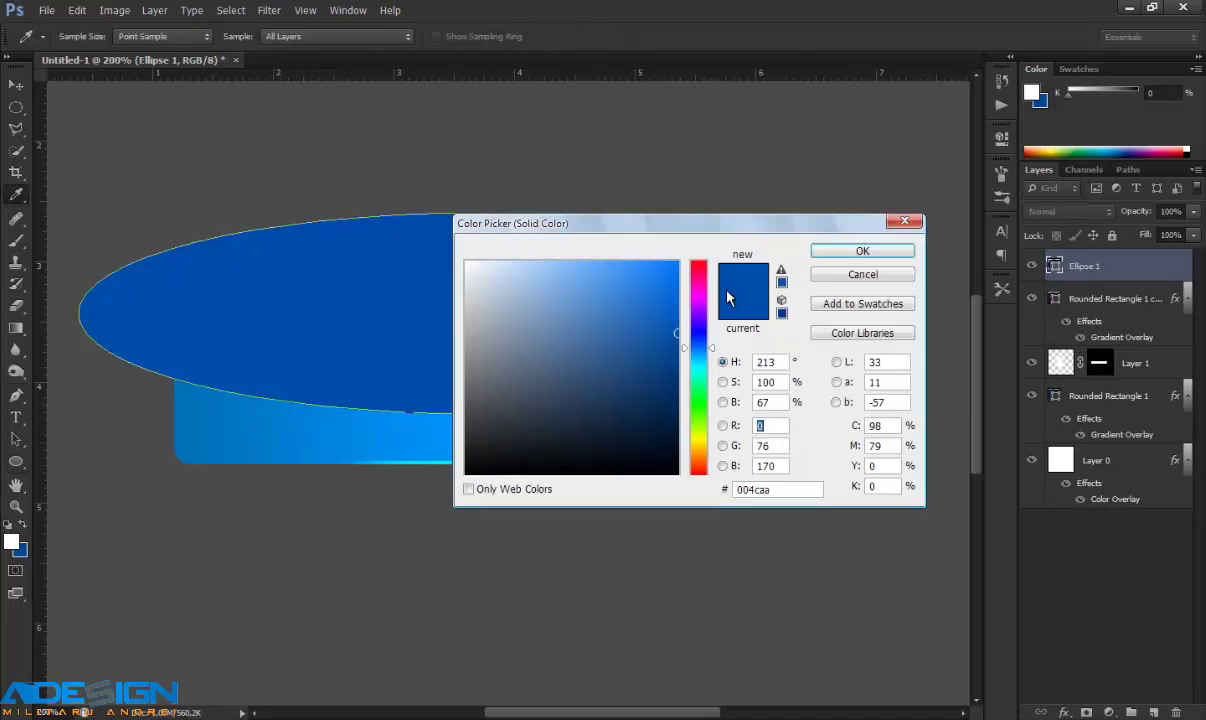
drag(542, 273, 411, 243)
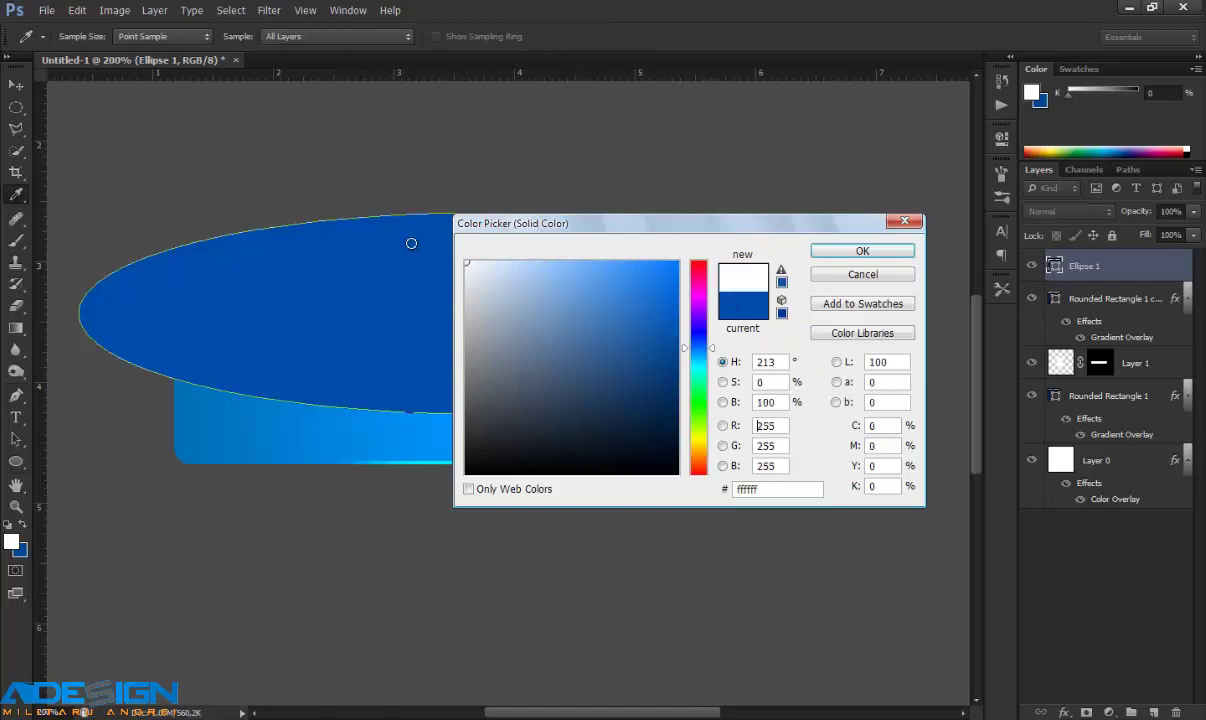
click(845, 257)
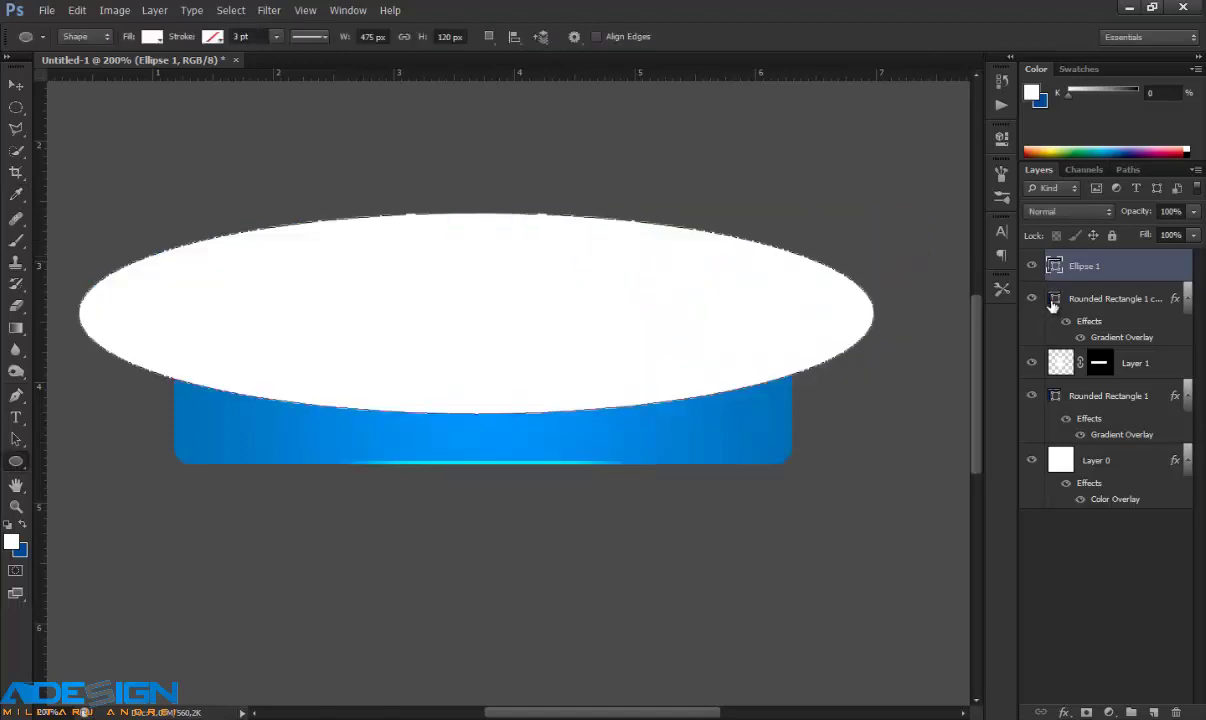
drag(1055, 302, 1061, 307)
ctrl+click(1056, 300)
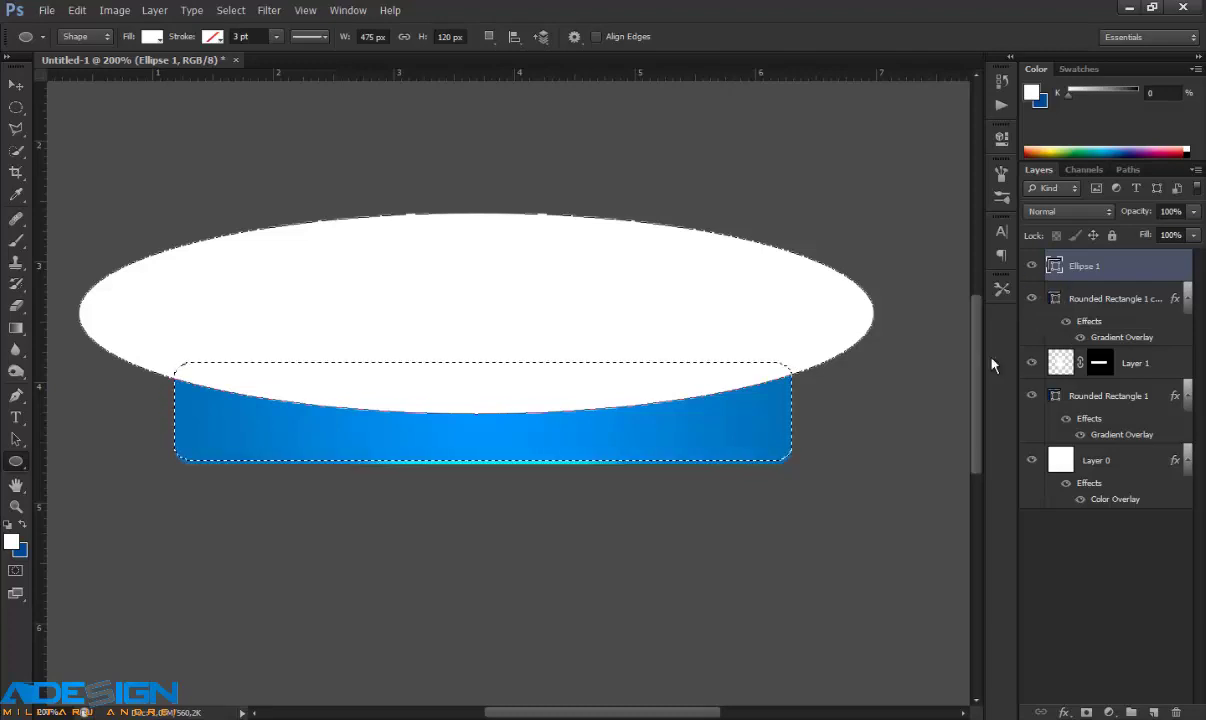
click(1087, 713)
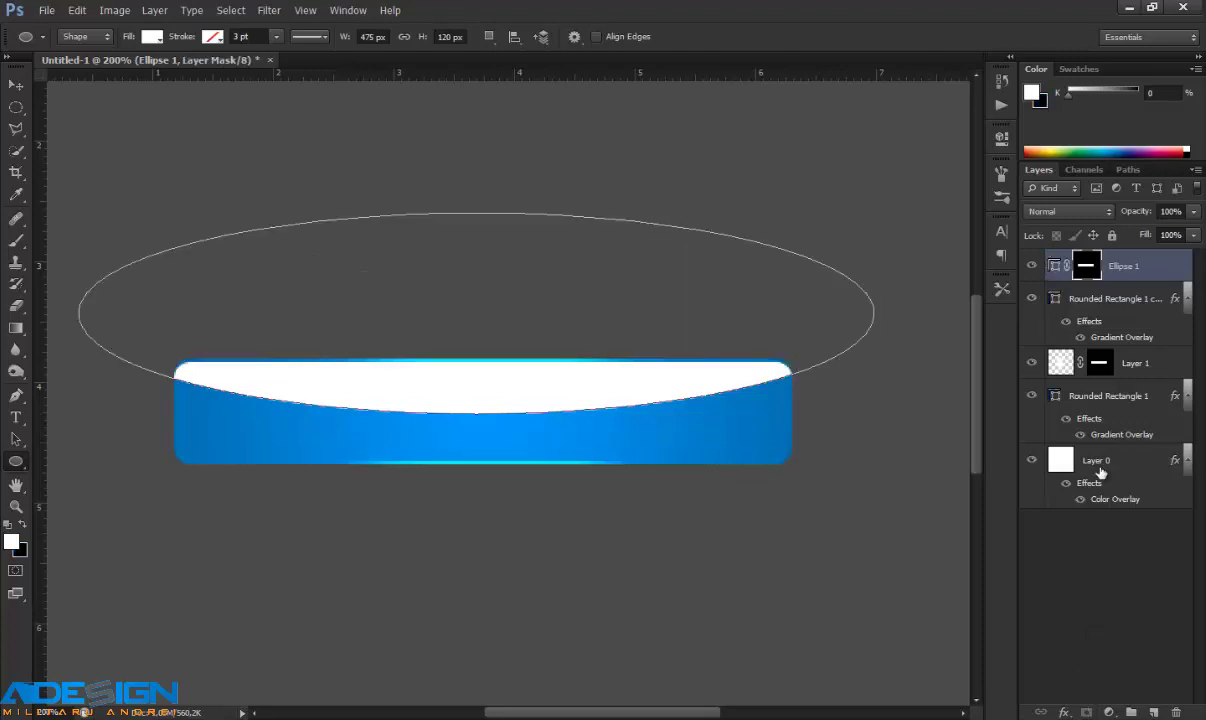
Step: Blend the ellipse in Soft Light mode at about 11% opacity
click(1108, 212)
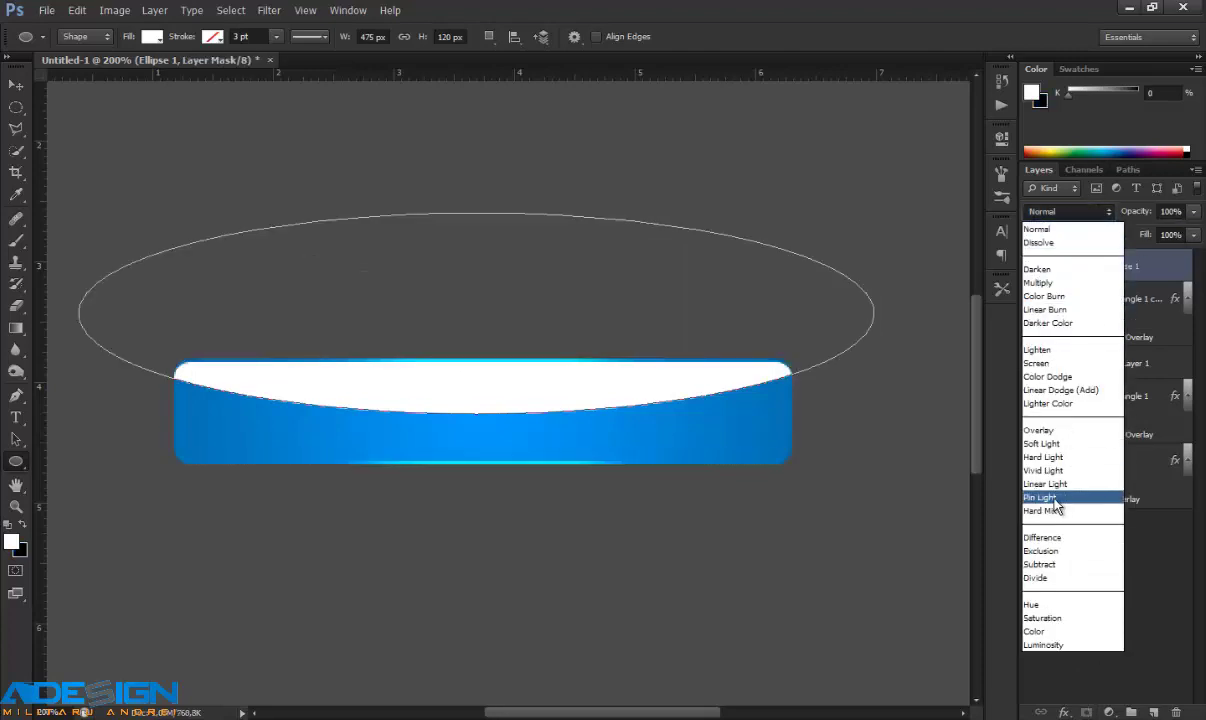
click(1042, 443)
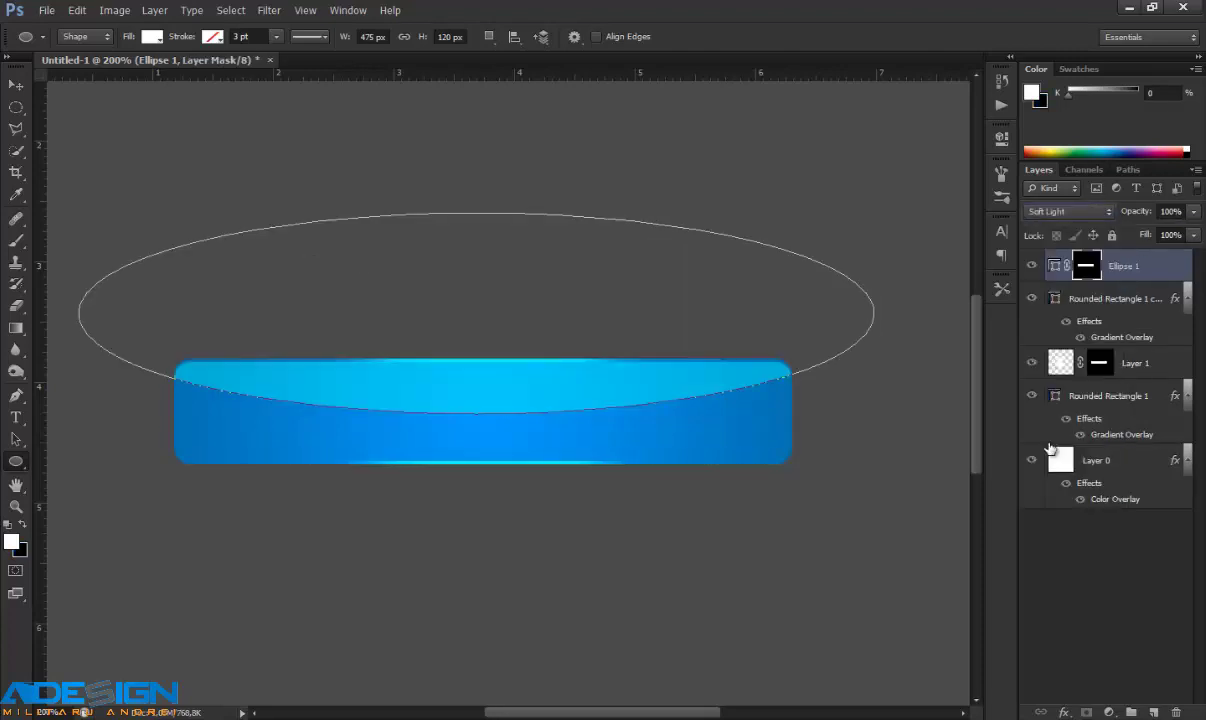
key(Up)
key(Down)
click(1190, 213)
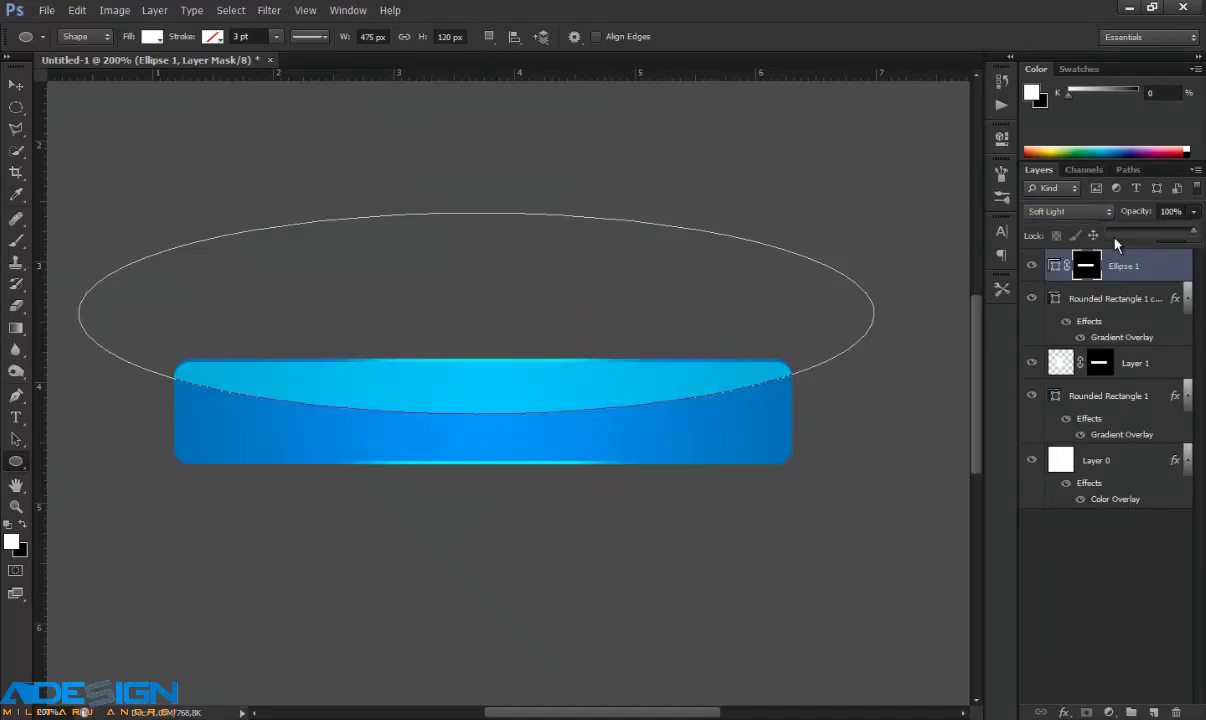
click(1119, 235)
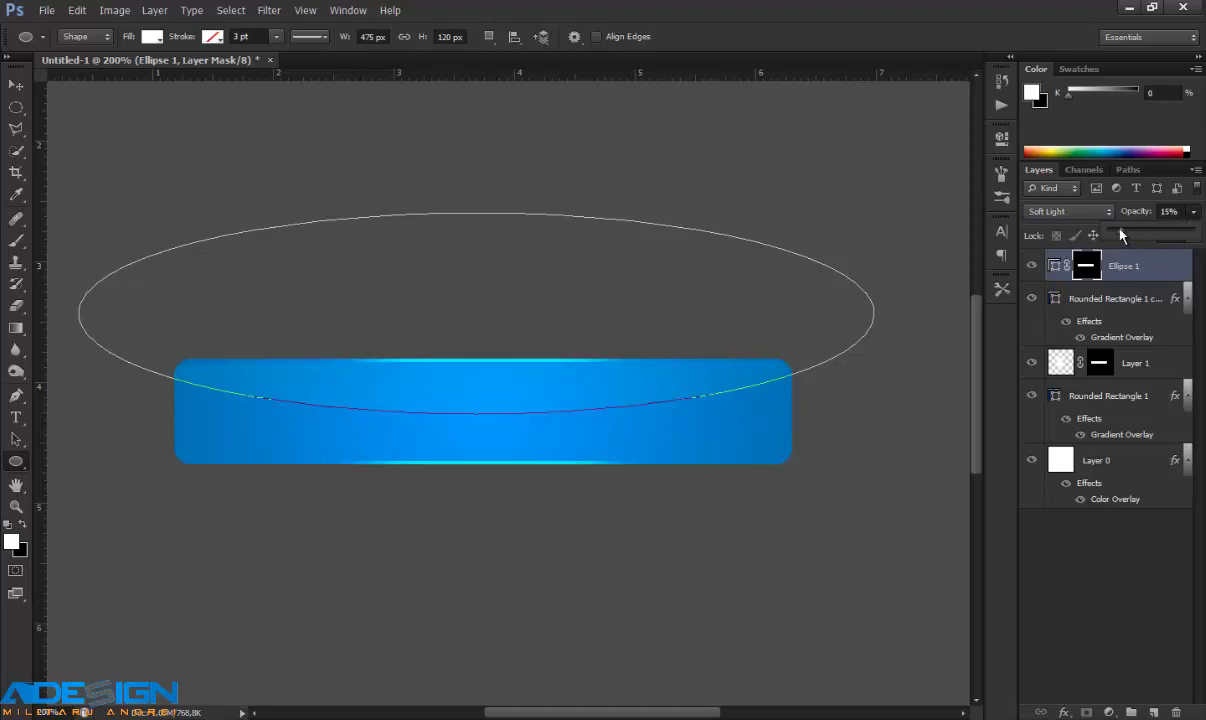
drag(1117, 235, 1120, 235)
click(1127, 619)
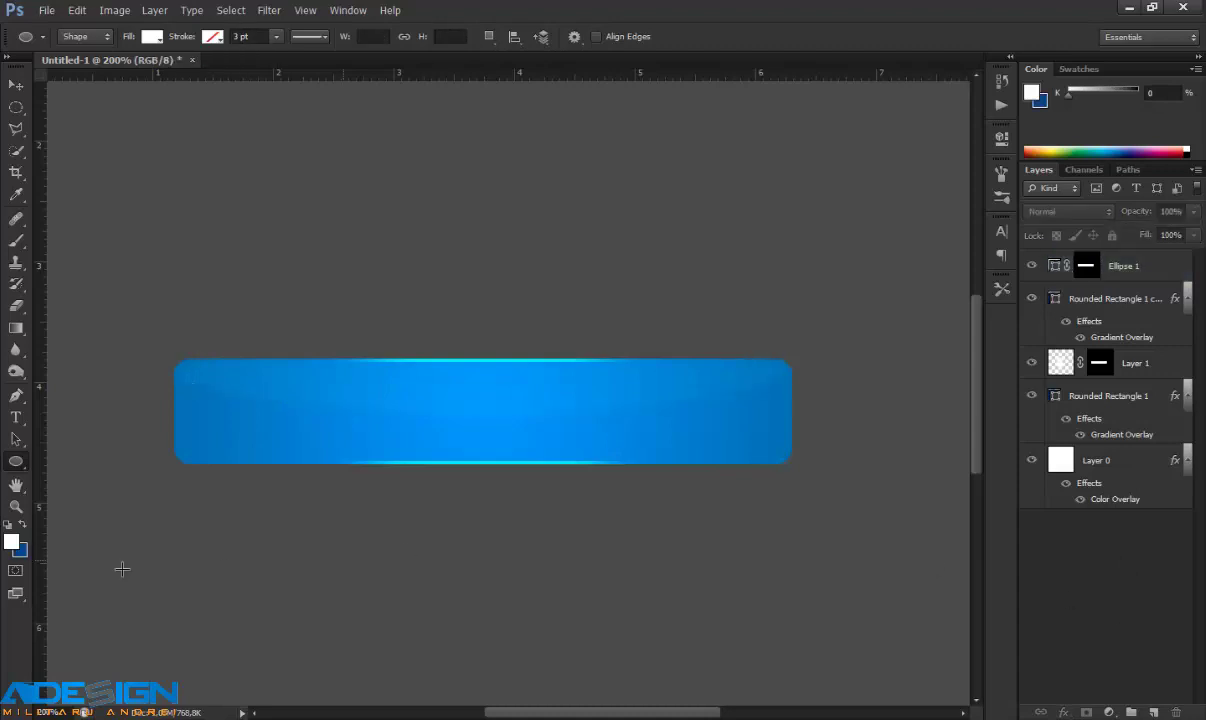
Step: Add a new layer above Ellipse 1 and type 'DOWNLOAD' inside the blue bar
double_click(15, 506)
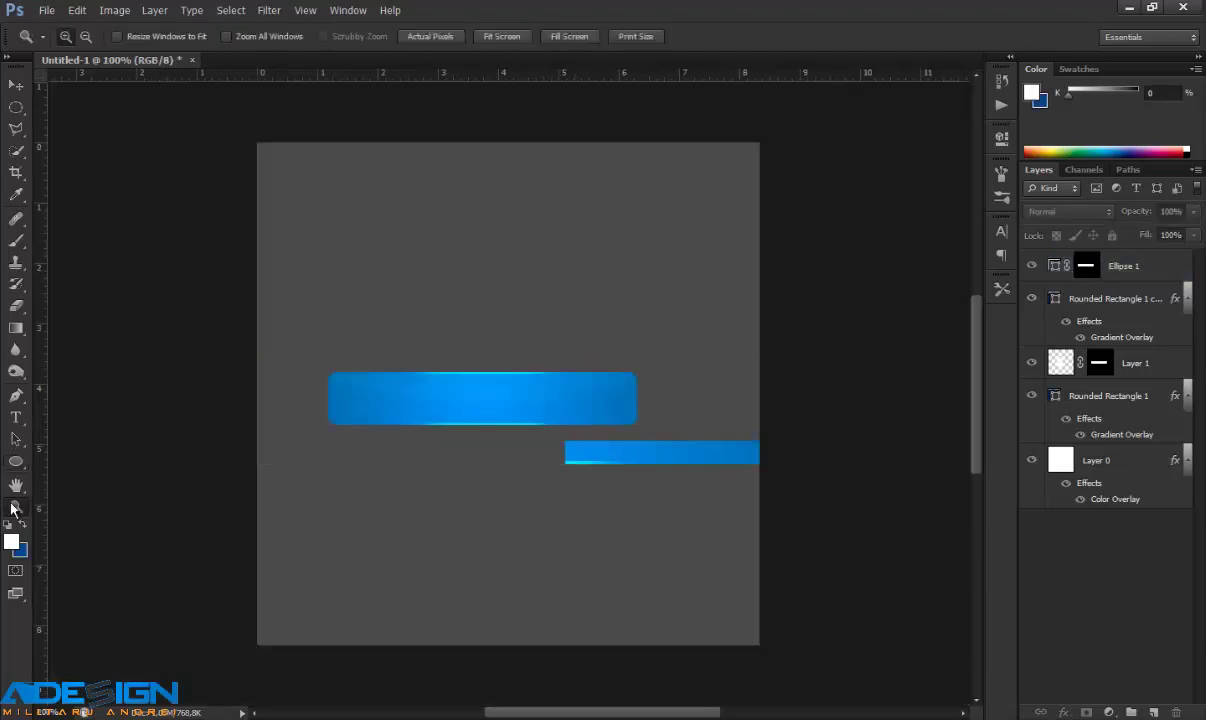
click(458, 395)
click(458, 395)
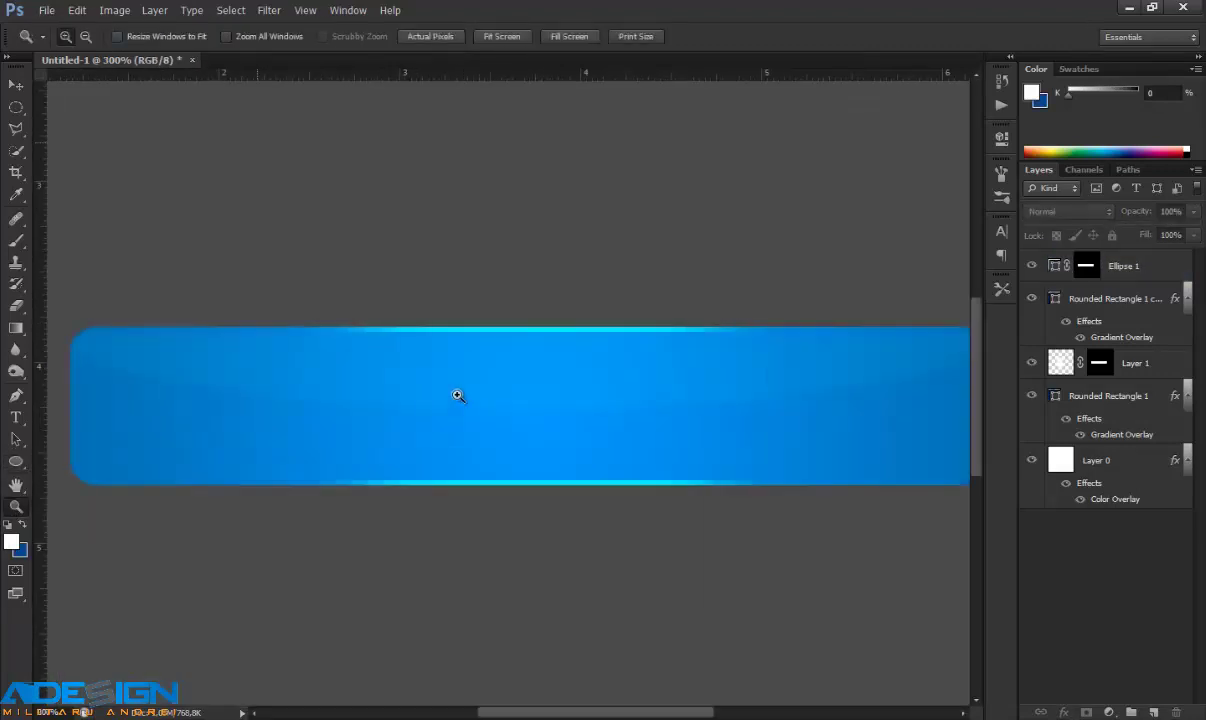
double_click(17, 506)
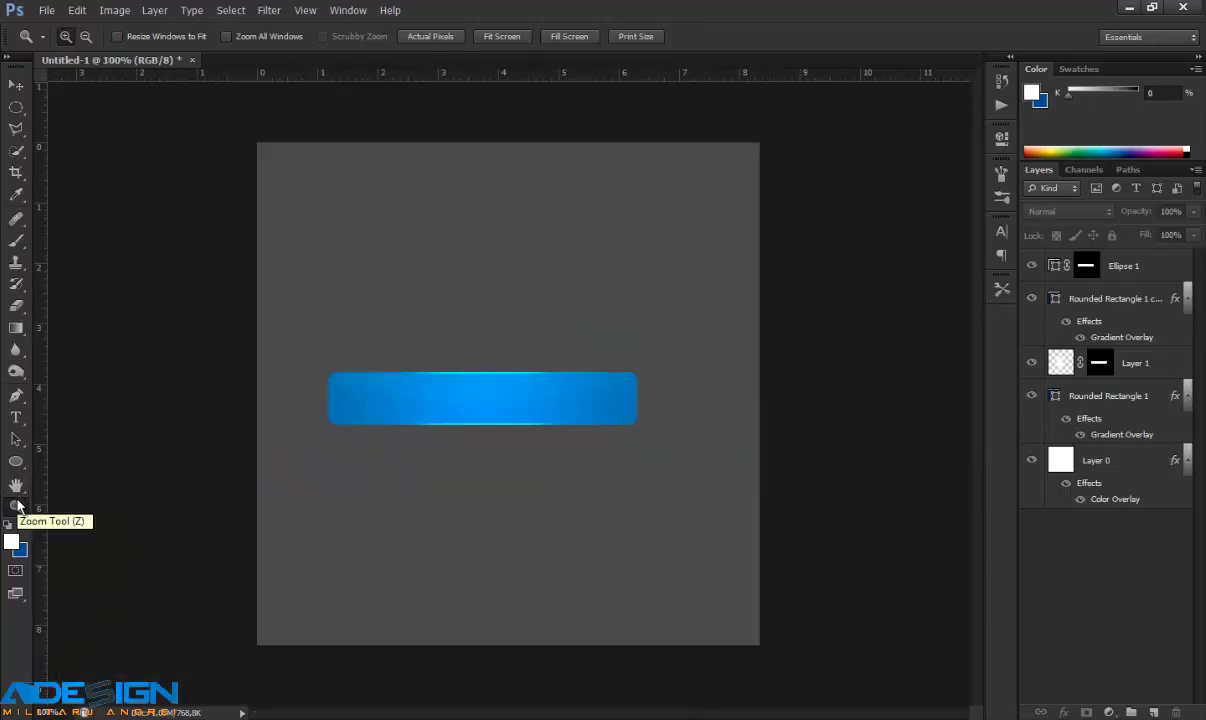
click(1068, 266)
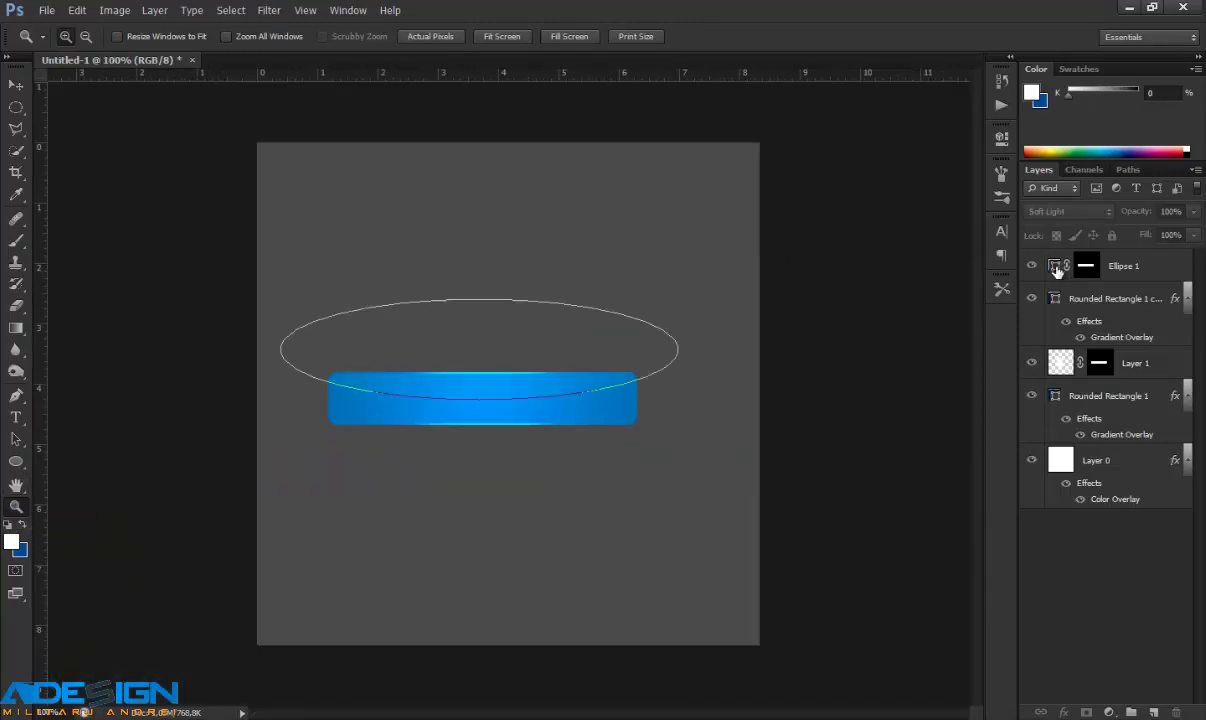
key(ctrl+shift+alt+n)
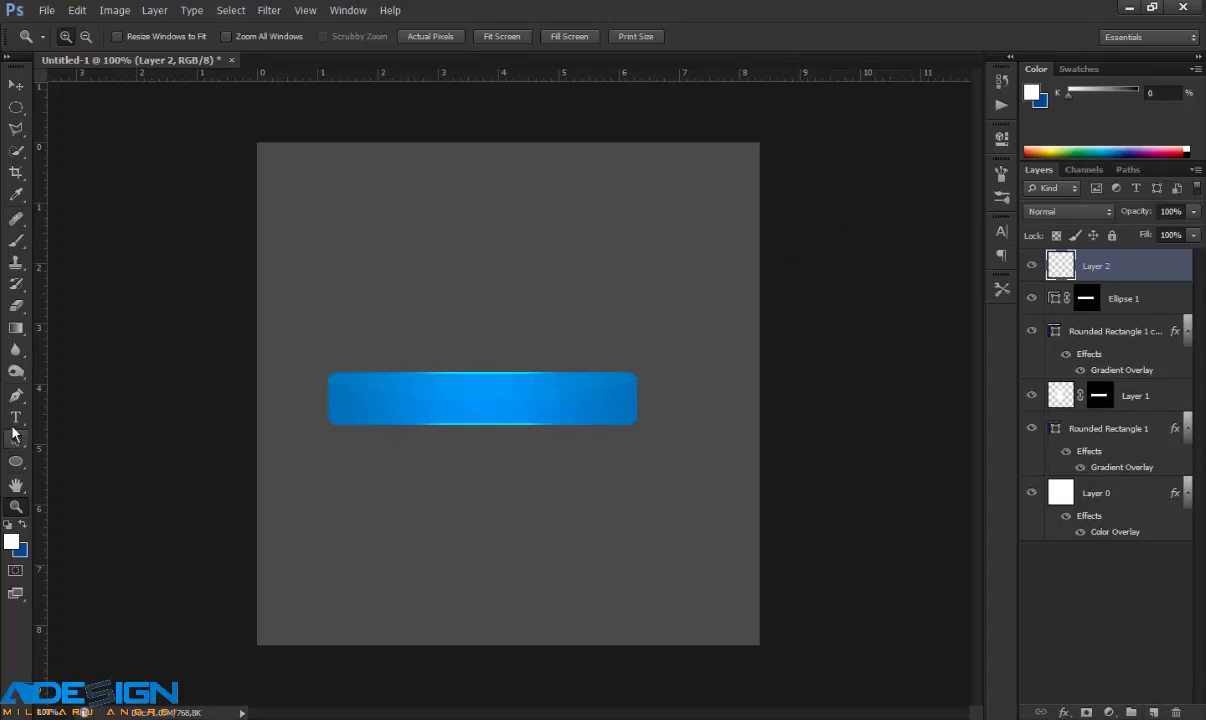
click(16, 417)
click(464, 398)
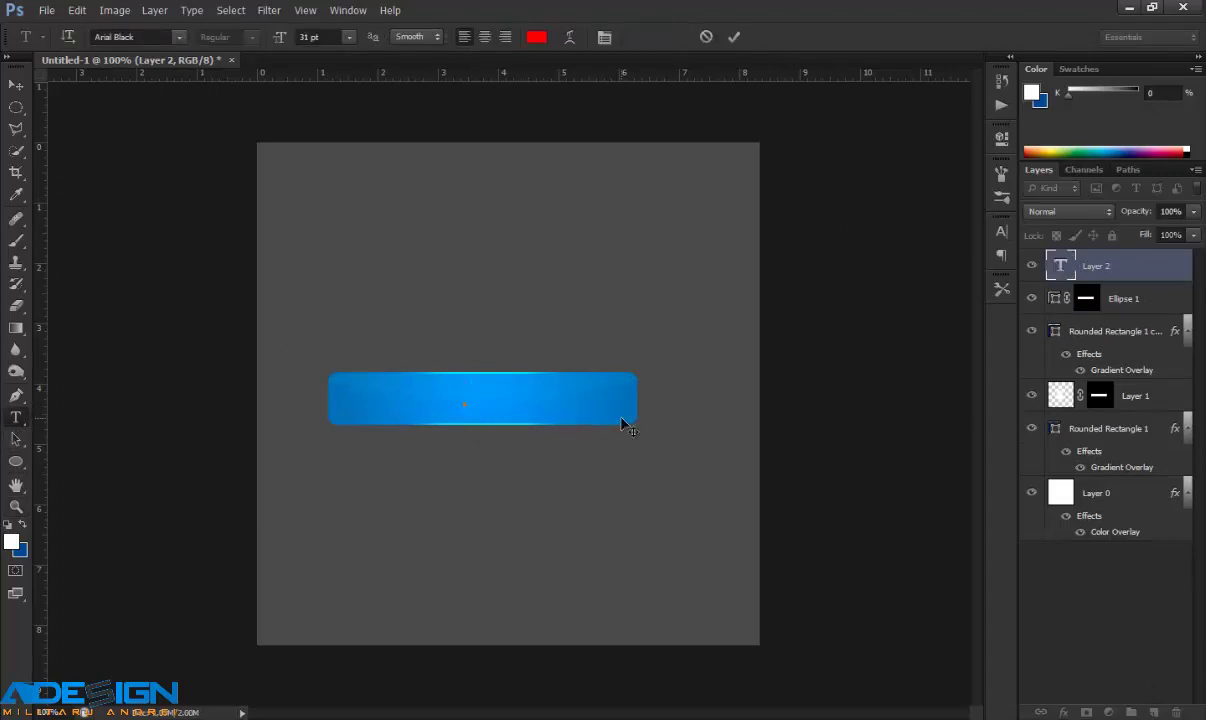
text(DESCARCA)
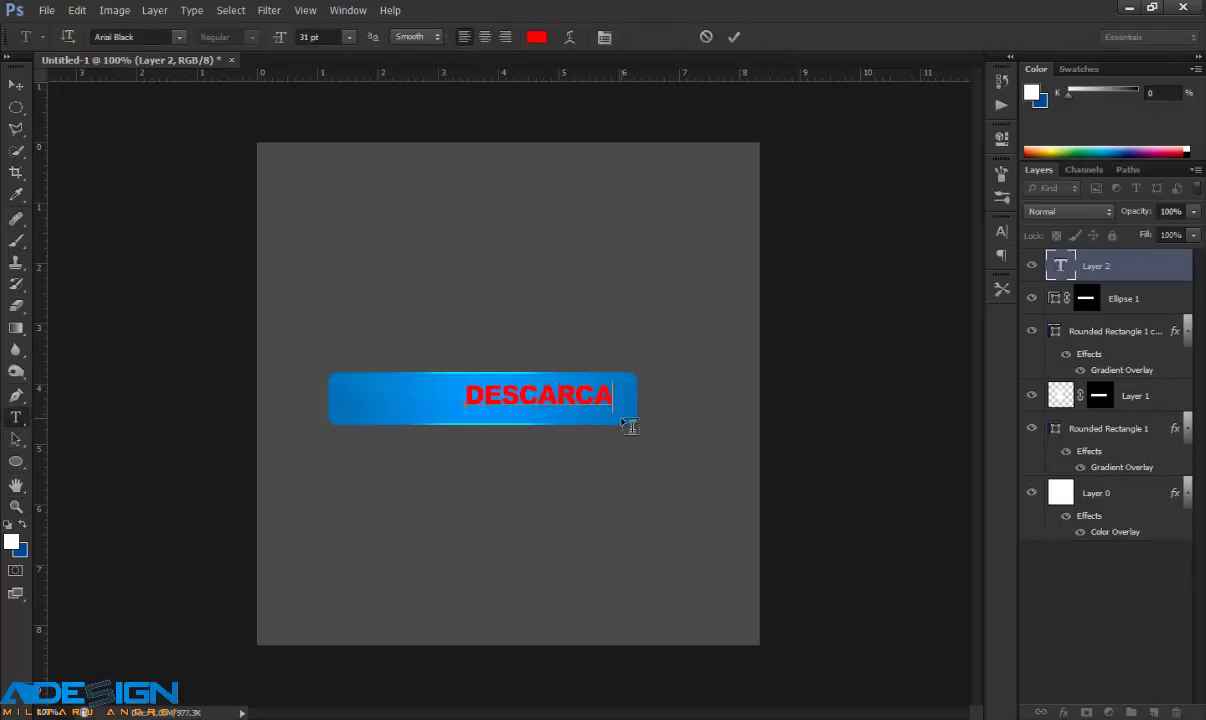
text(MA)
key(ctrl+a)
text(DOWN)
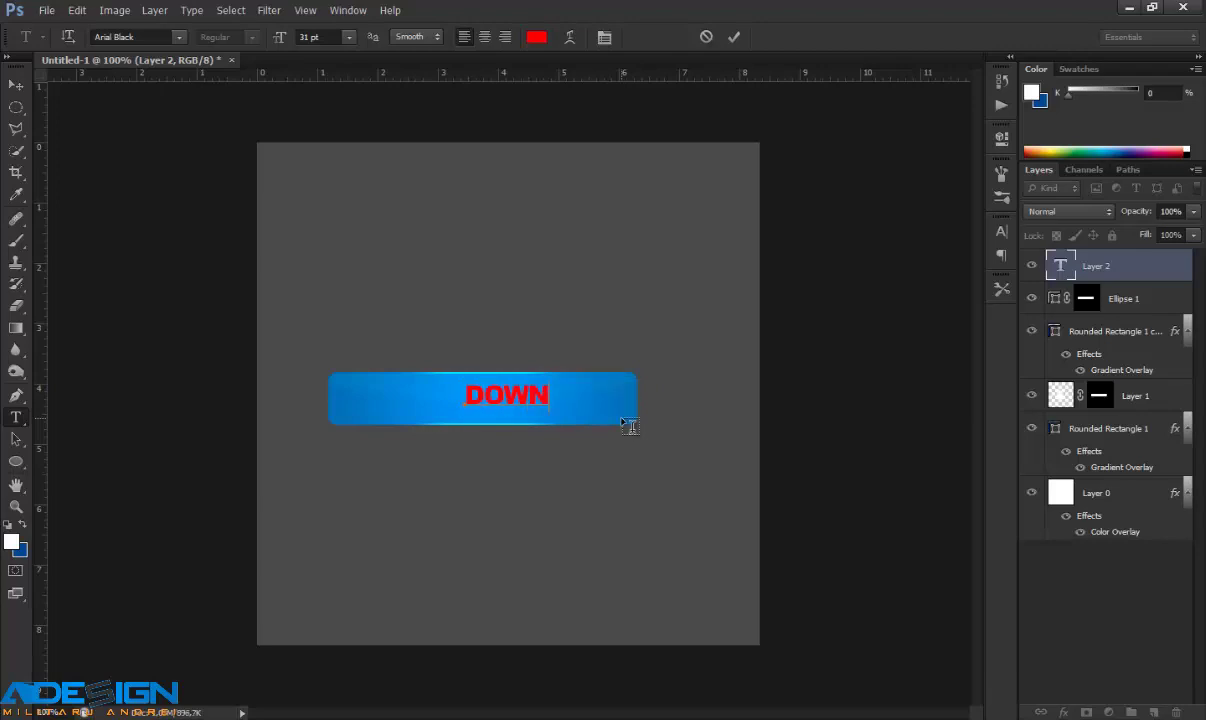
text(LOAD)
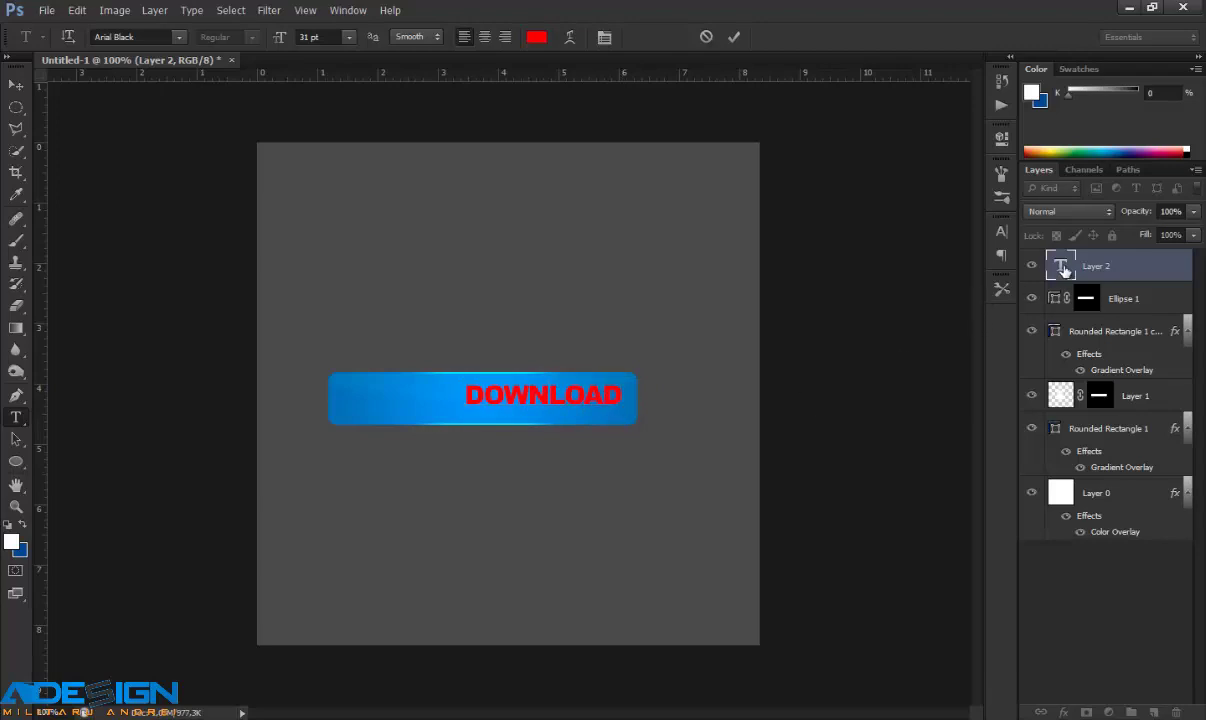
Step: Make the DOWNLOAD text white (ffffff) and drag it toward the bar's left end
double_click(1060, 265)
click(536, 37)
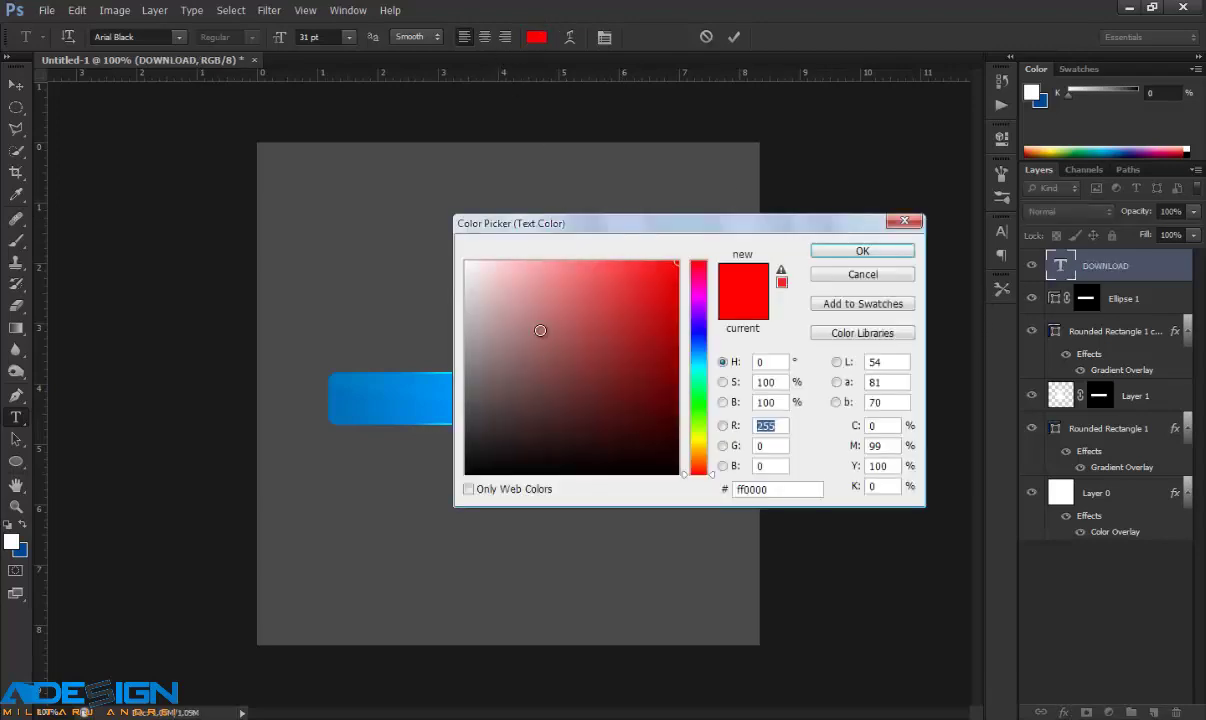
drag(538, 328, 469, 177)
click(862, 252)
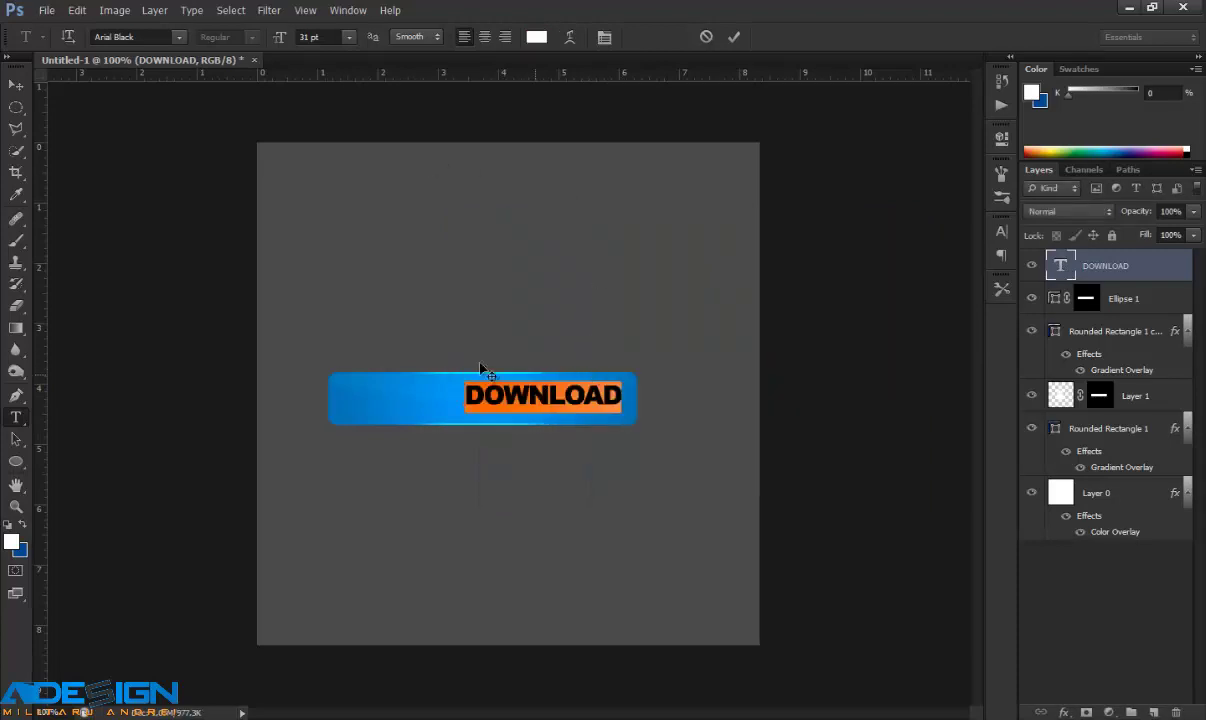
click(15, 85)
drag(510, 395, 397, 400)
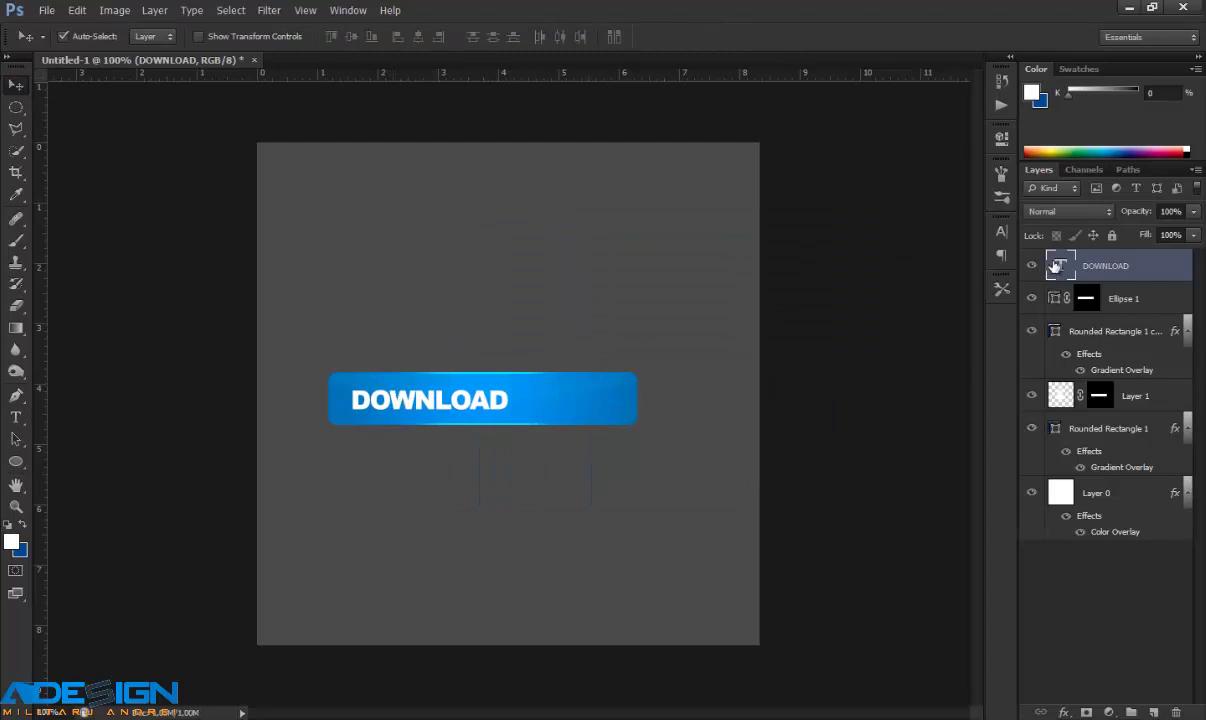
Step: Enlarge the DOWNLOAD text to 40 pt and nudge it further left
double_click(1060, 264)
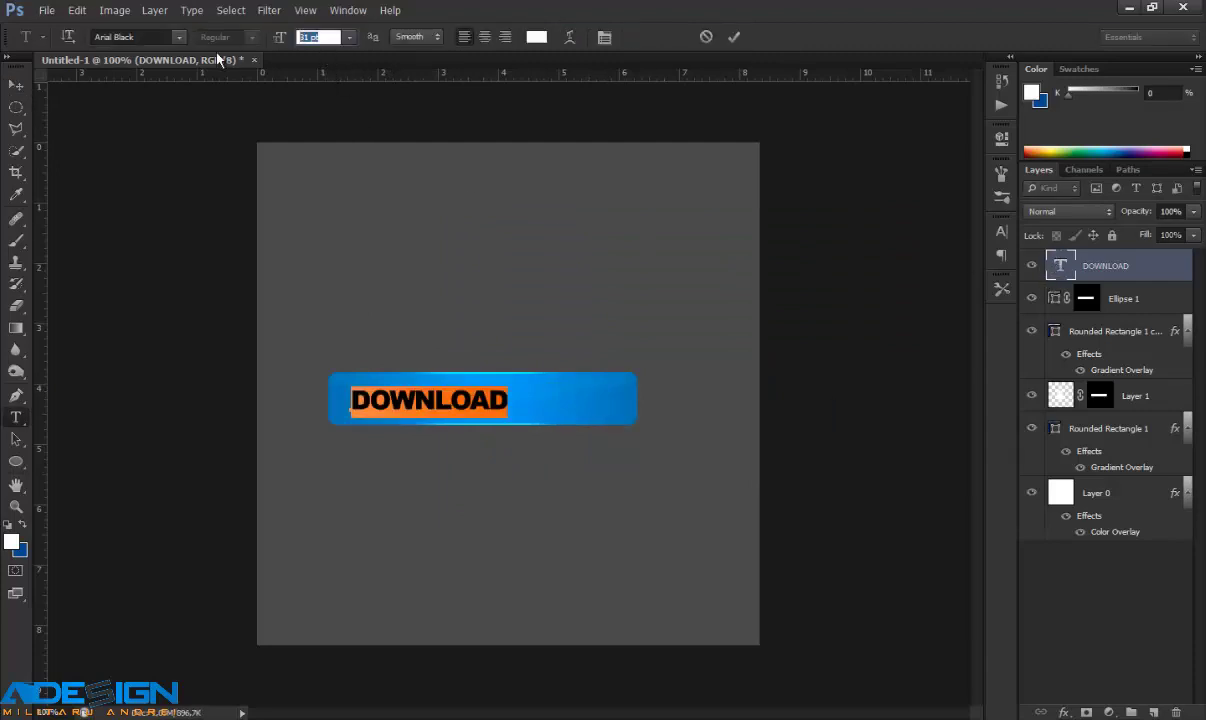
text(40)
key(Return)
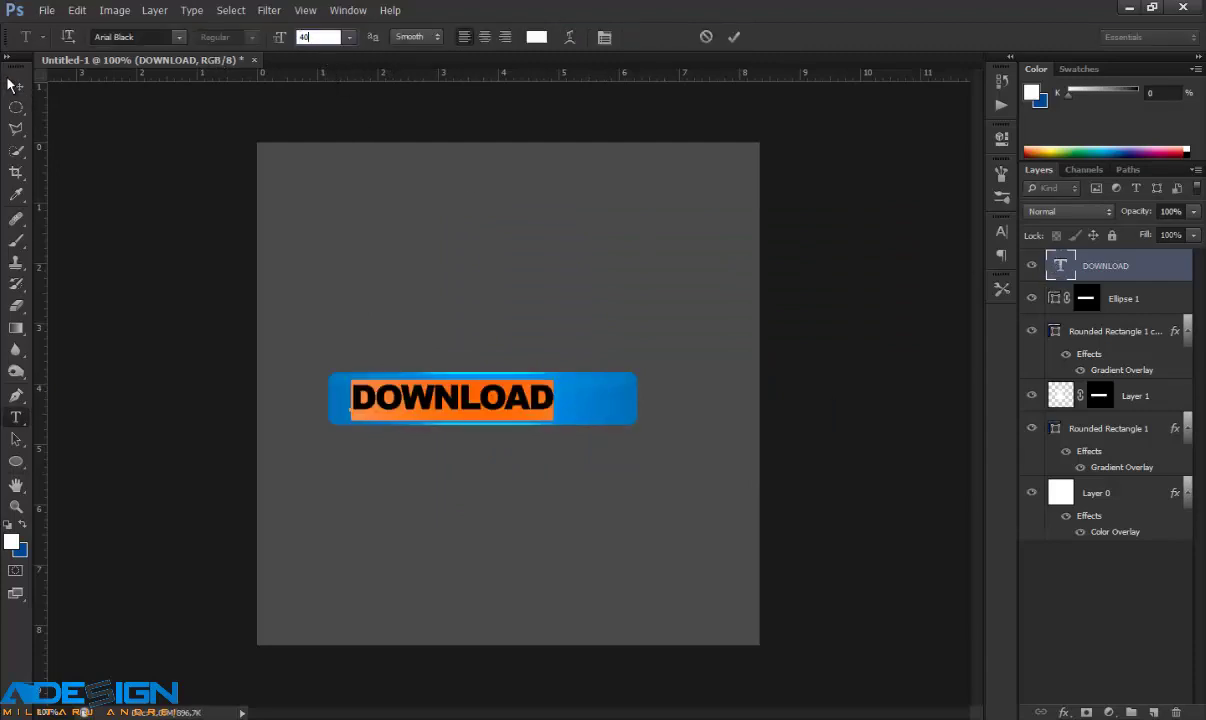
click(12, 86)
key(Left)
key(Left)
key(Left)
key(Left)
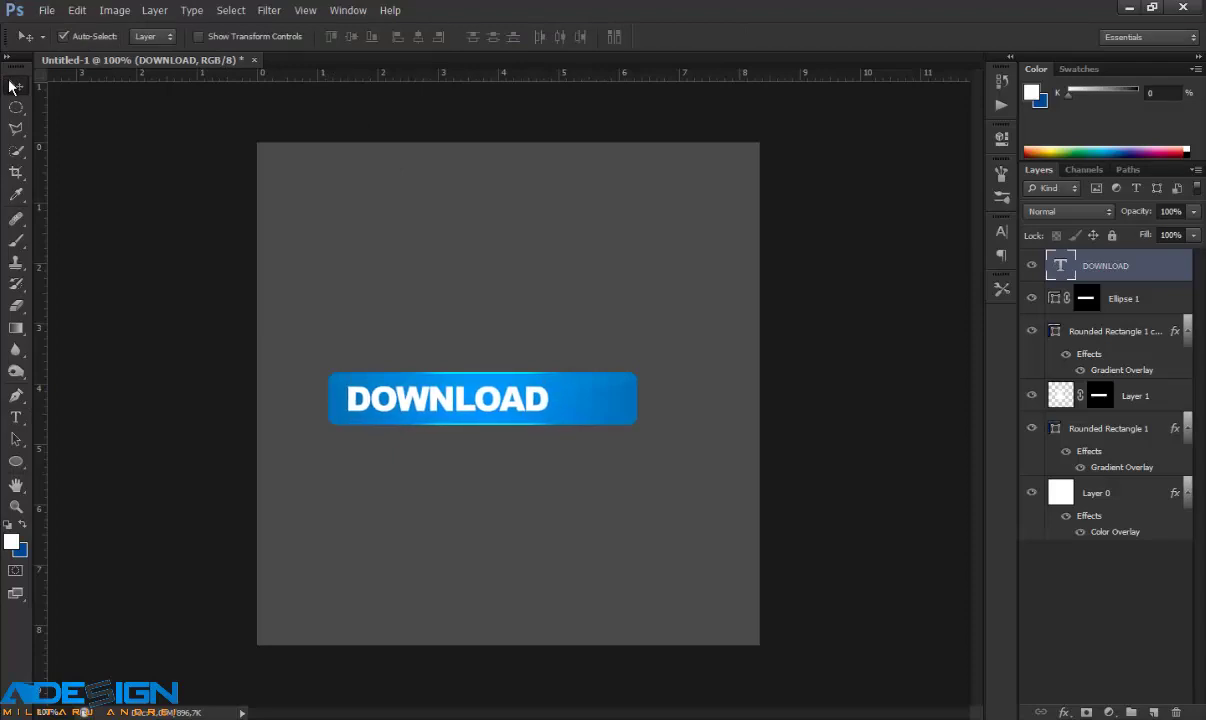
key(Left)
key(Left)
key(Left)
key(Left)
key(Left)
key(Left)
key(Left)
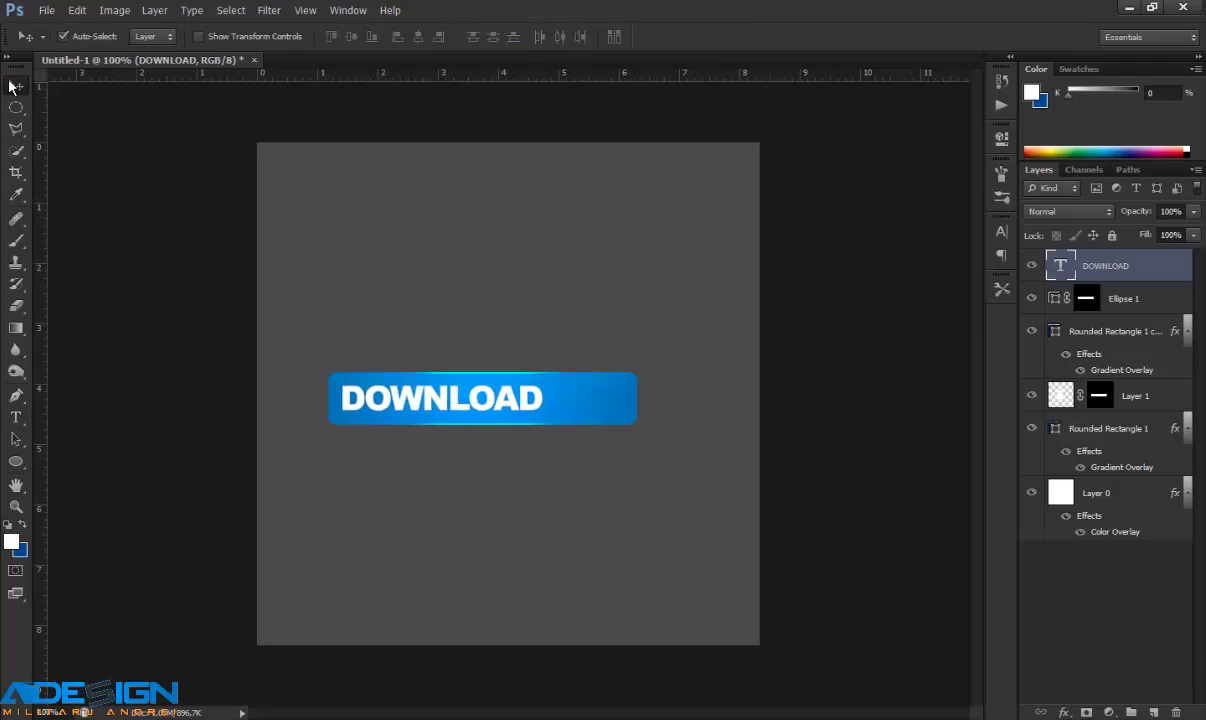
Step: Move the layers from DOWNLOAD through Rounded Rectangle 1 left together, then deselect them
key(Right)
key(Right)
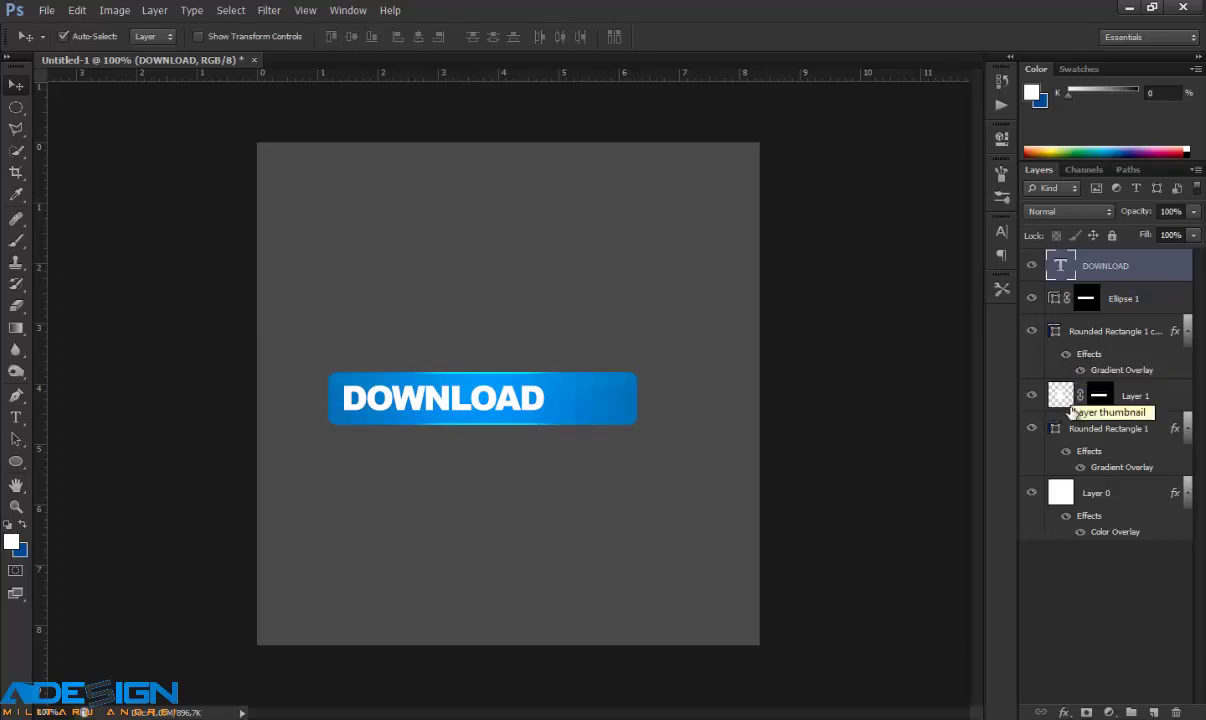
shift+click(1059, 430)
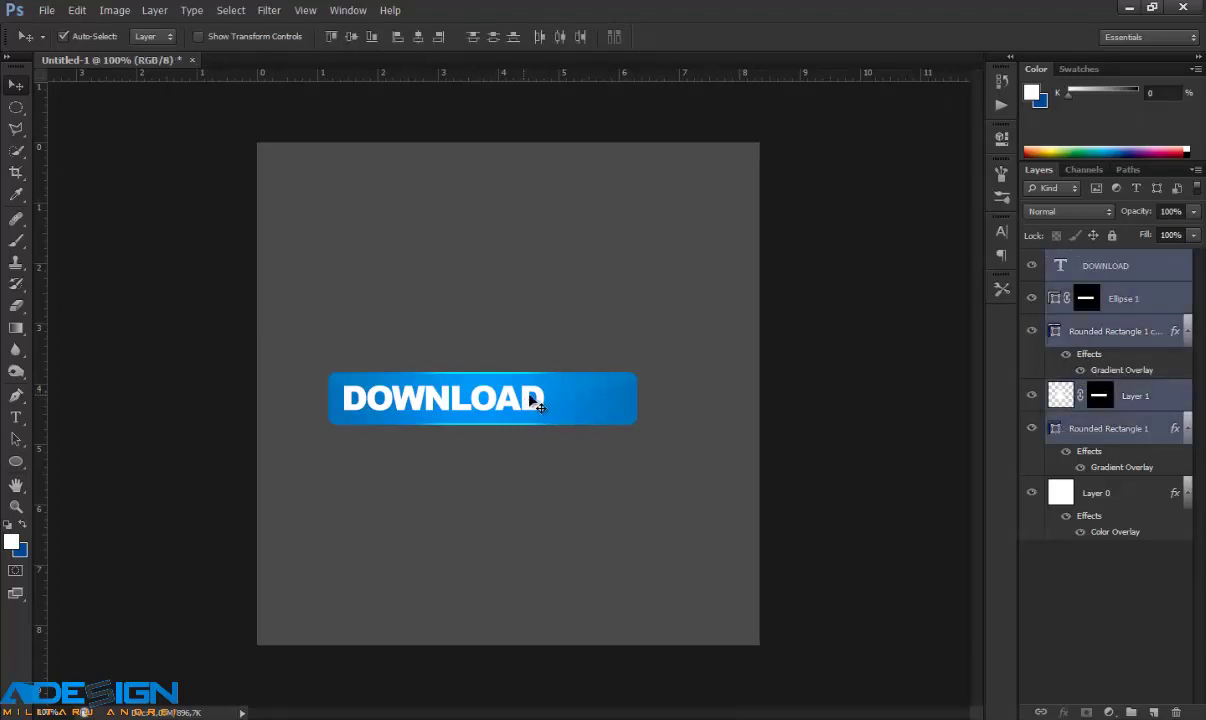
drag(622, 403, 529, 408)
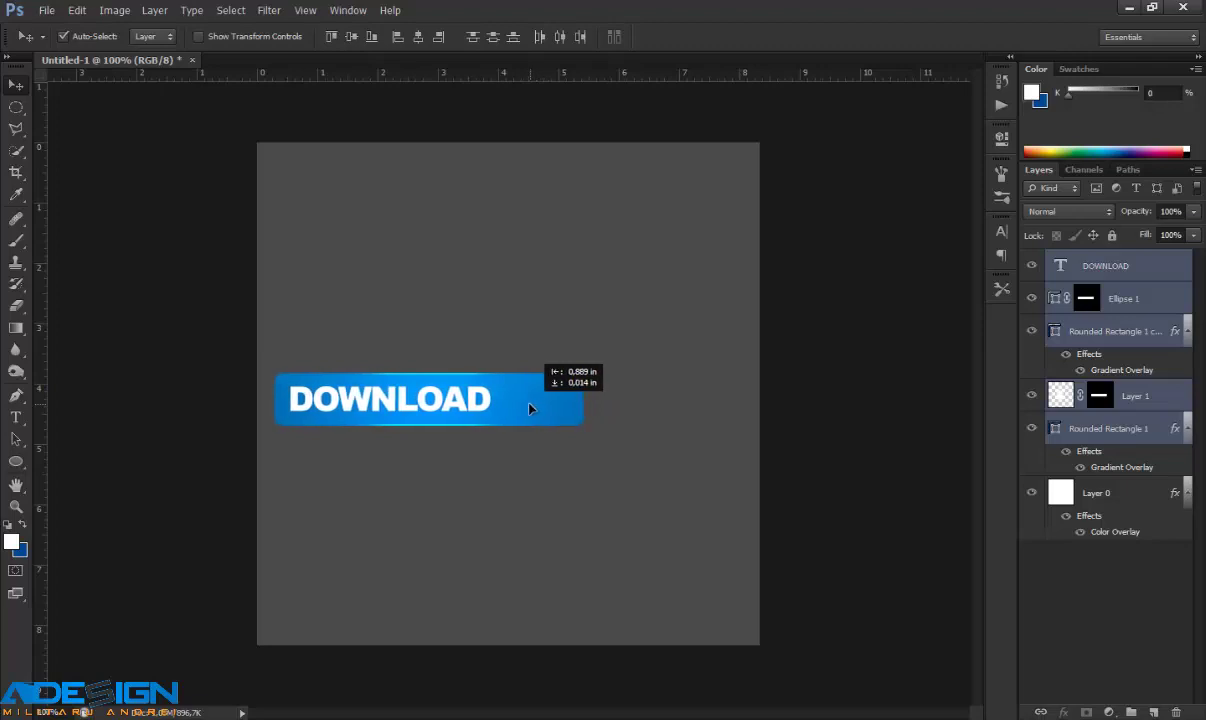
drag(529, 408, 527, 408)
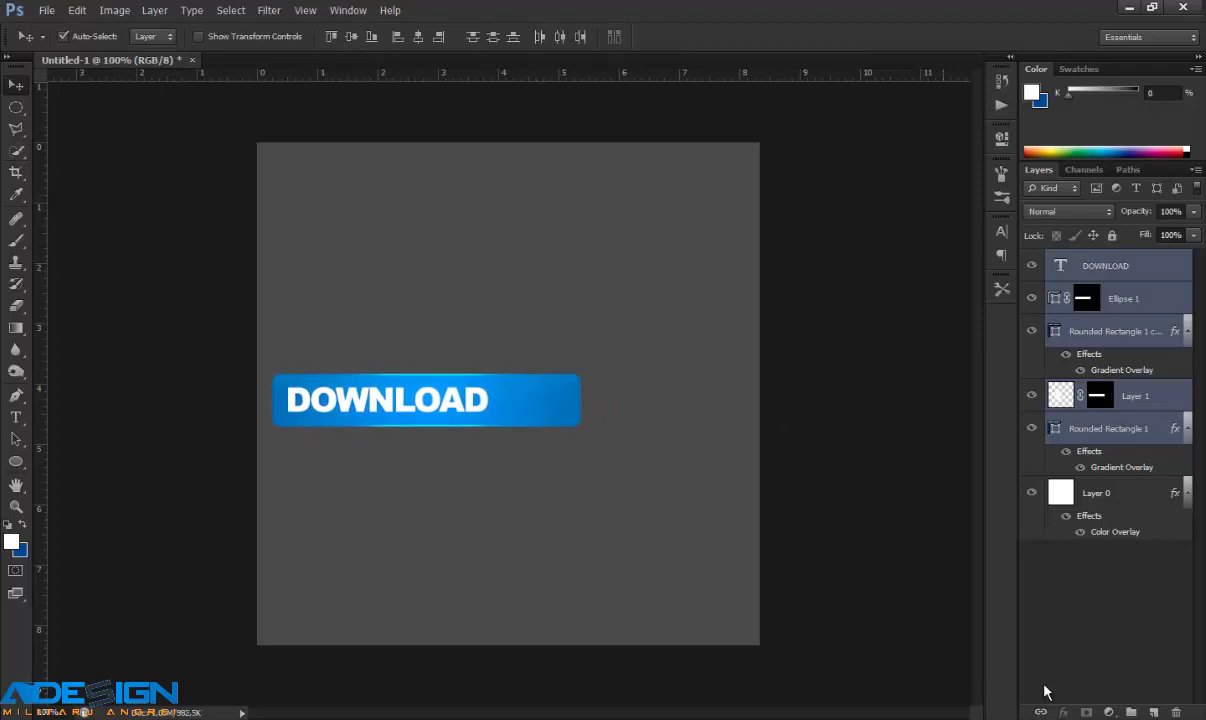
click(1051, 584)
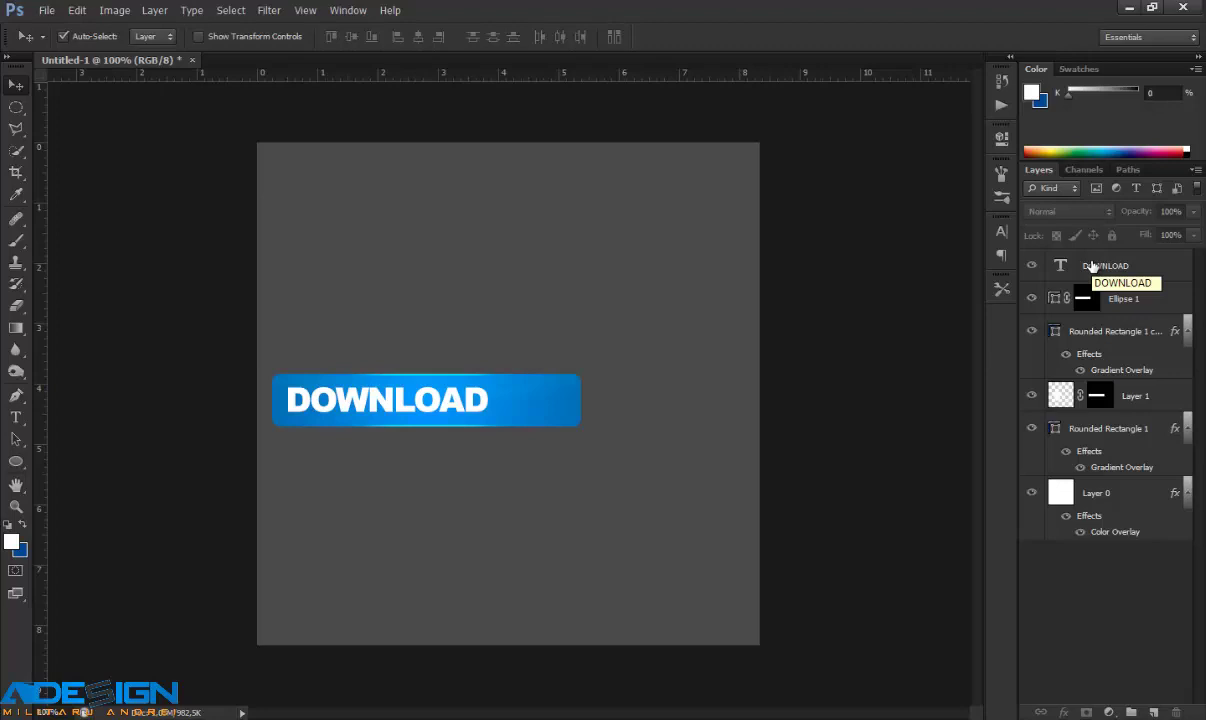
Step: Group layers DOWNLOAD through Rounded Rectangle 1 with Ctrl+G and name the group 'Buton'
click(1091, 264)
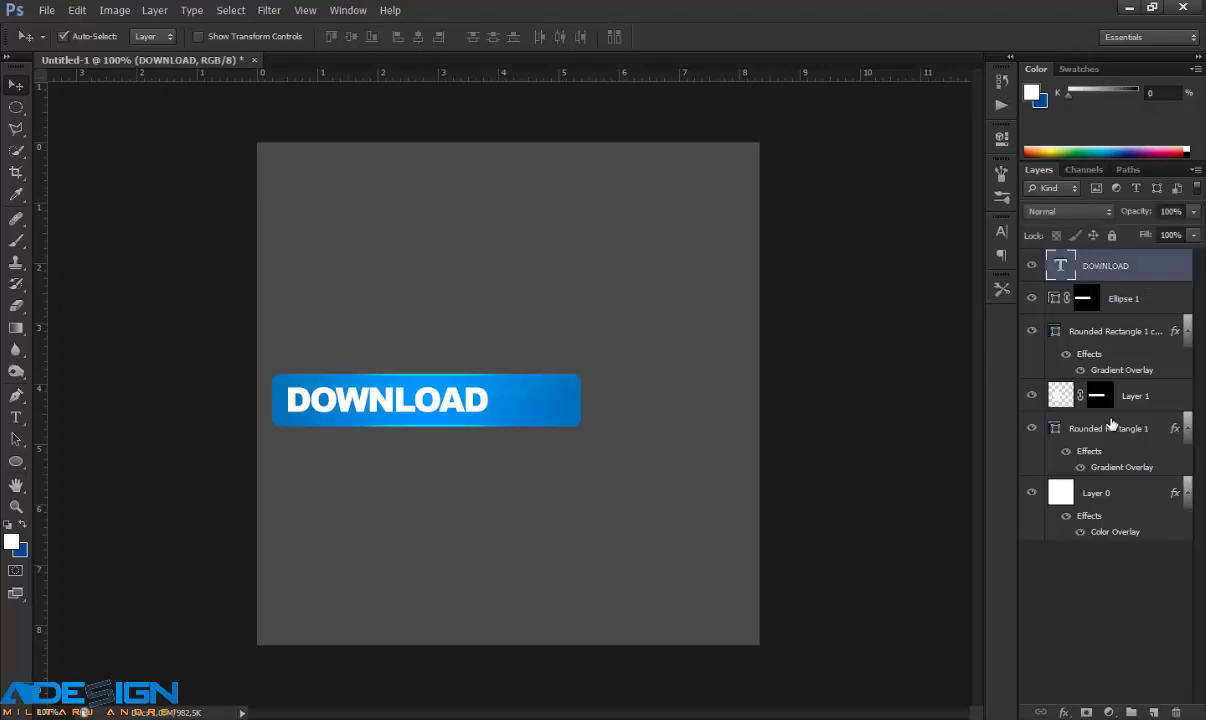
shift+click(1058, 436)
key(ctrl+g)
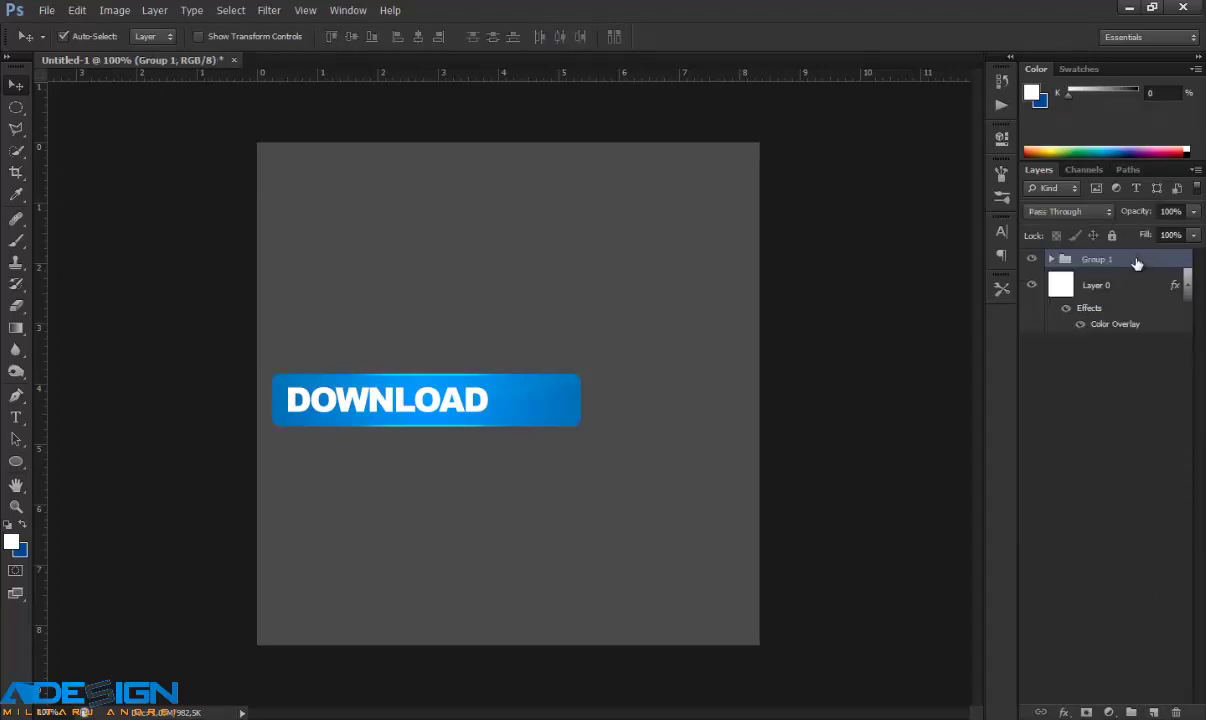
double_click(1136, 262)
click(1035, 216)
double_click(1096, 260)
text(Buton)
click(1051, 418)
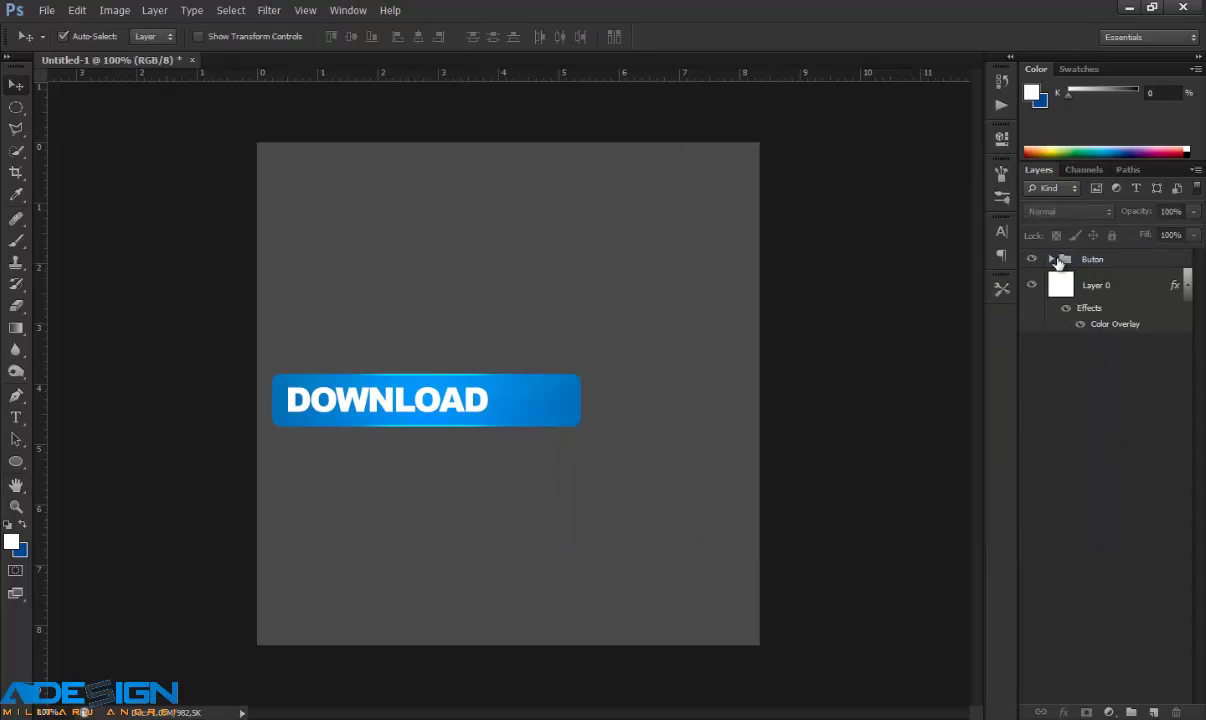
click(1050, 260)
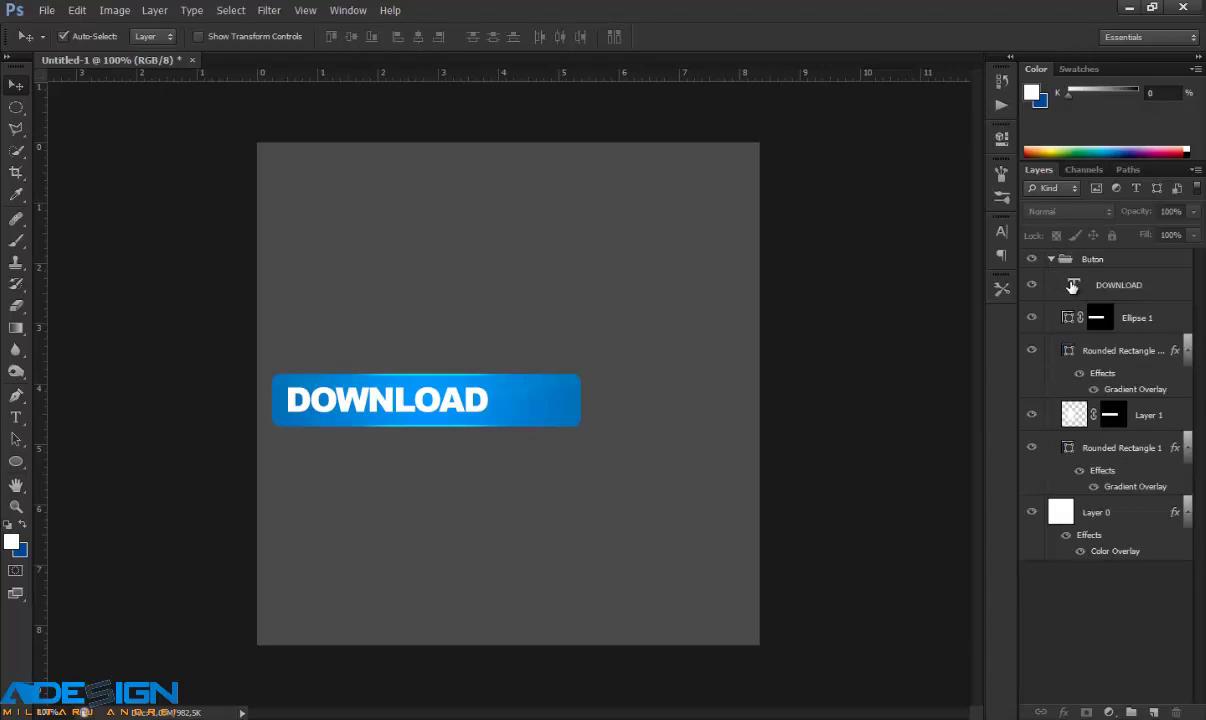
Step: Give the DOWNLOAD layer a Drop Shadow with size 0, distance 1 px and 20% opacity
click(1072, 287)
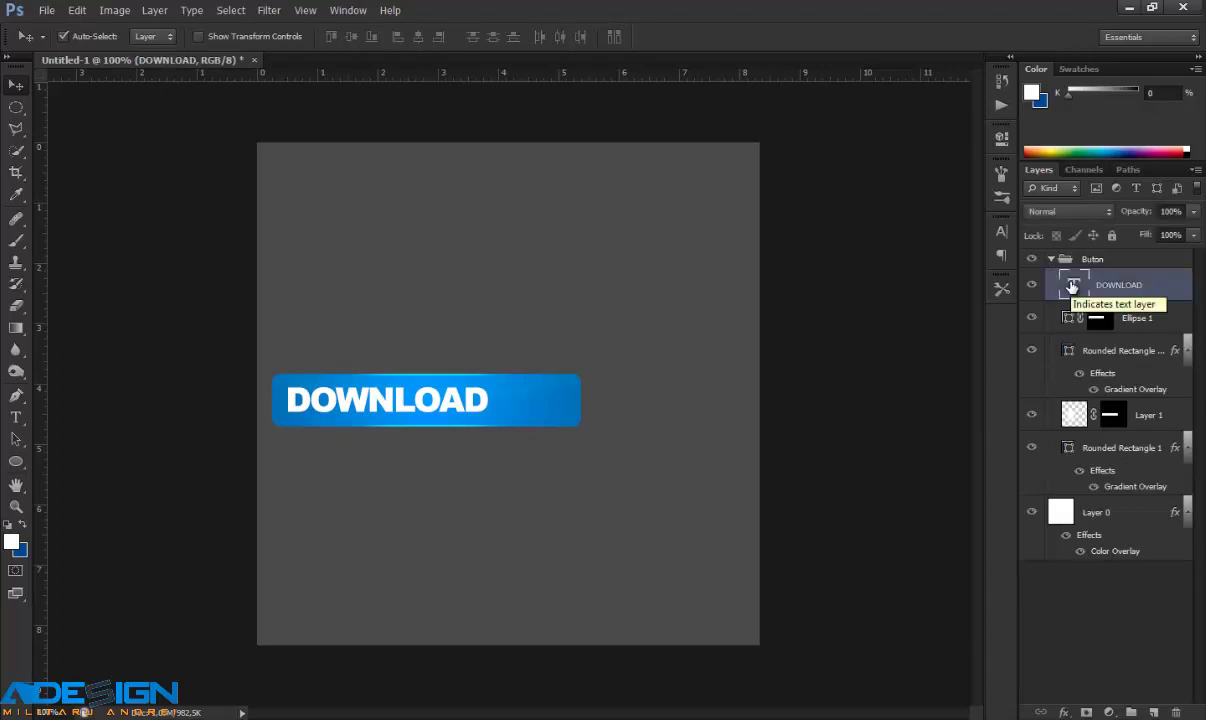
right_click(1072, 287)
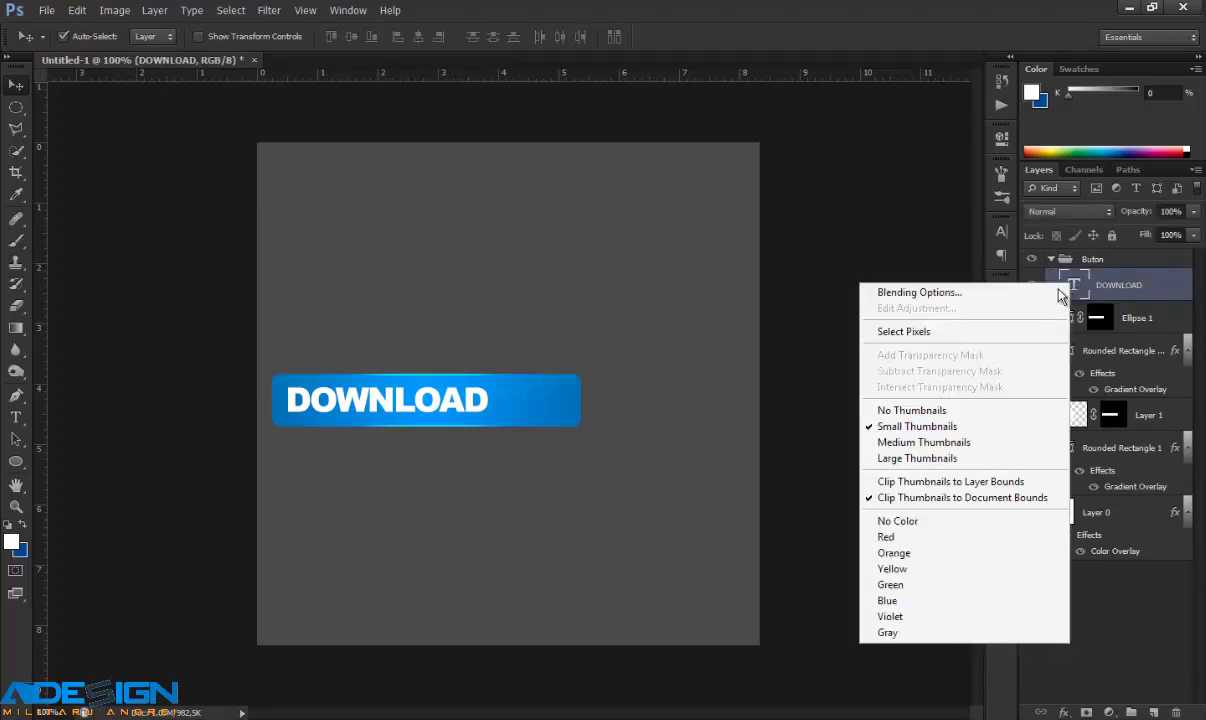
click(1057, 291)
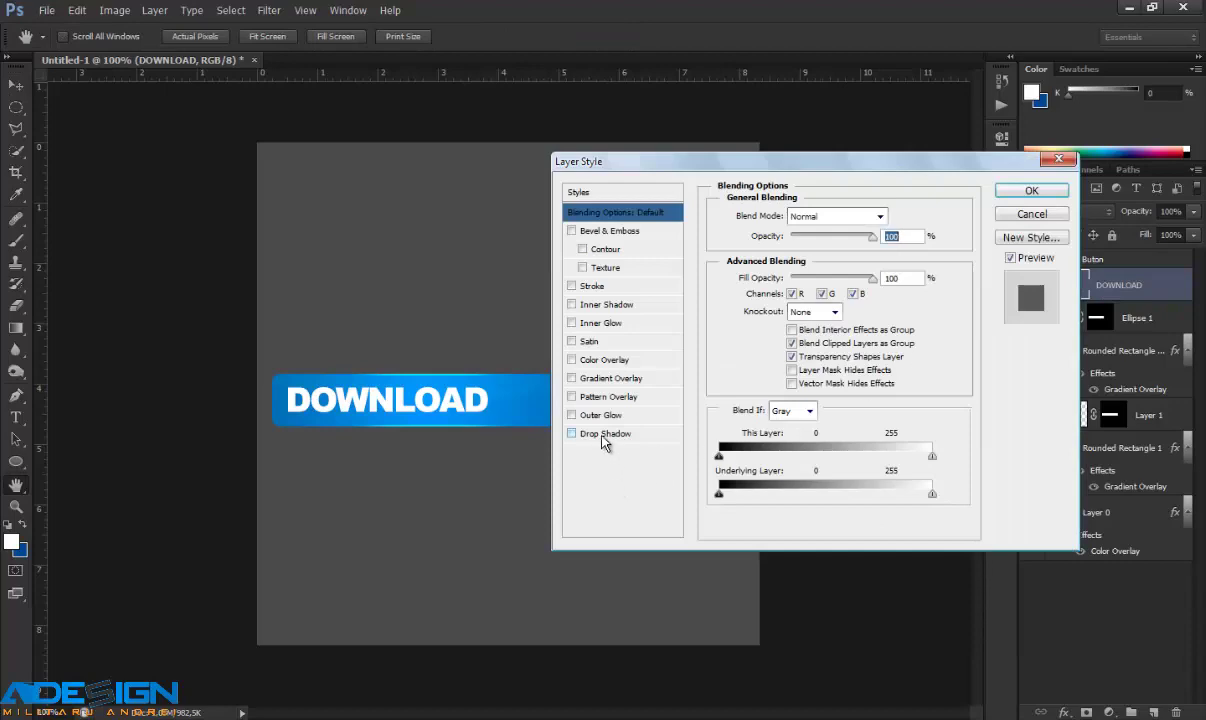
click(604, 434)
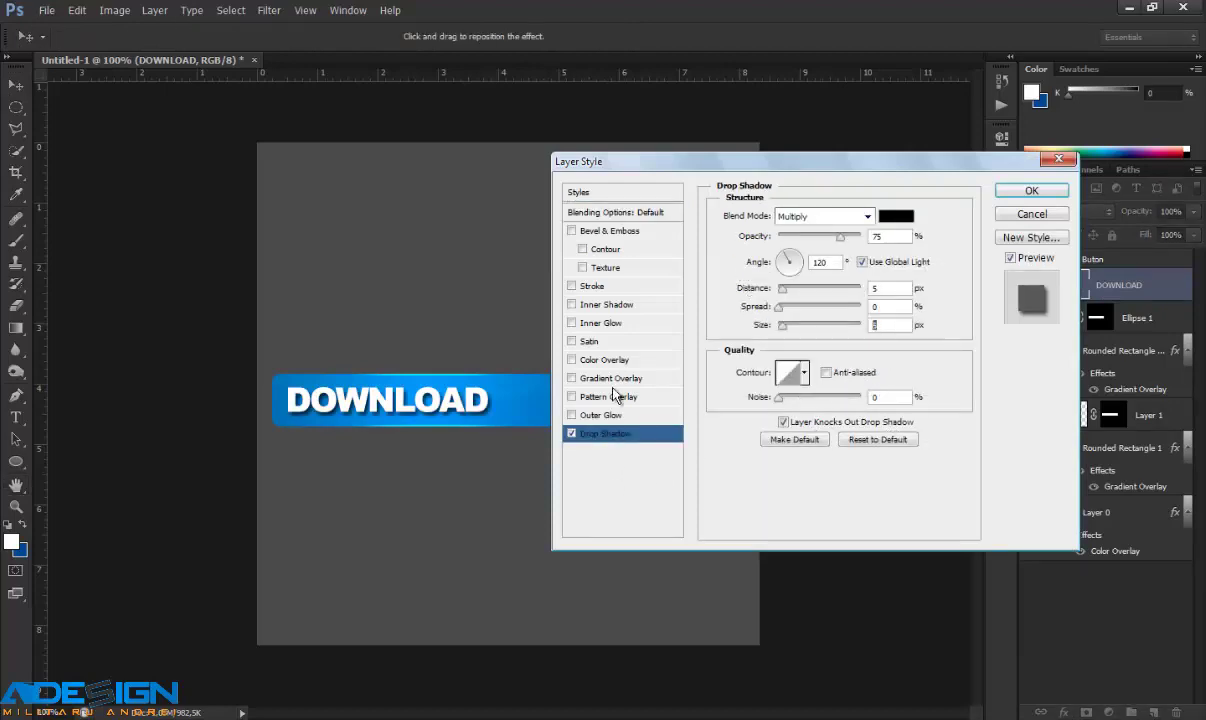
text(0)
double_click(890, 287)
text(1)
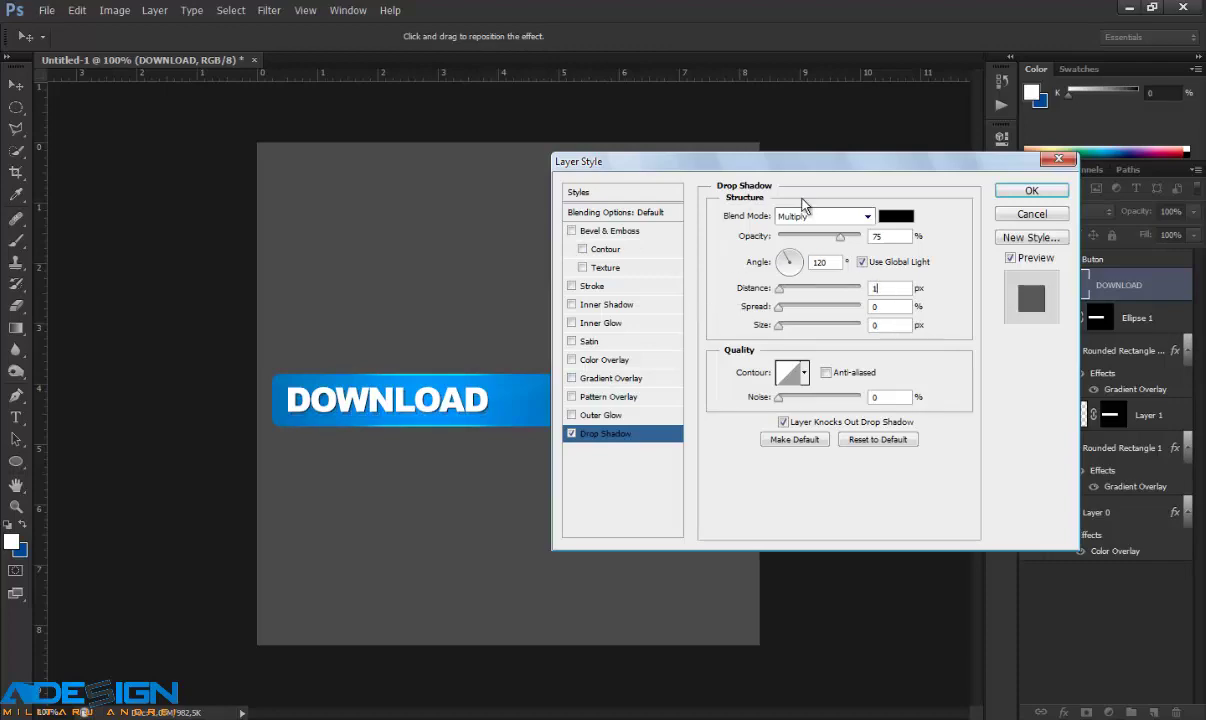
double_click(875, 236)
text(20)
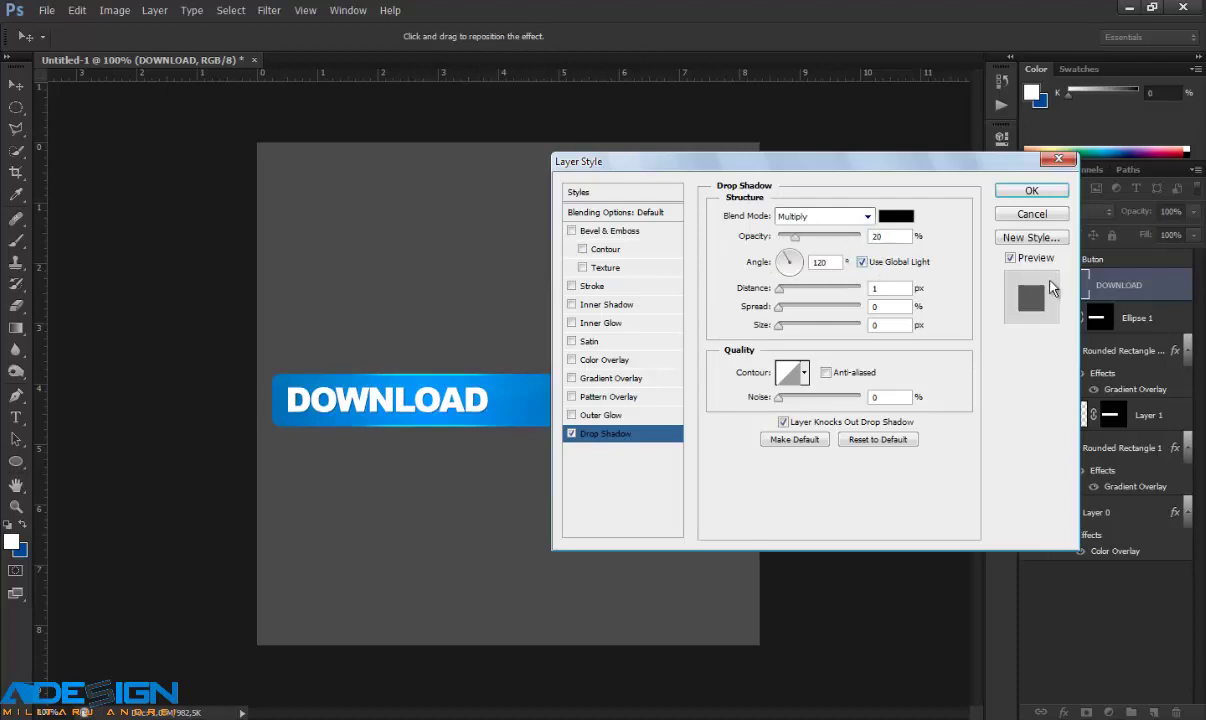
click(572, 436)
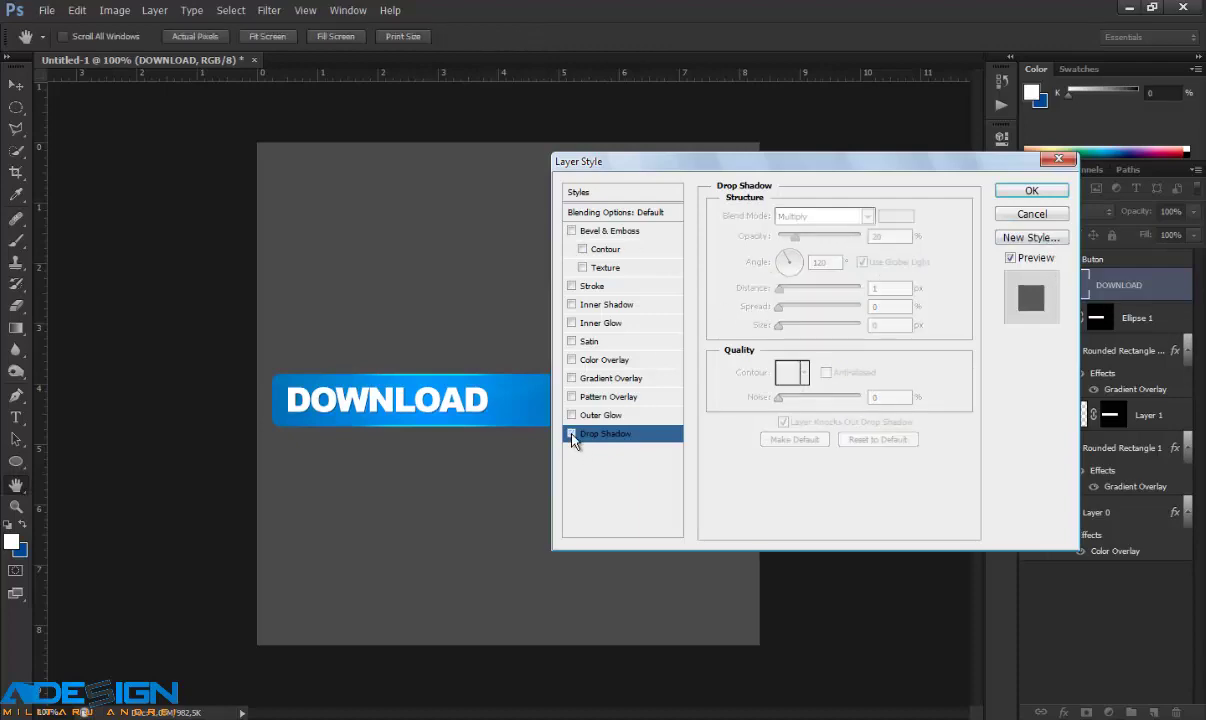
click(572, 436)
click(572, 436)
click(572, 434)
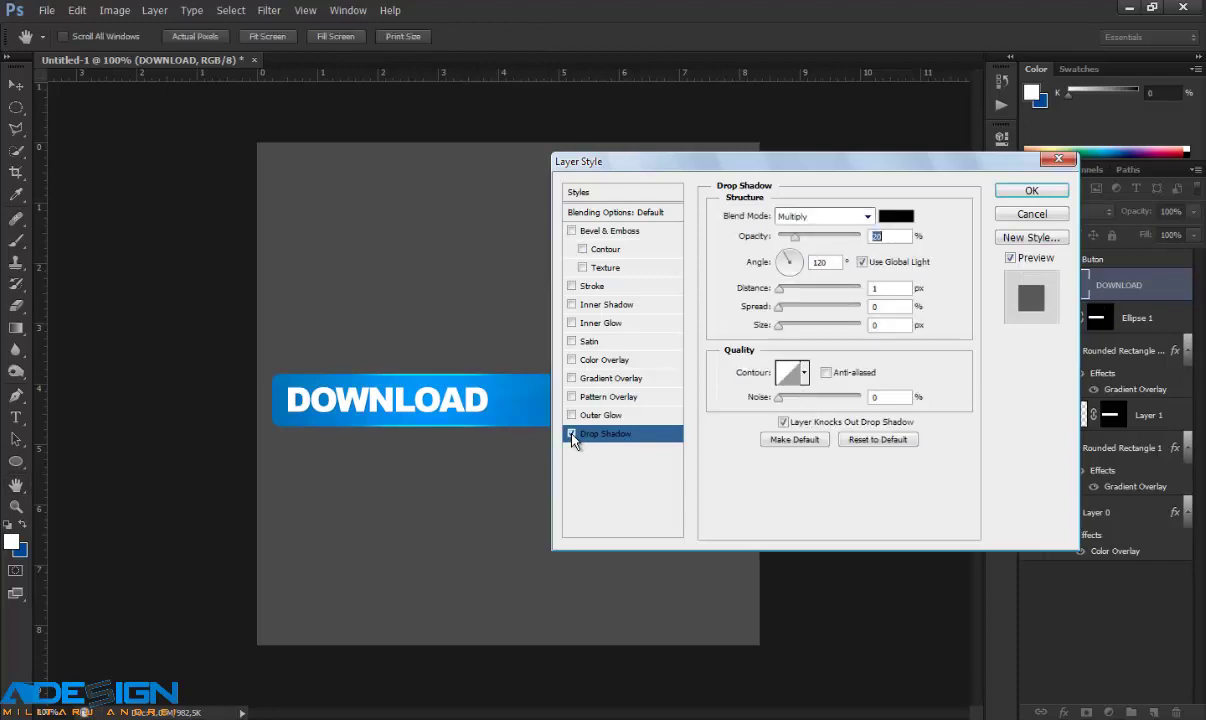
click(1031, 191)
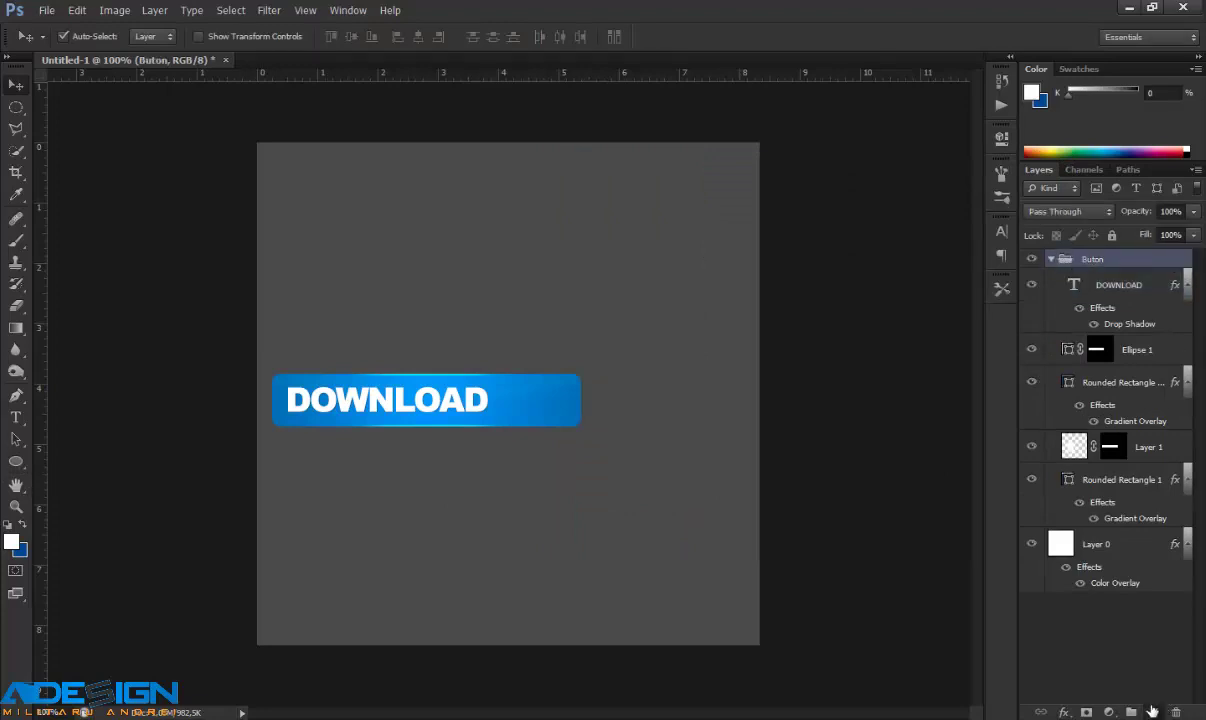
Step: Add a layer above the Buton group and draw a white circle near the bar's right end
click(1153, 712)
drag(1081, 277, 1096, 280)
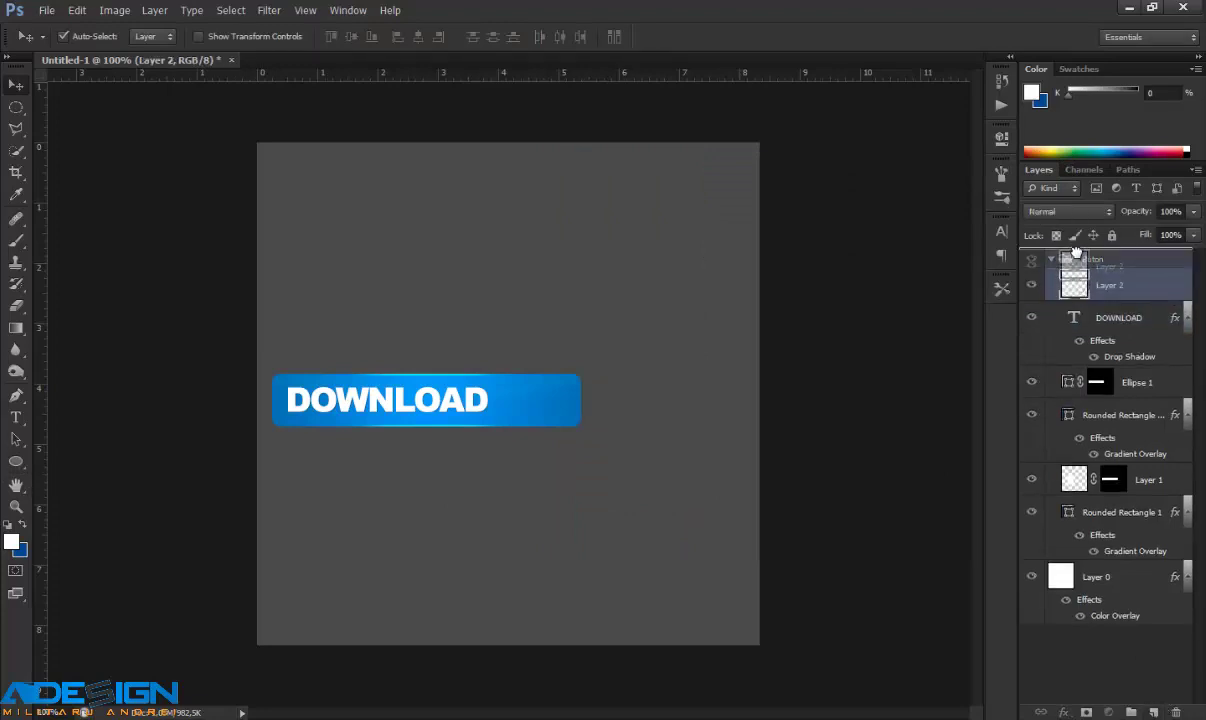
click(1051, 292)
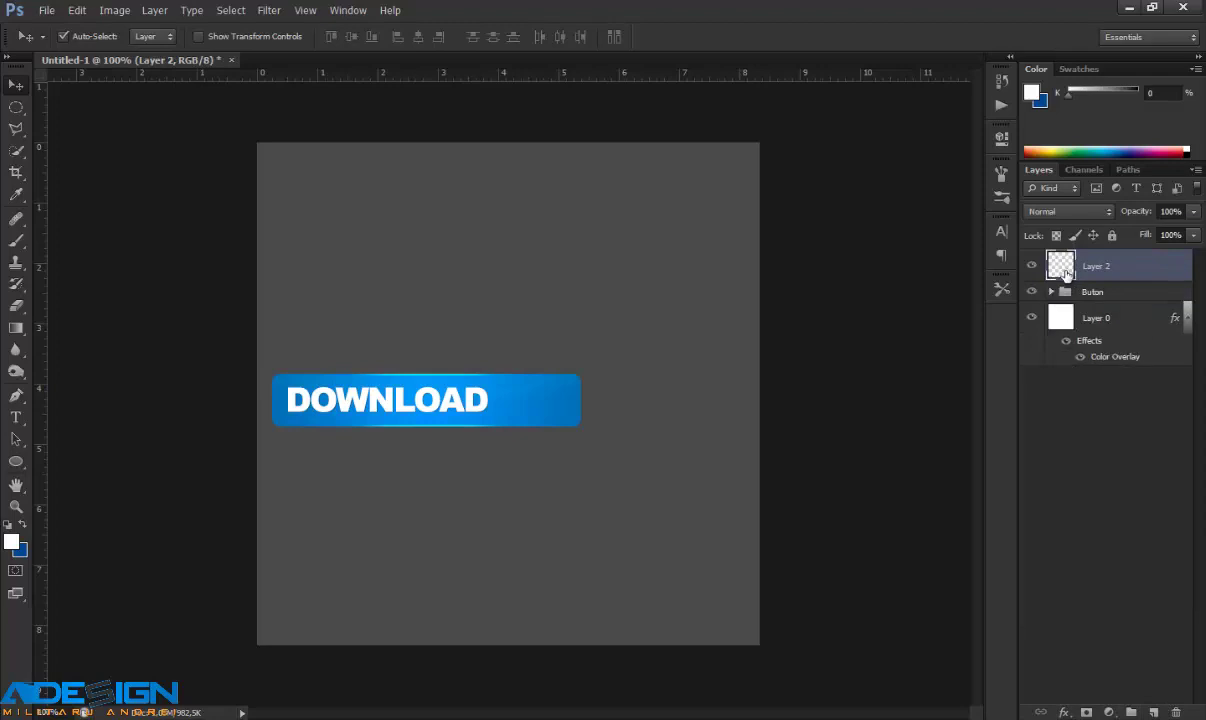
click(20, 461)
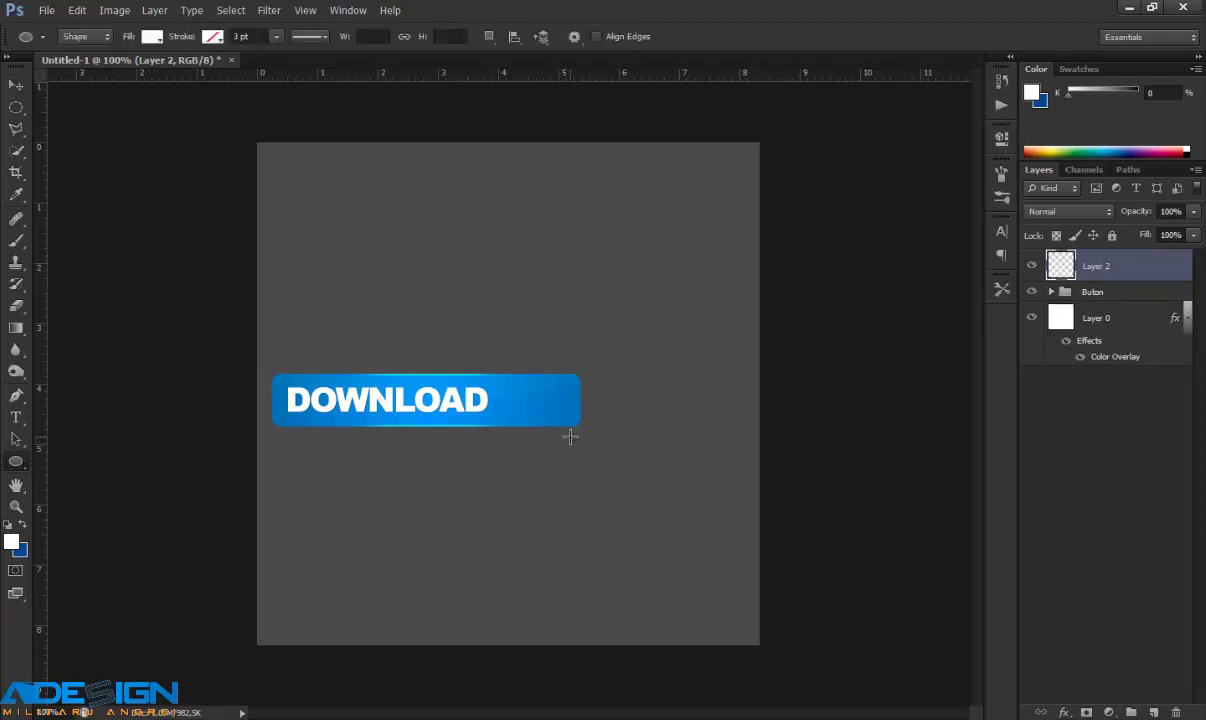
drag(560, 439, 670, 361)
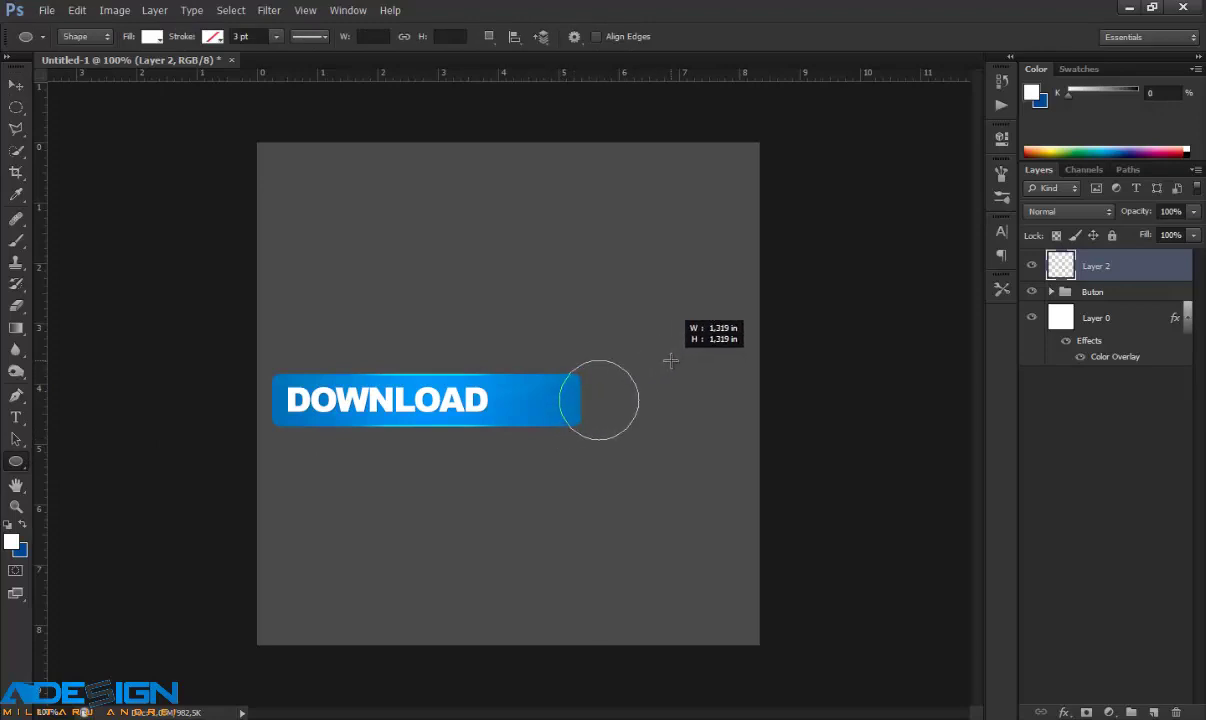
drag(670, 361, 667, 358)
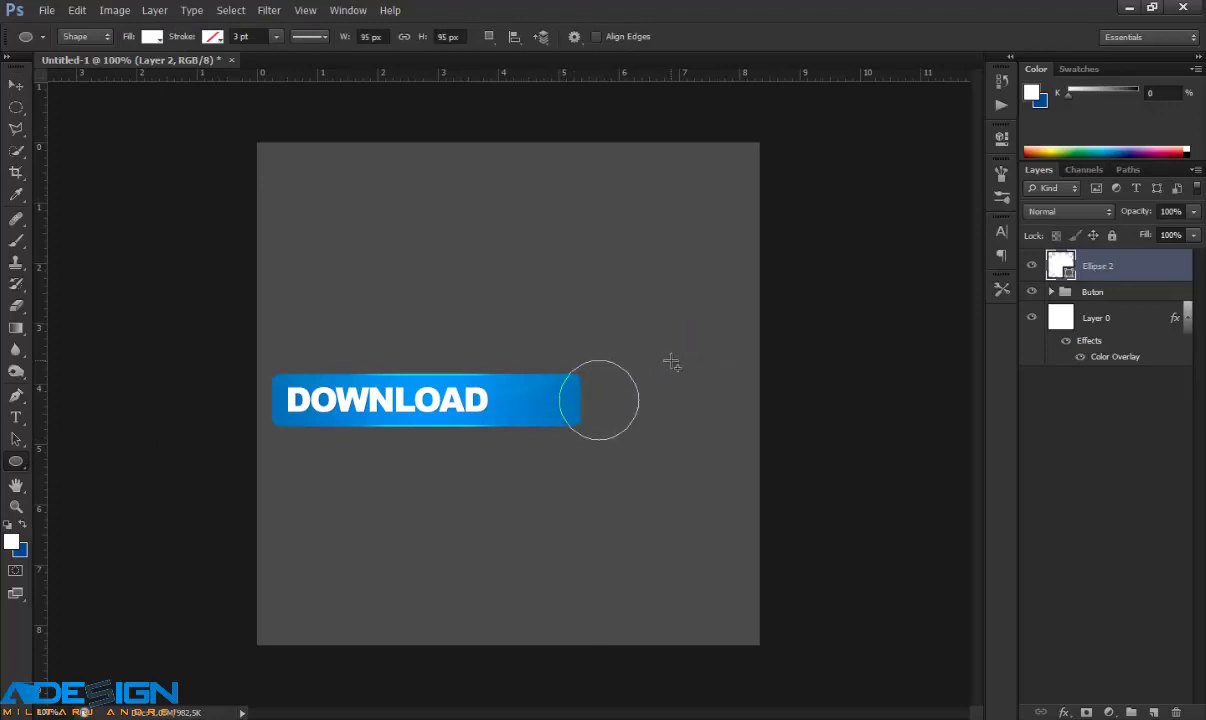
Step: Nudge the white circle left so it overlaps the bar's right end
click(14, 88)
key(shift+Left)
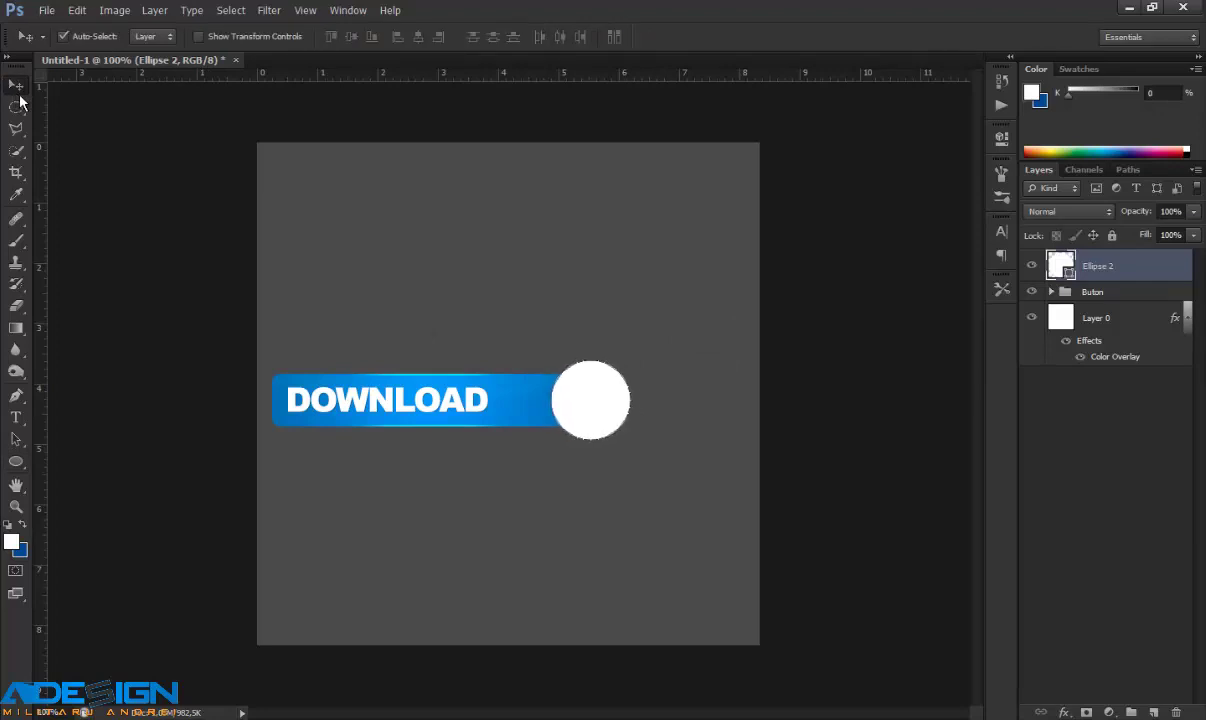
key(shift+Left)
key(shift+Right)
key(Left)
key(Left)
key(Left)
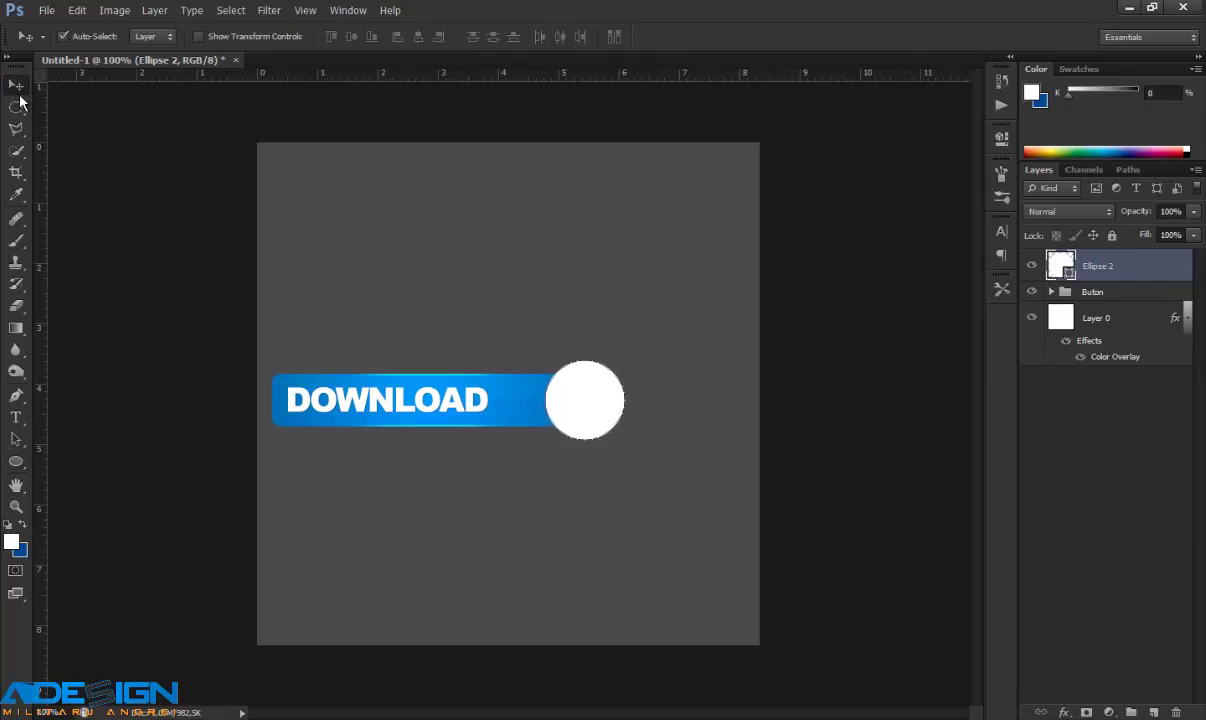
key(Left)
key(Left)
key(Left)
key(Left)
key(Left)
key(Left)
key(Left)
key(Left)
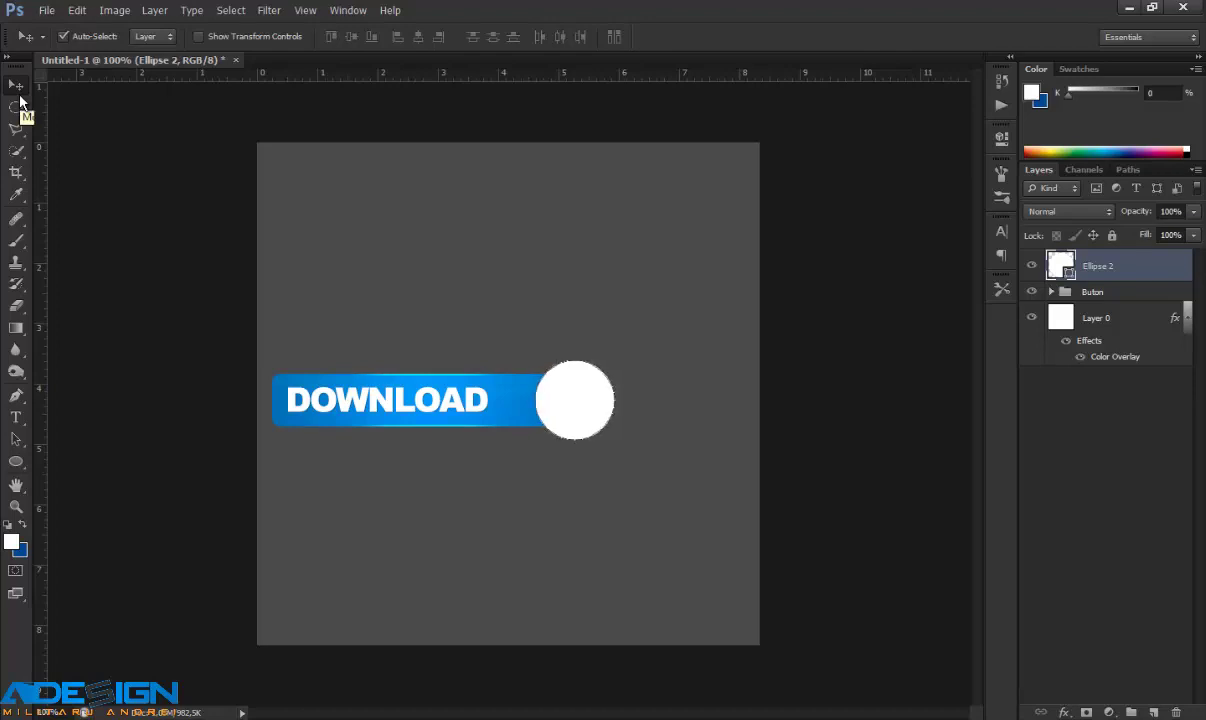
key(Left)
key(Left)
key(Left)
key(Left)
key(Left)
key(Left)
key(Left)
key(Left)
key(Left)
key(Left)
key(Left)
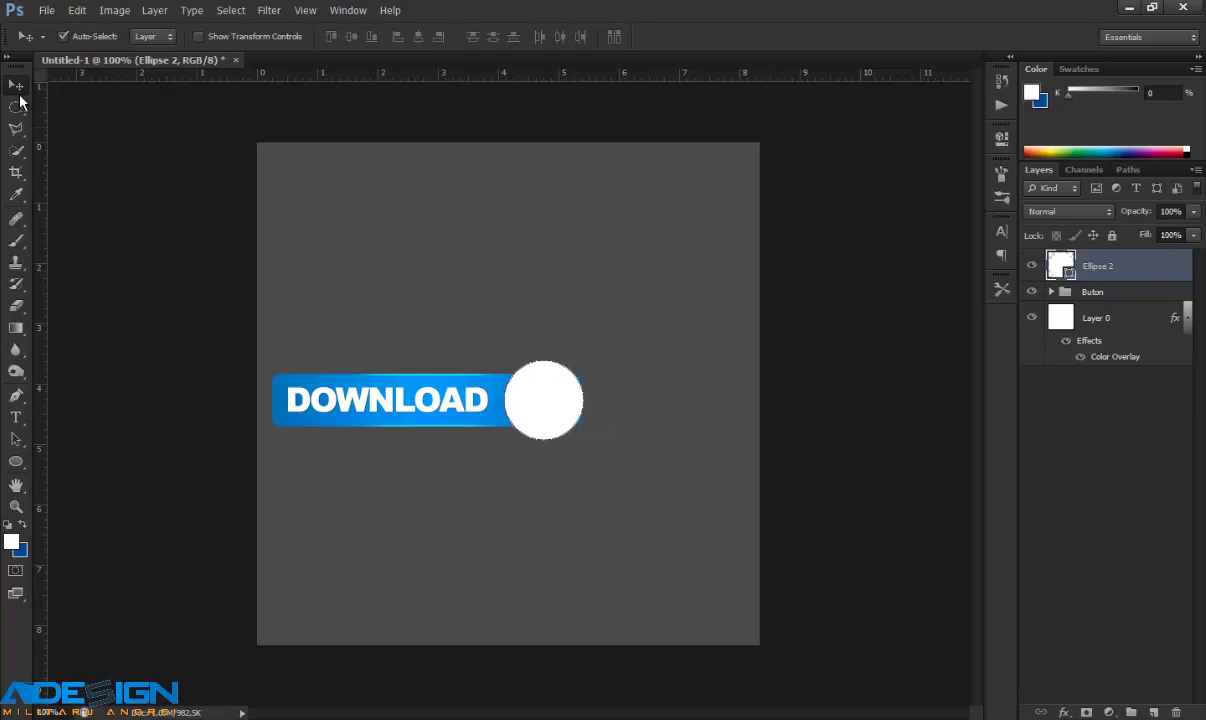
key(Left)
key(Right)
key(Right)
key(Right)
key(Right)
key(Right)
key(Right)
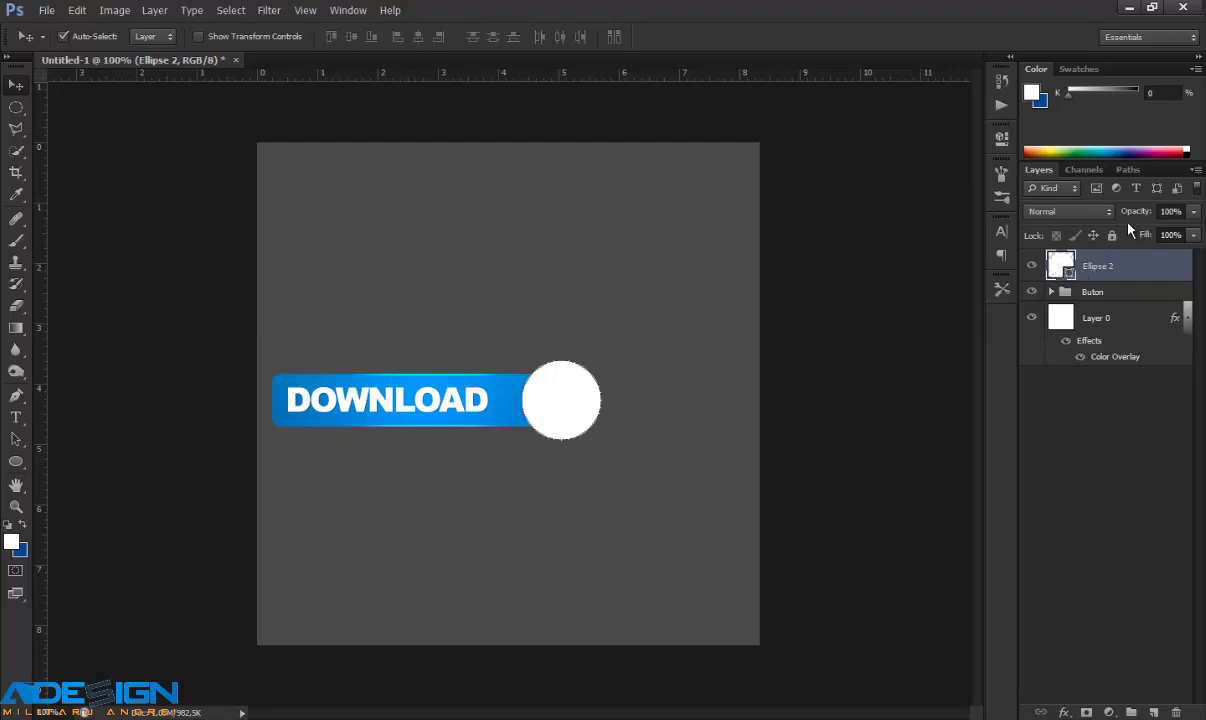
key(ctrl+t)
Step: Enlarge the circle slightly, then duplicate it, shrink the copy to 94.39%, and hide it
drag(602, 358, 606, 354)
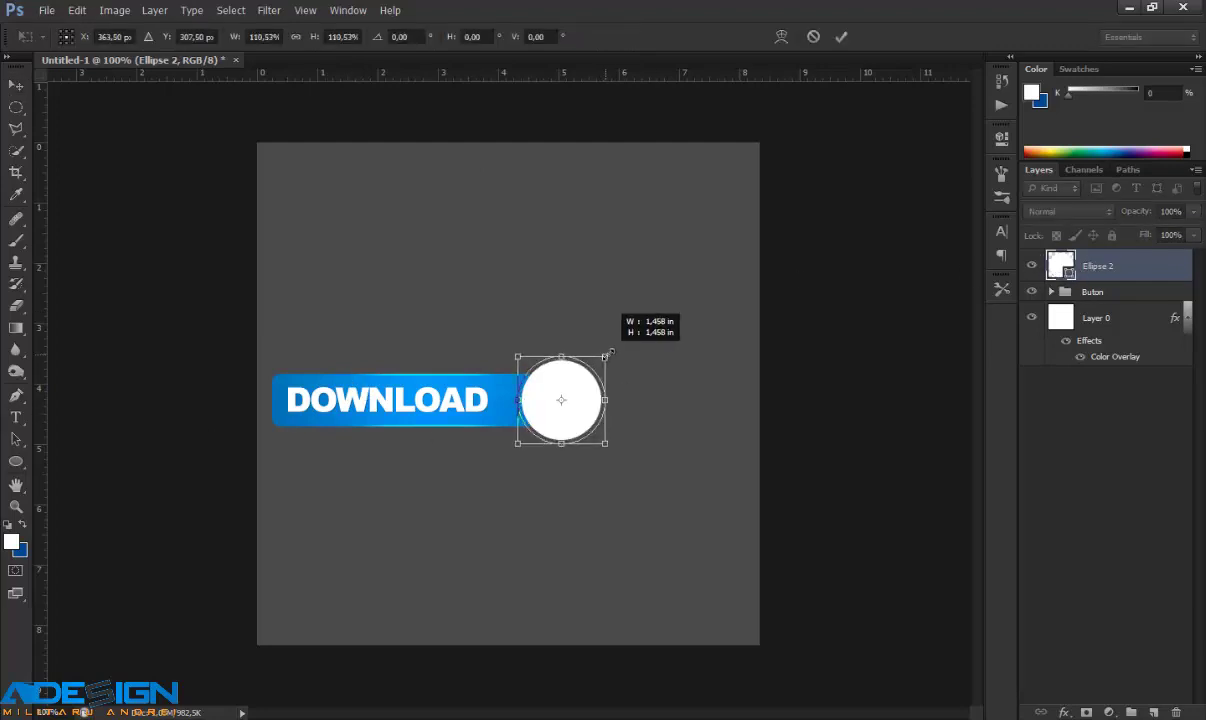
key(Return)
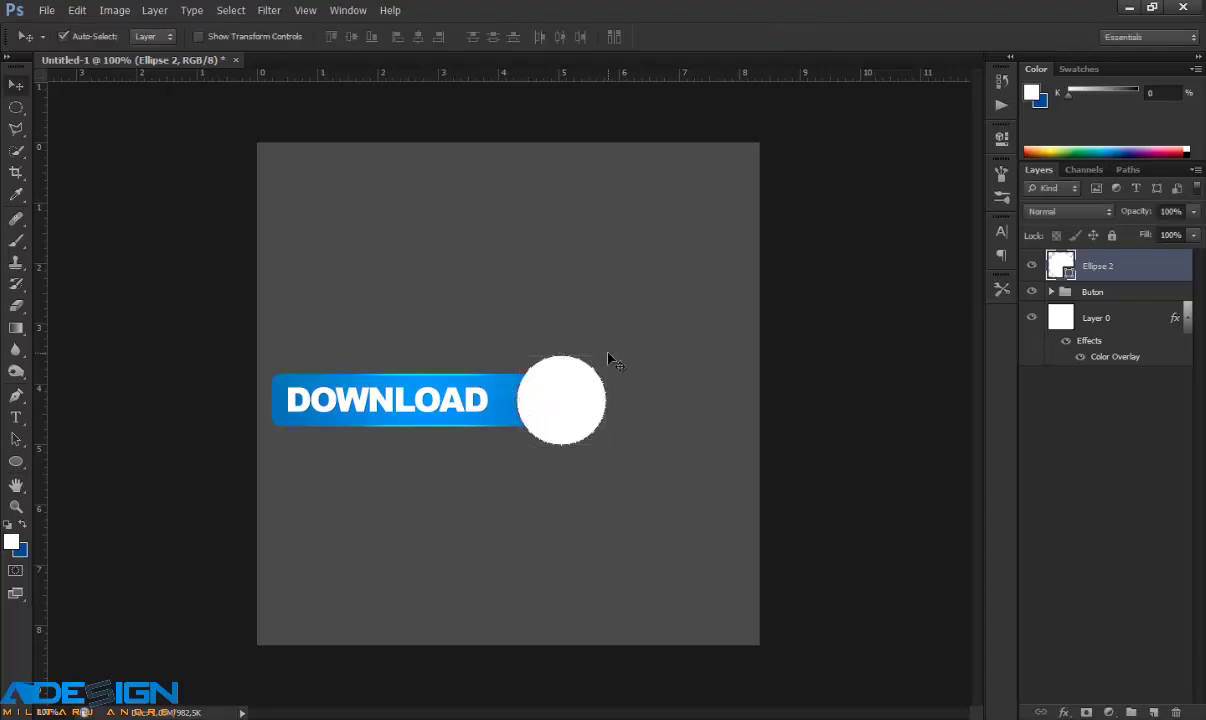
key(ctrl+j)
key(ctrl+t)
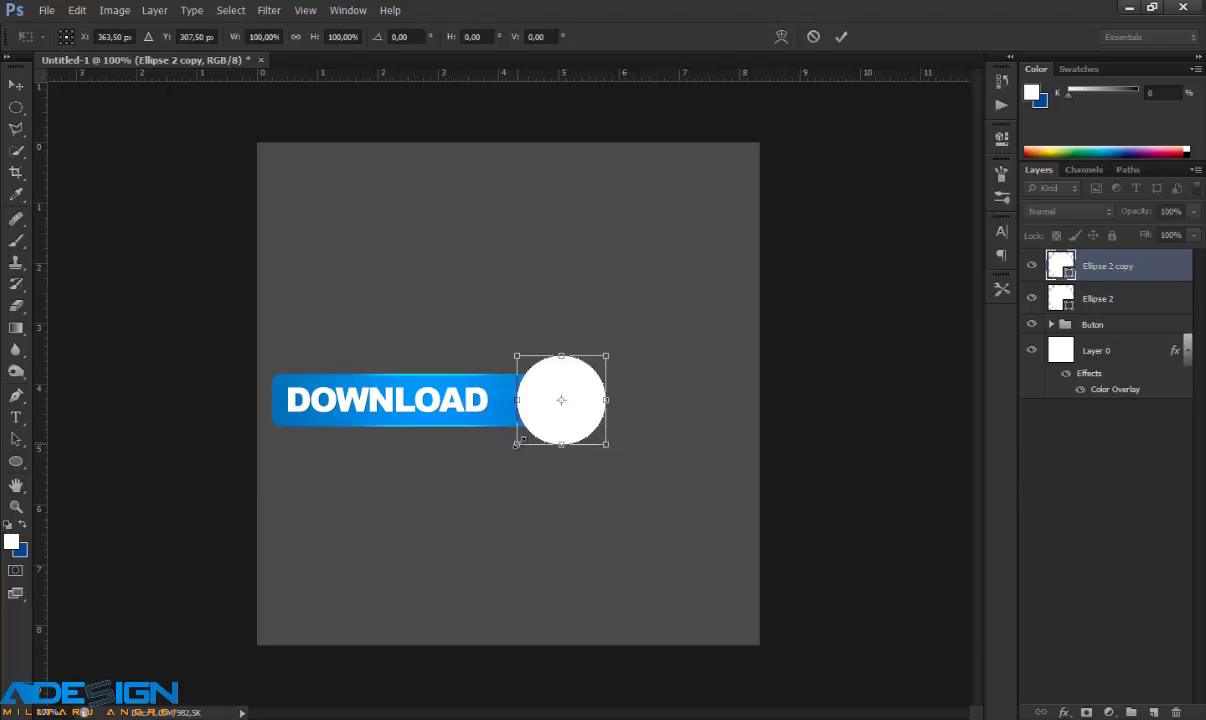
drag(517, 443, 519, 441)
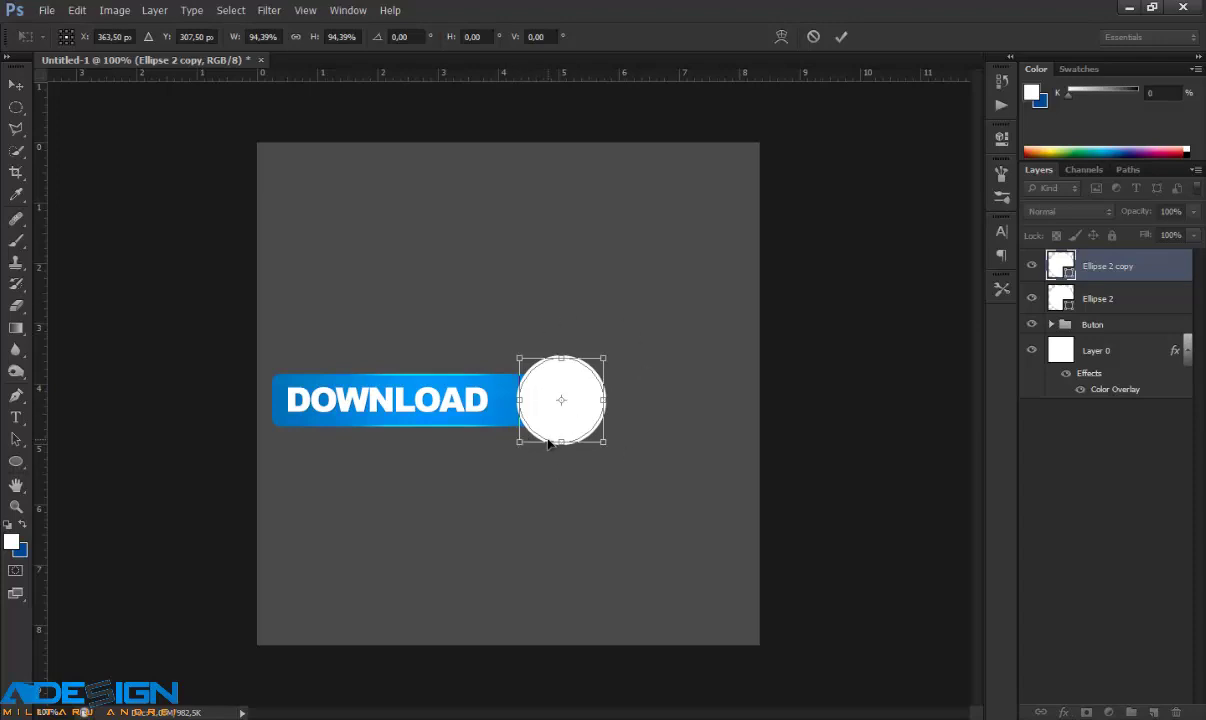
key(Return)
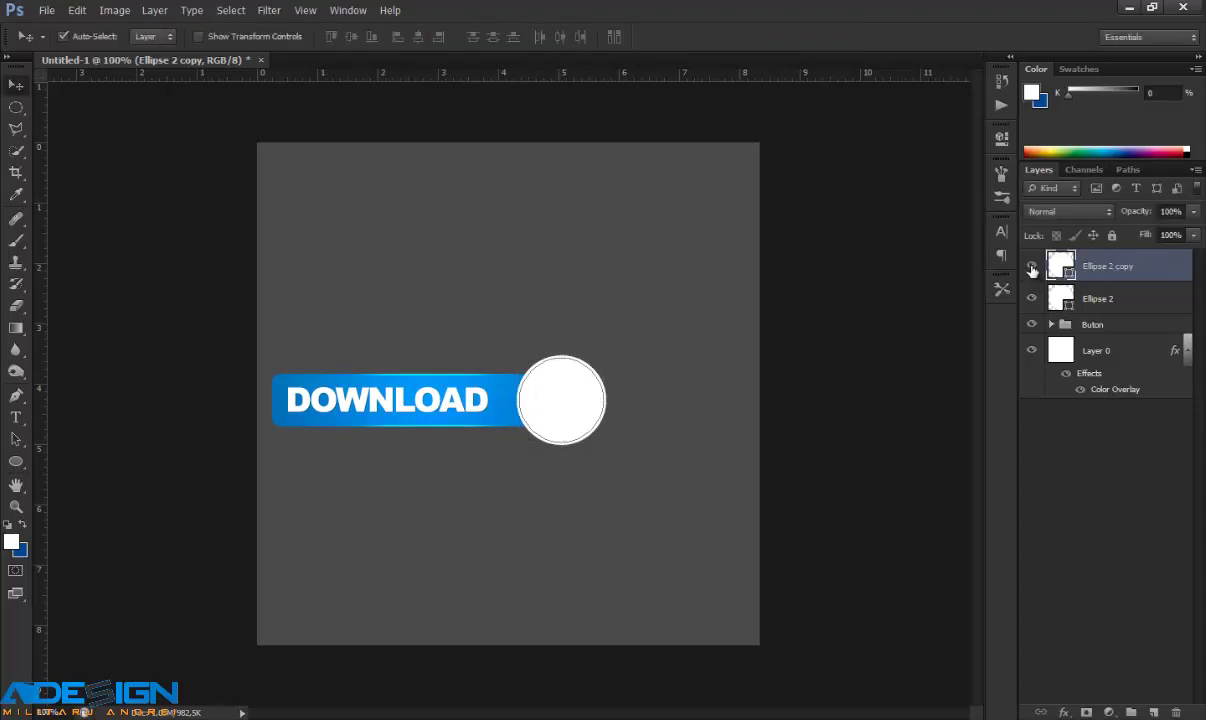
click(1031, 266)
click(1056, 301)
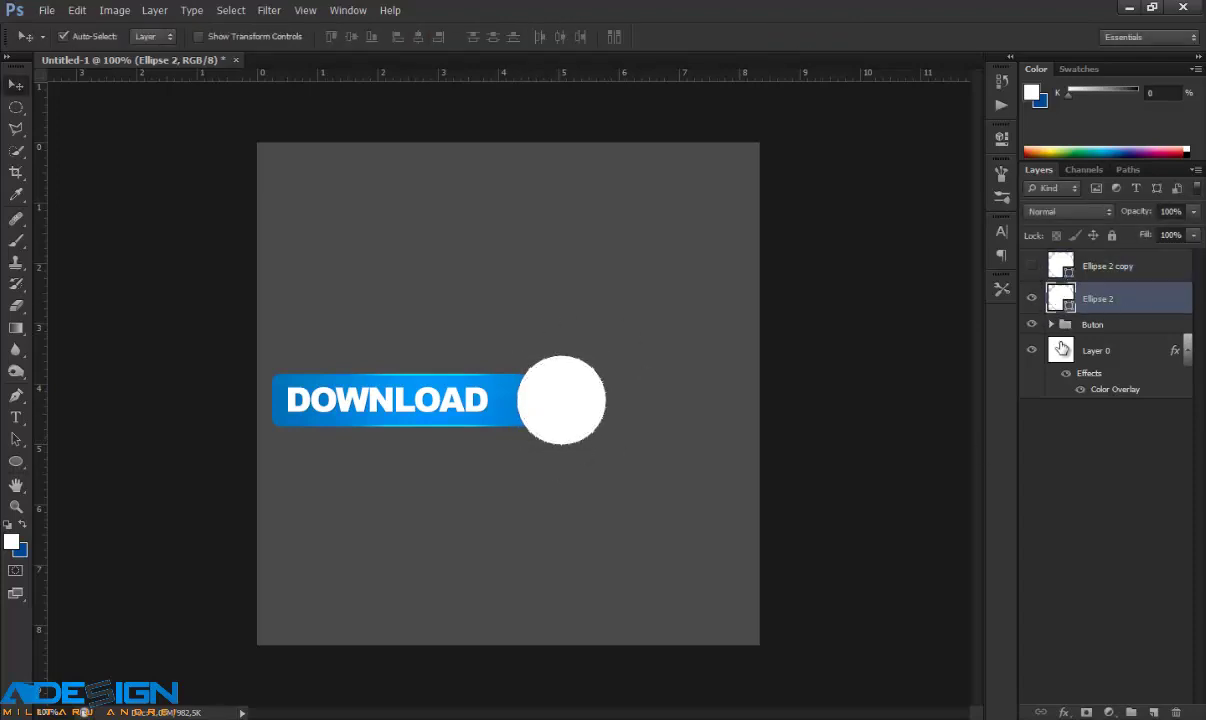
Step: Copy the Gradient Overlay layer style from Rounded Rectangle 1
right_click(1101, 301)
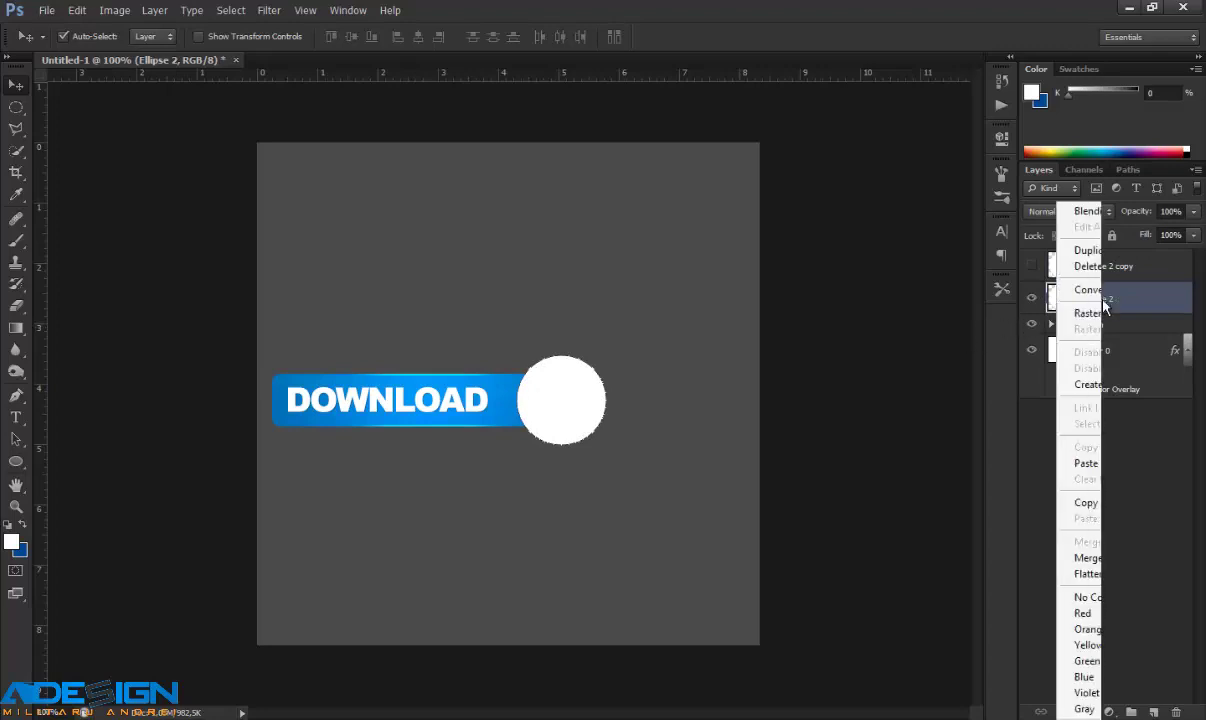
click(1064, 214)
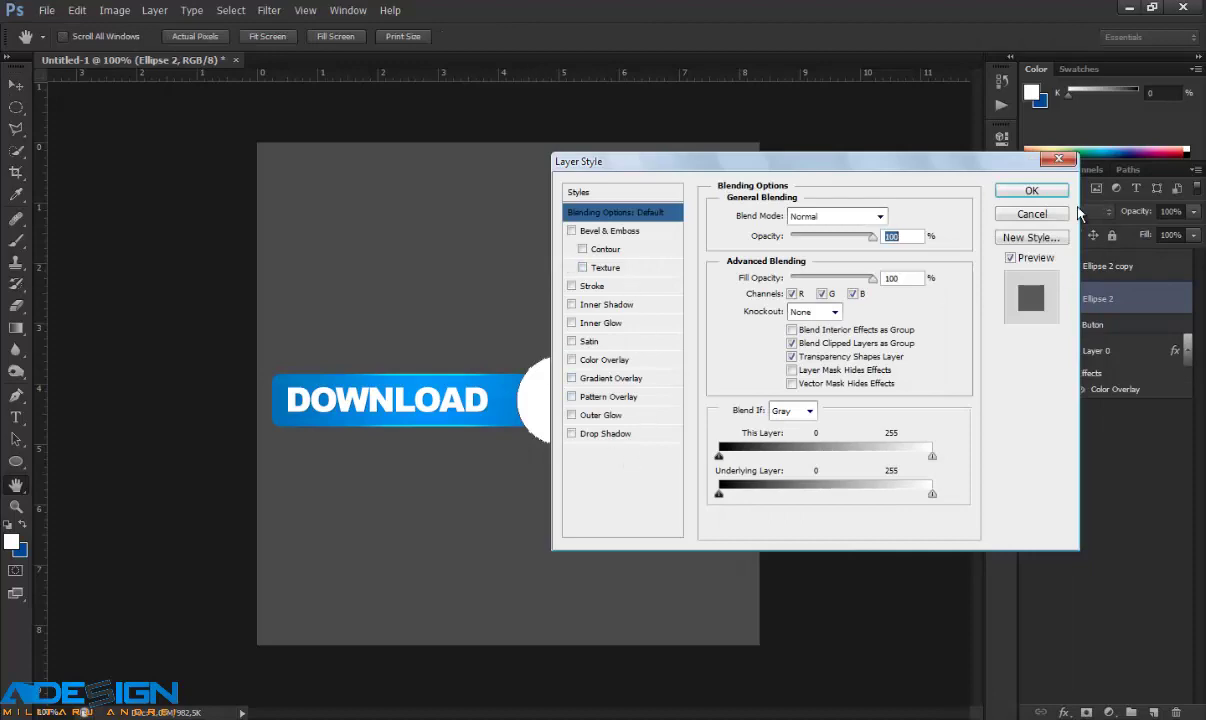
click(1032, 214)
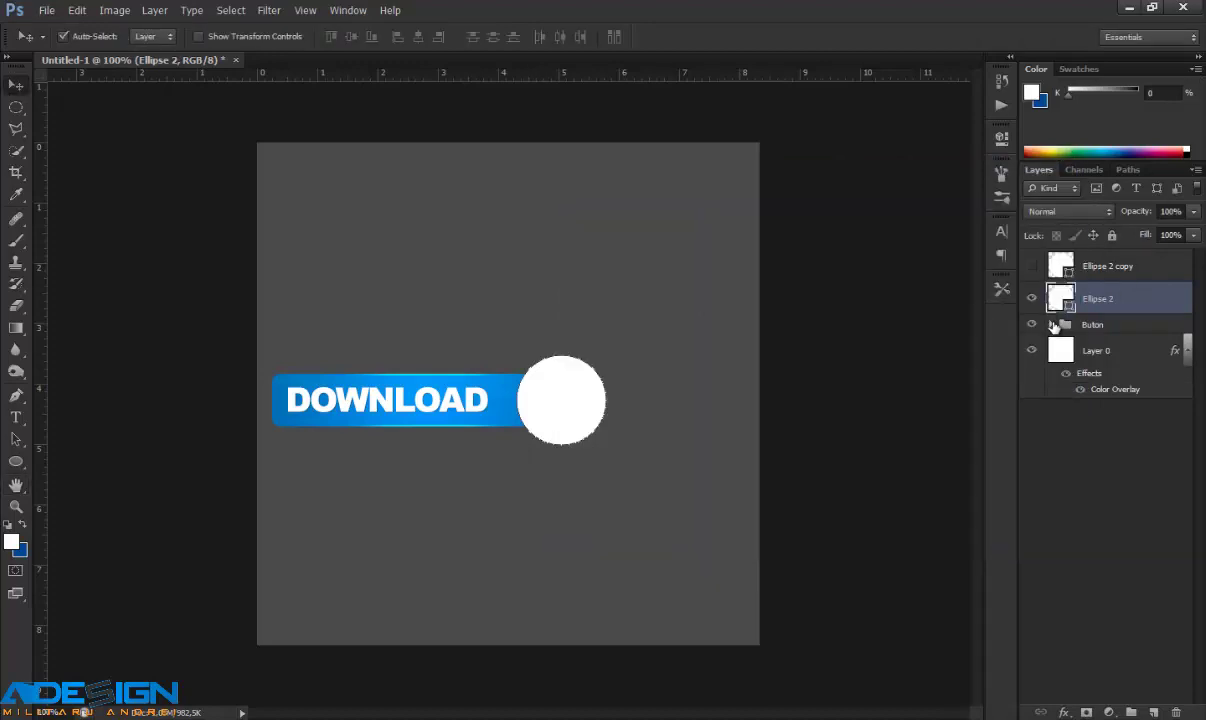
click(1052, 325)
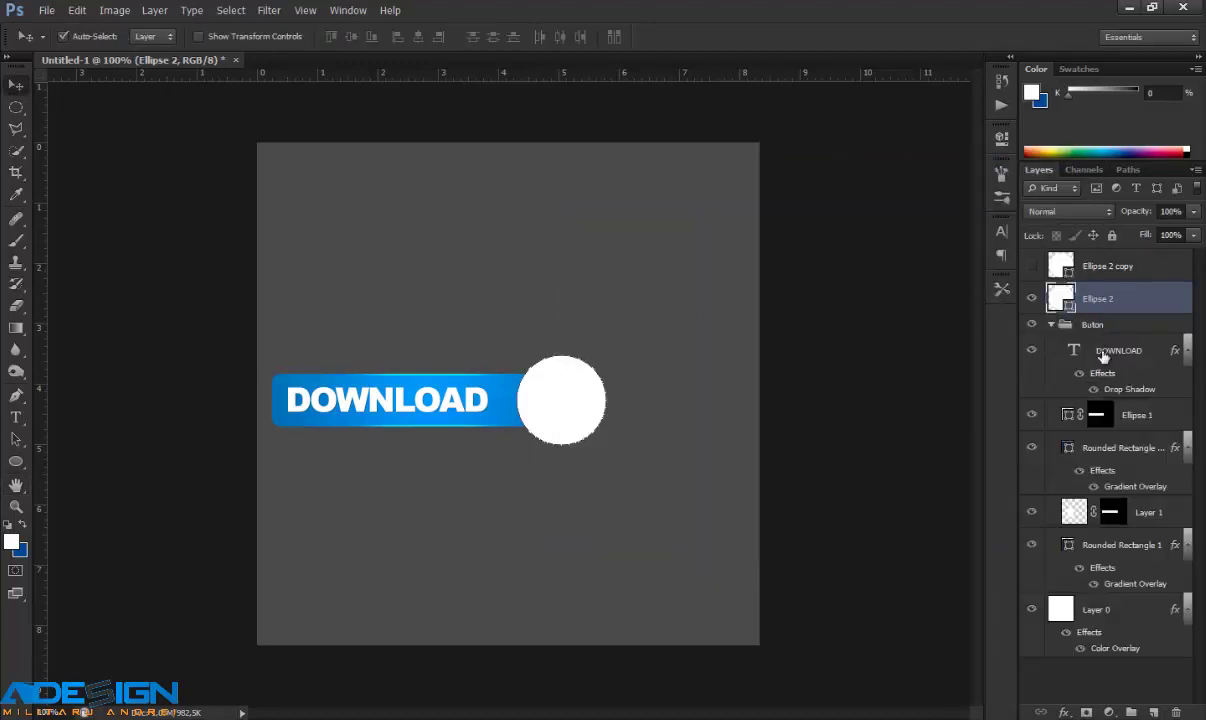
click(1124, 548)
right_click(1142, 571)
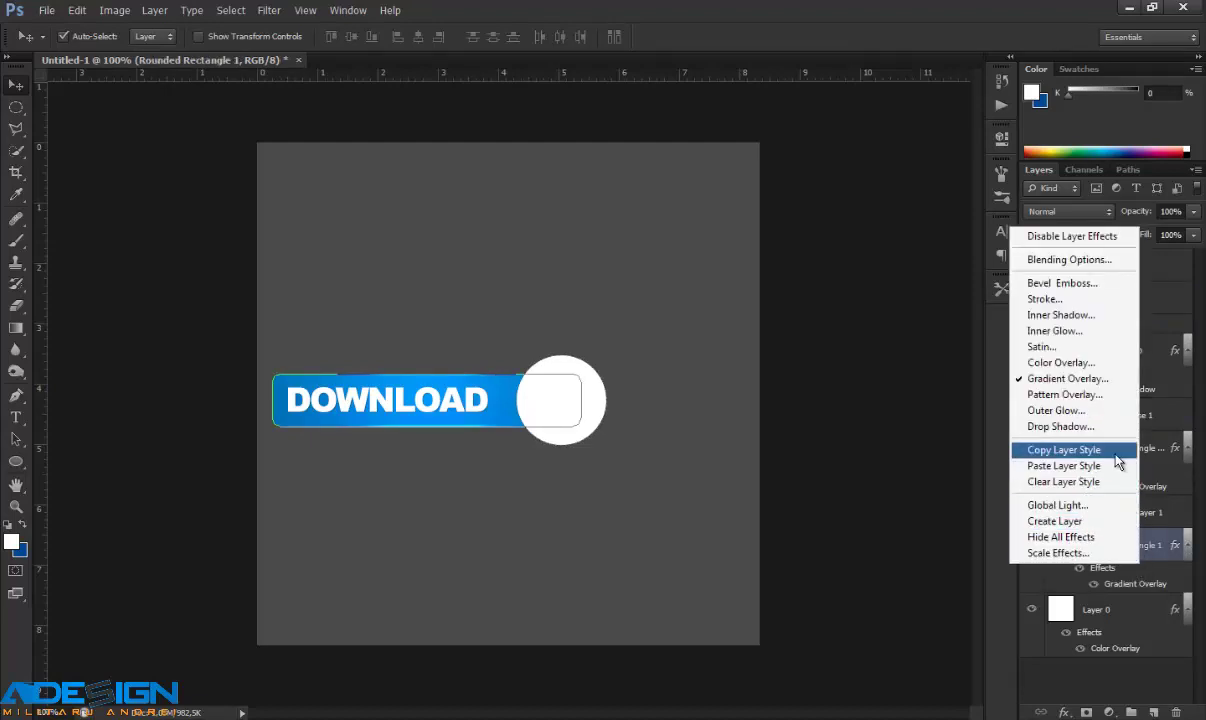
click(1116, 452)
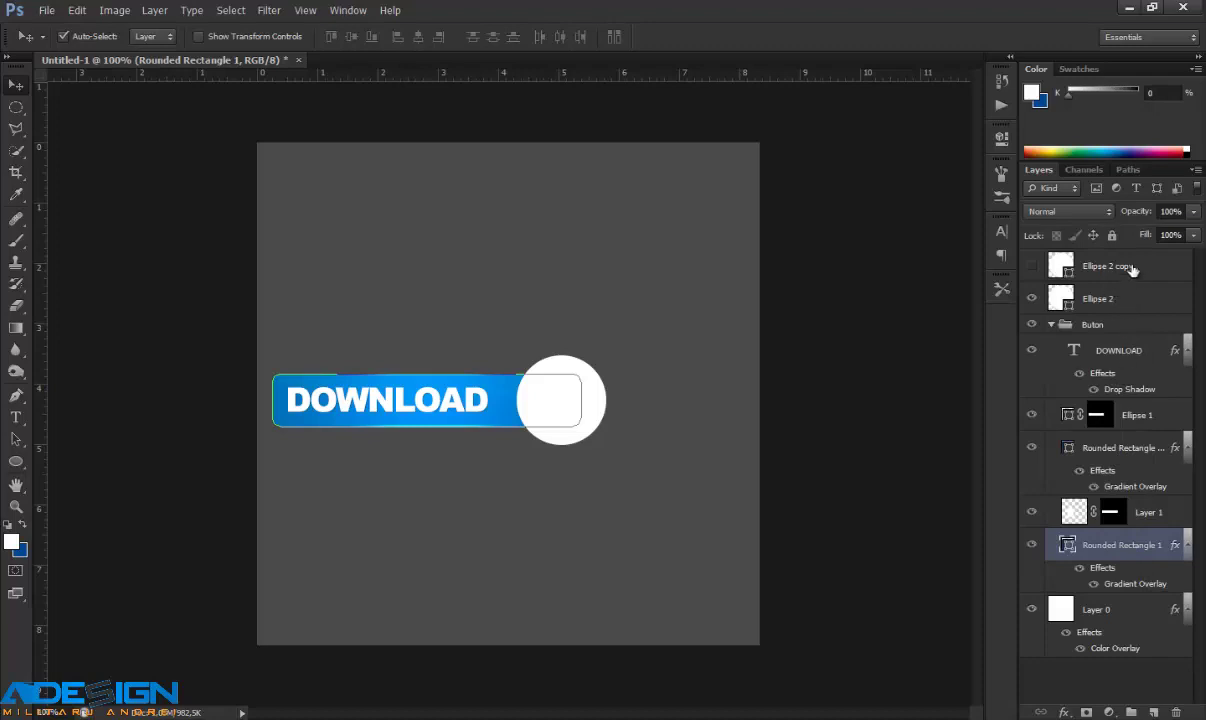
Step: Paste the copied gradient style onto Ellipse 2, turning the circle blue
click(1148, 298)
right_click(1148, 299)
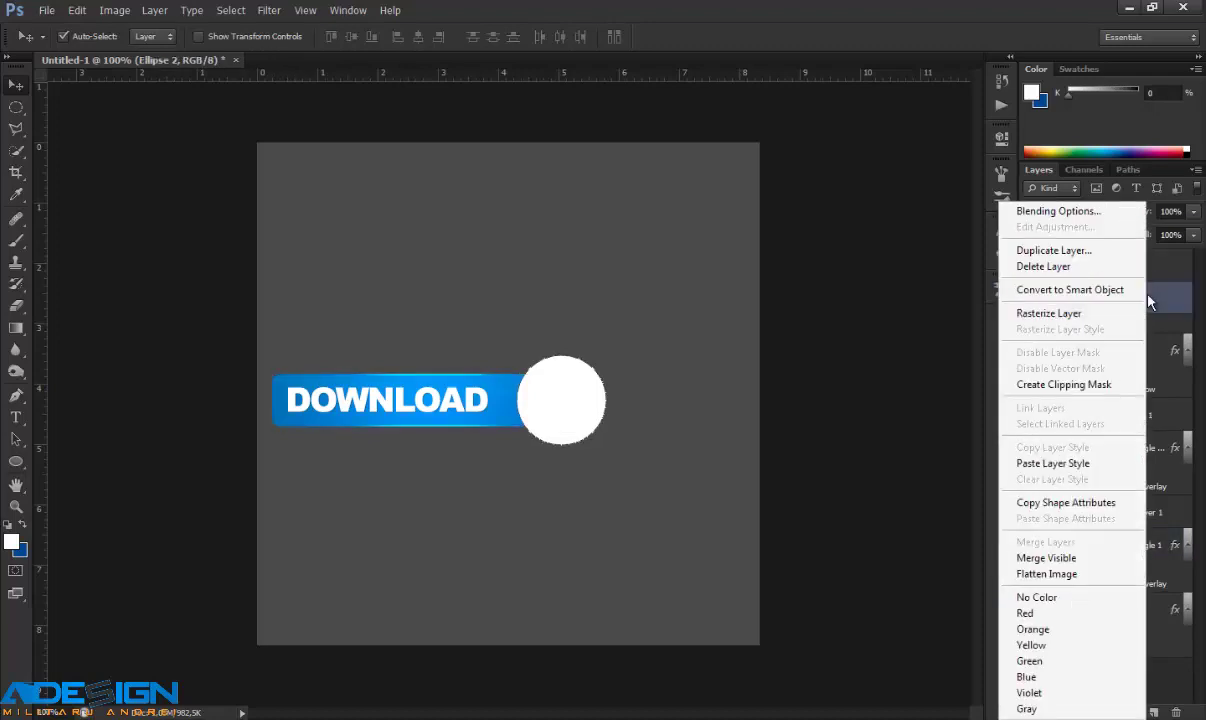
click(1146, 299)
right_click(1140, 299)
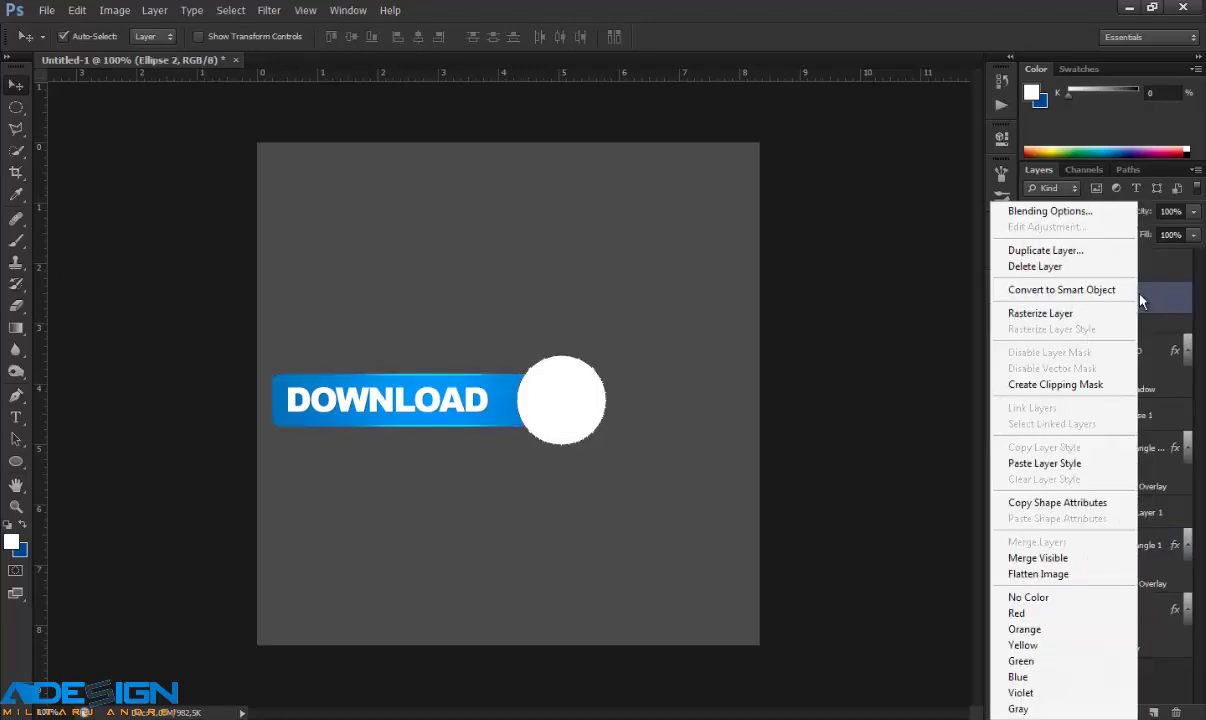
click(1040, 464)
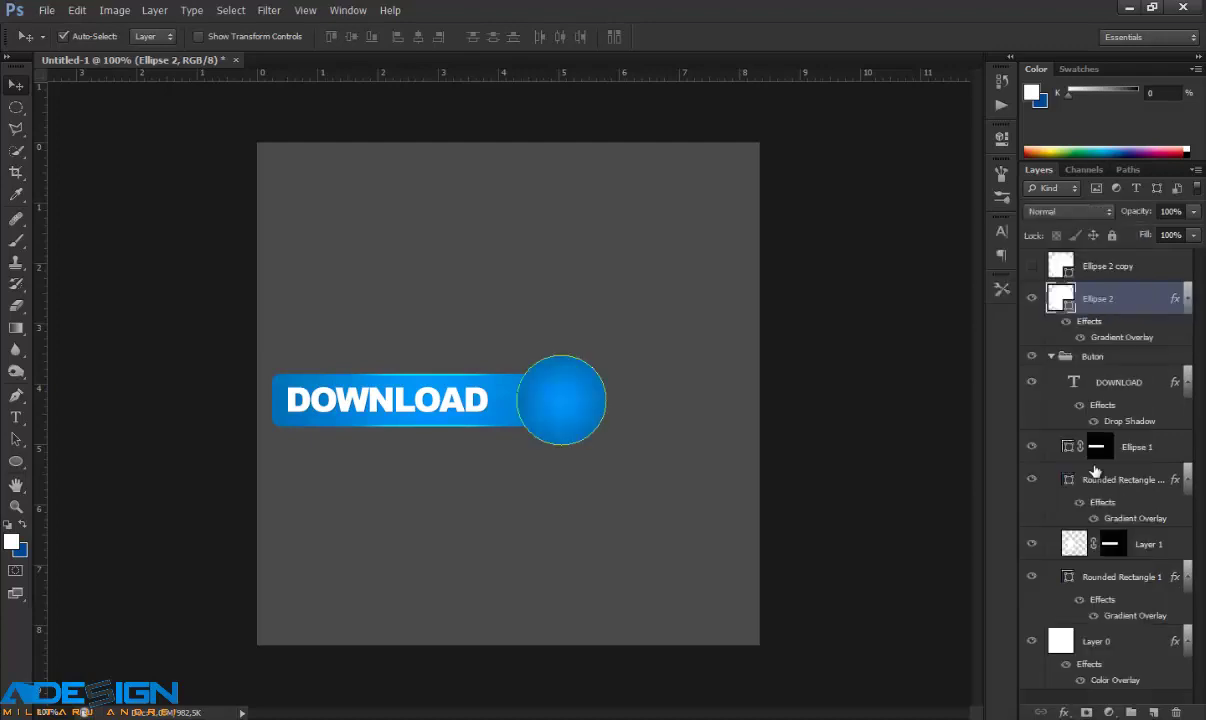
click(1097, 688)
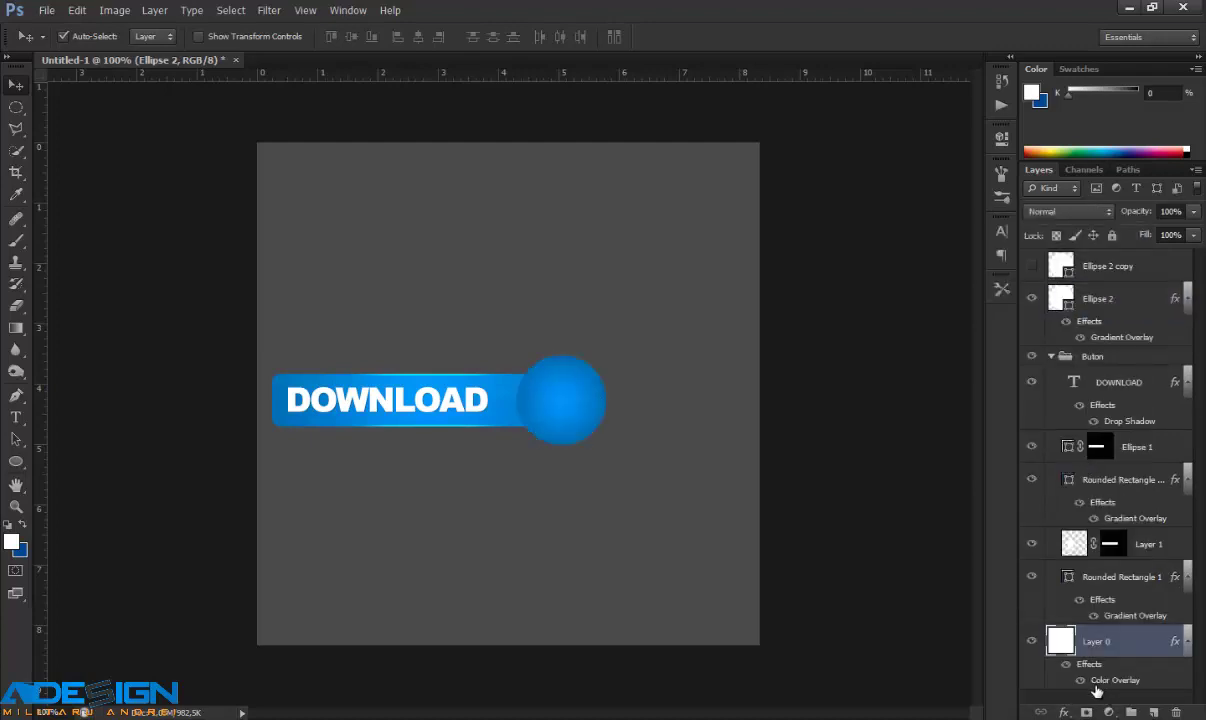
Step: Raise the Ellipse 2 Gradient Overlay scale to 150%
double_click(1122, 338)
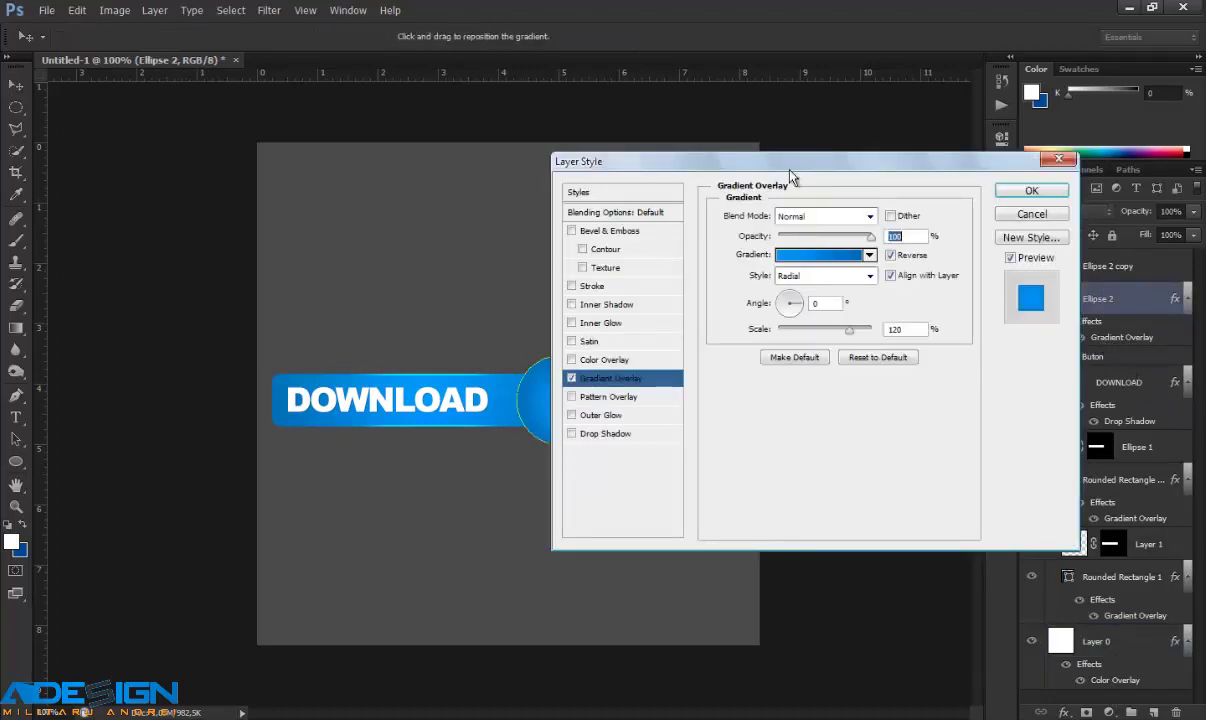
drag(792, 167, 941, 179)
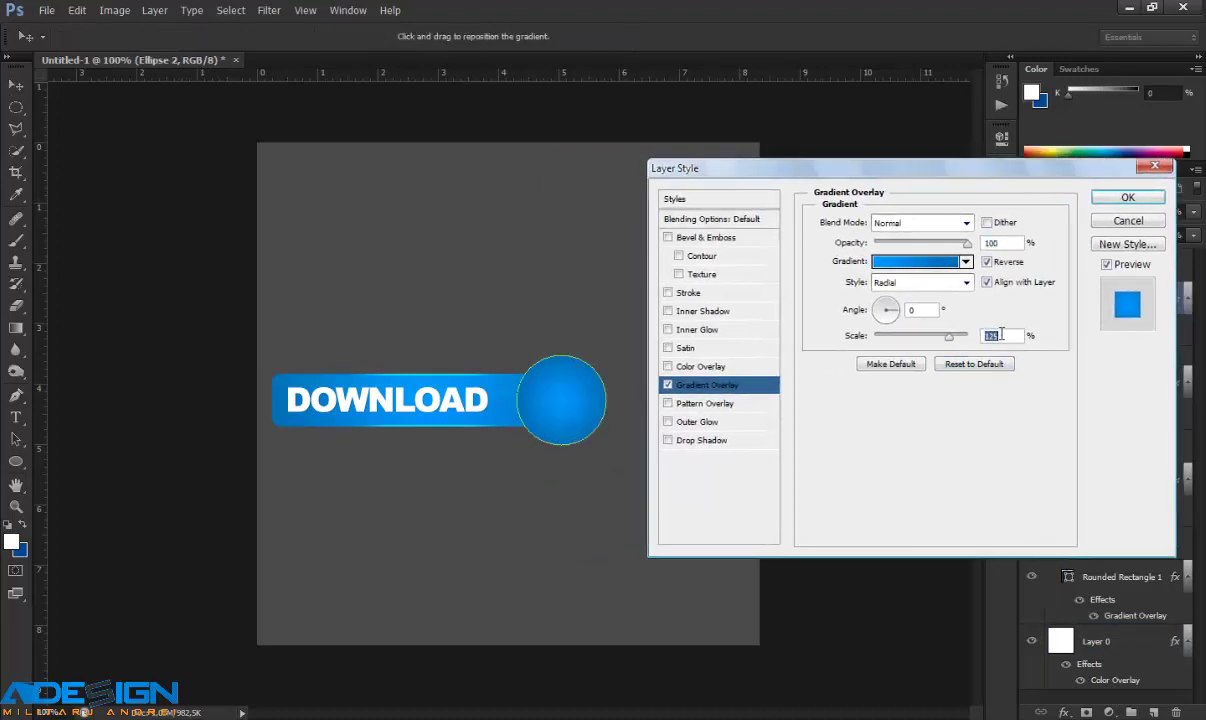
key(Up)
key(Up)
key(Up)
key(Up)
key(Up)
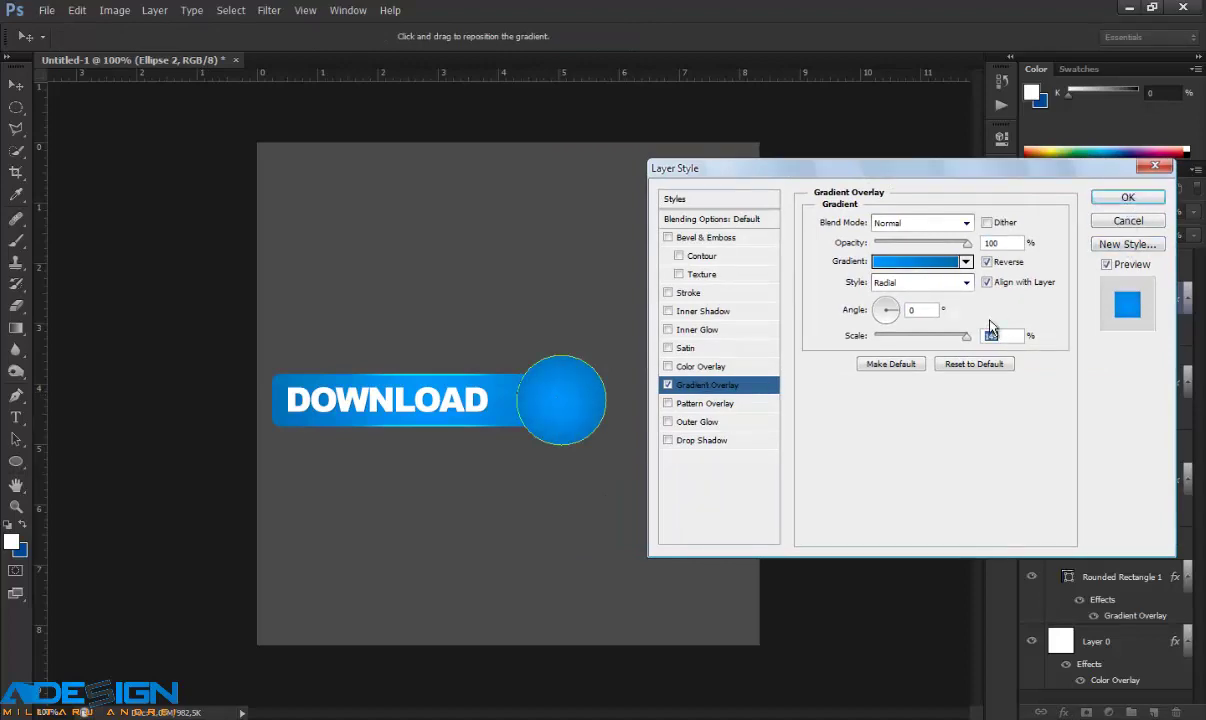
key(Up)
click(1110, 199)
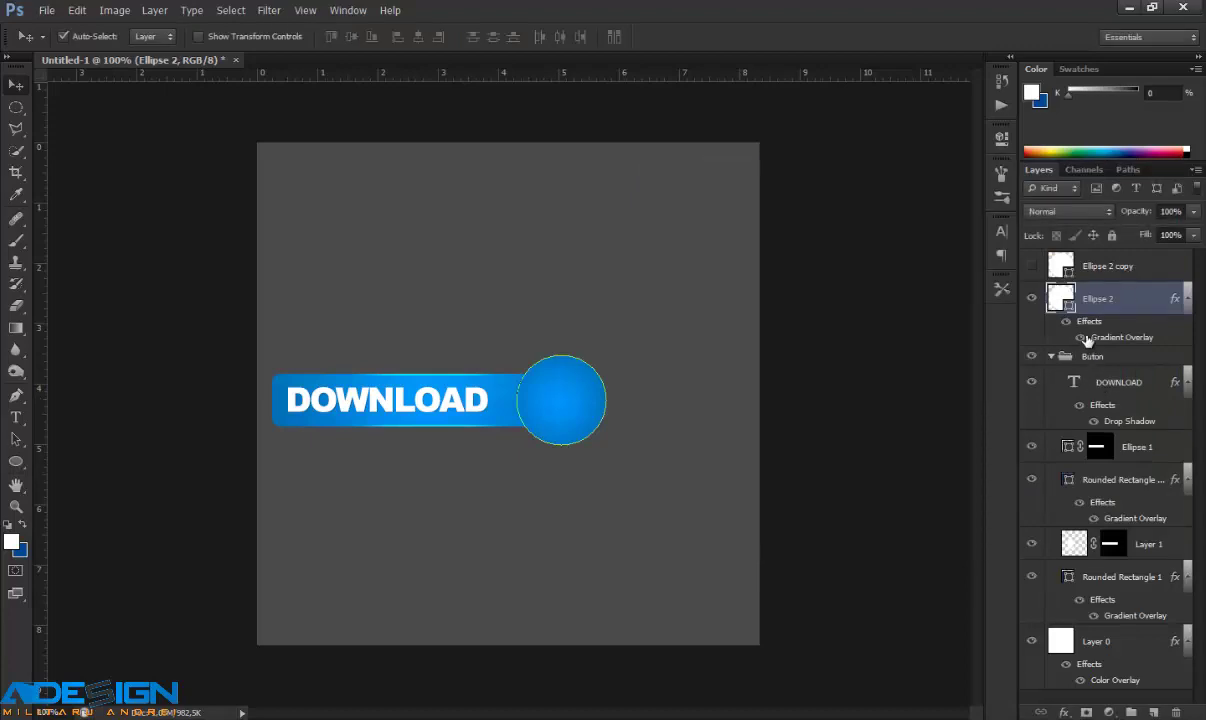
Step: Show Ellipse 2 copy, paste the gradient style onto it, and set its scale to 150%
click(1057, 266)
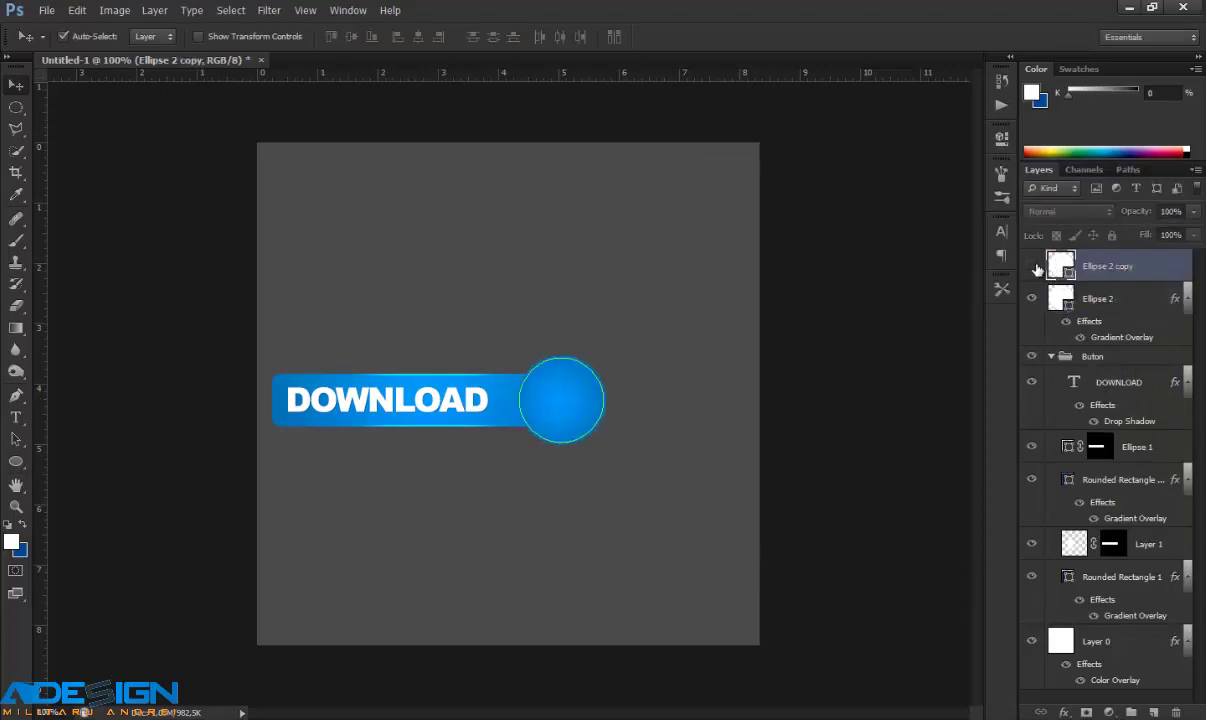
click(1032, 266)
right_click(1146, 270)
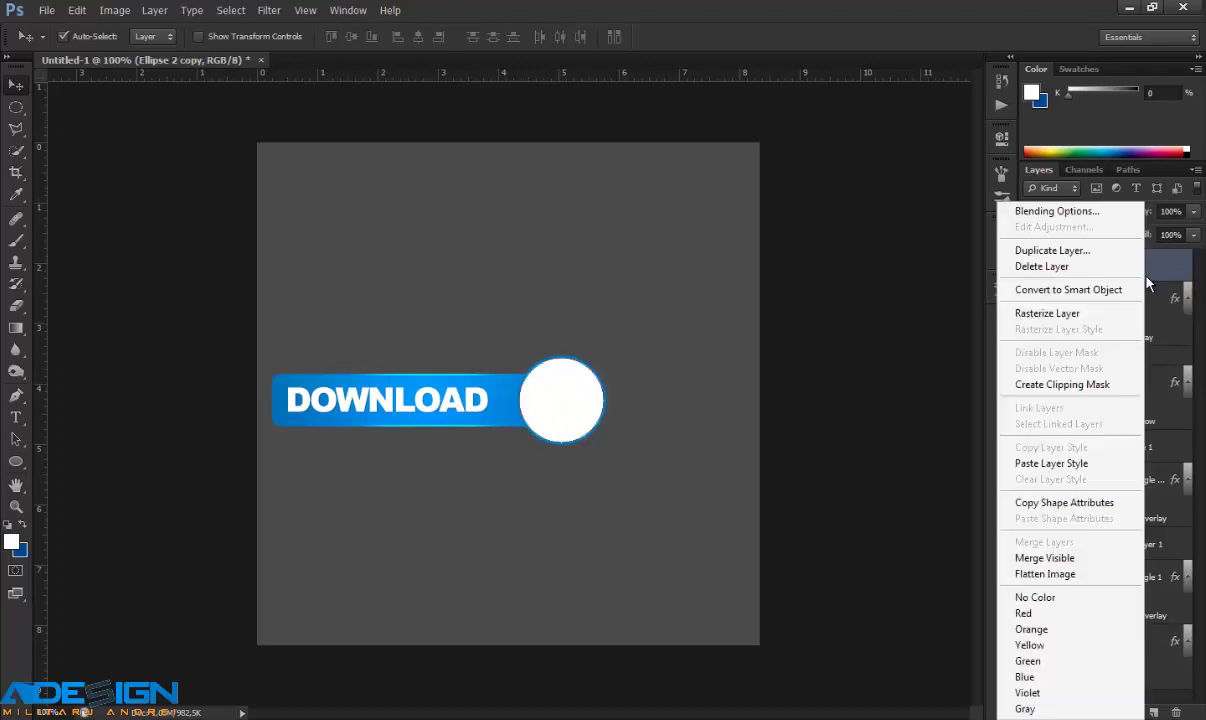
click(1075, 460)
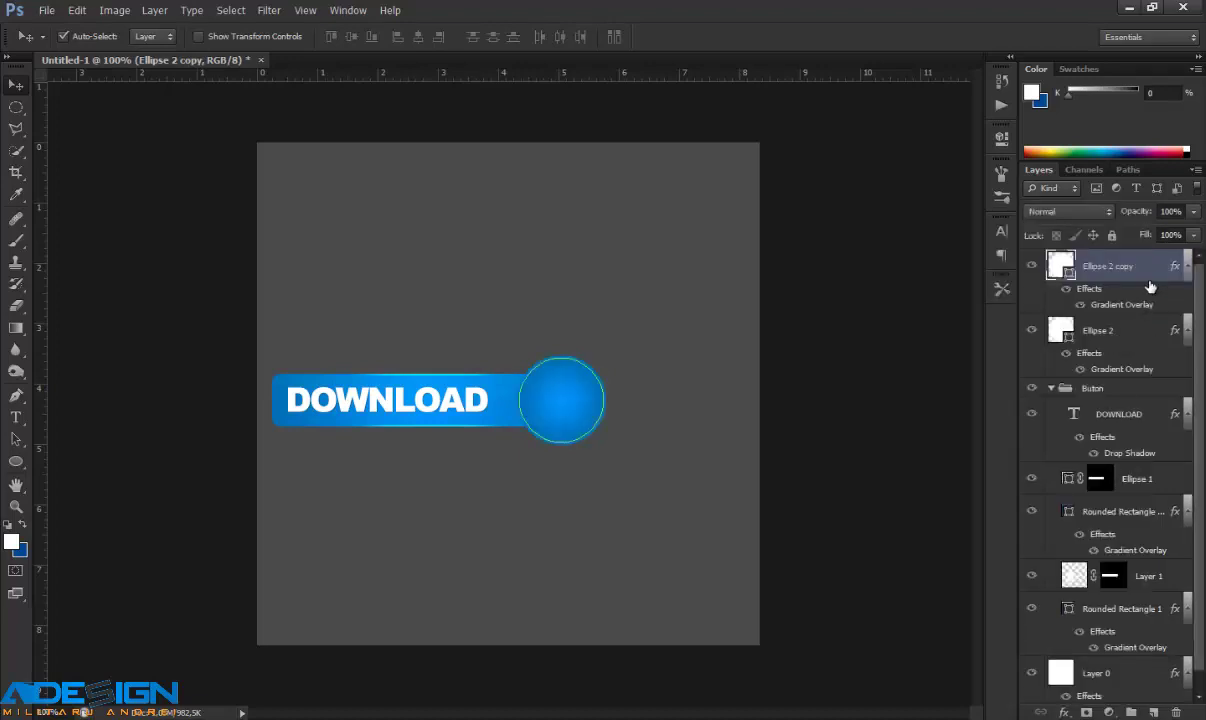
double_click(1111, 303)
drag(930, 335, 966, 335)
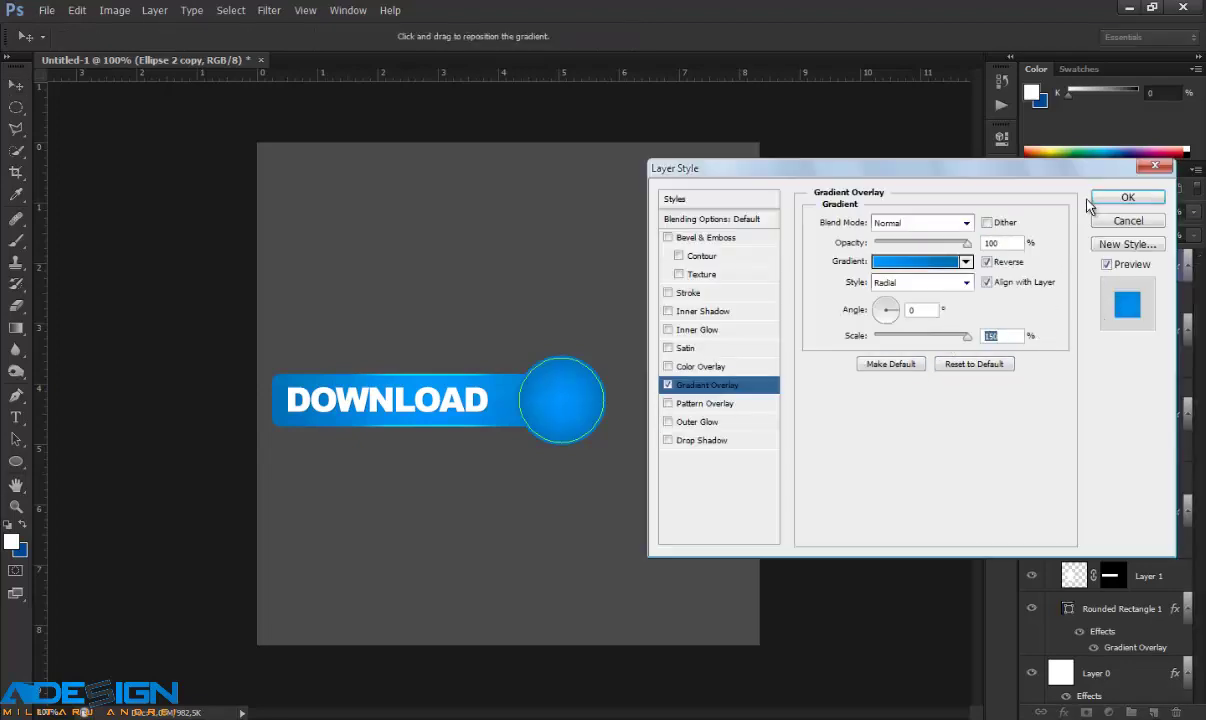
click(1125, 197)
key(alt+bracketleft)
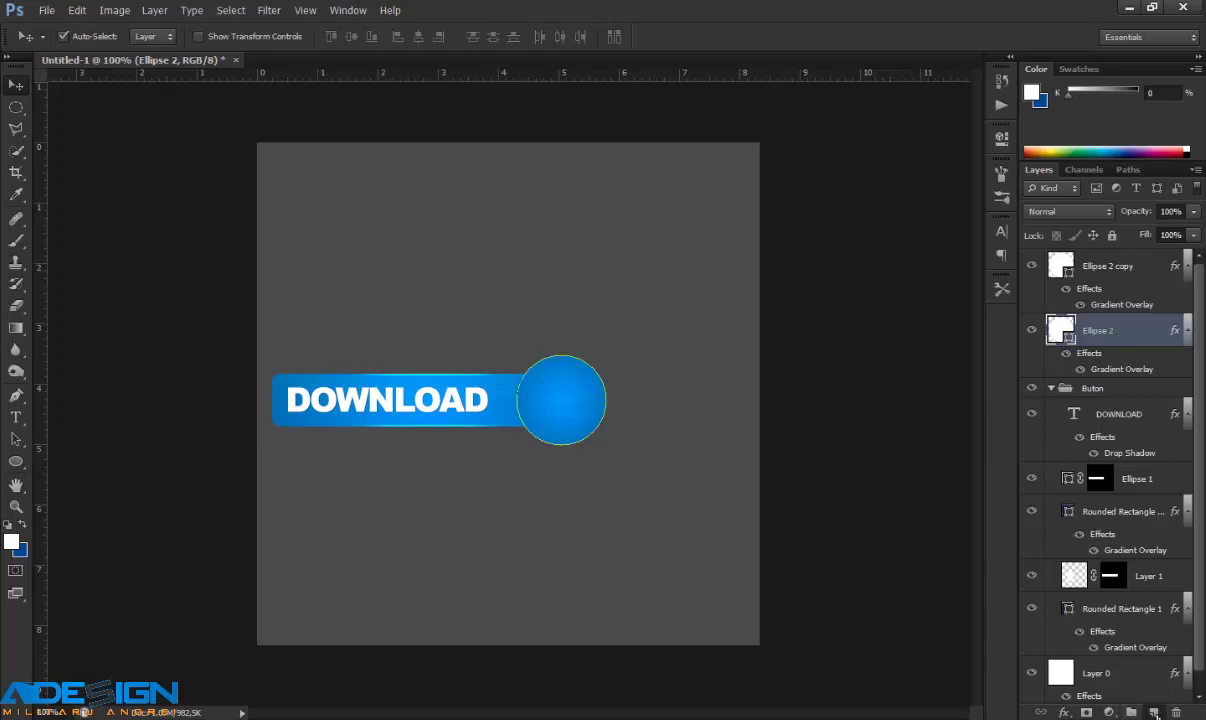
Step: On a new layer above Ellipse 2, paint soft white dabs at the circle's upper-left and lower-right
click(1155, 712)
click(15, 240)
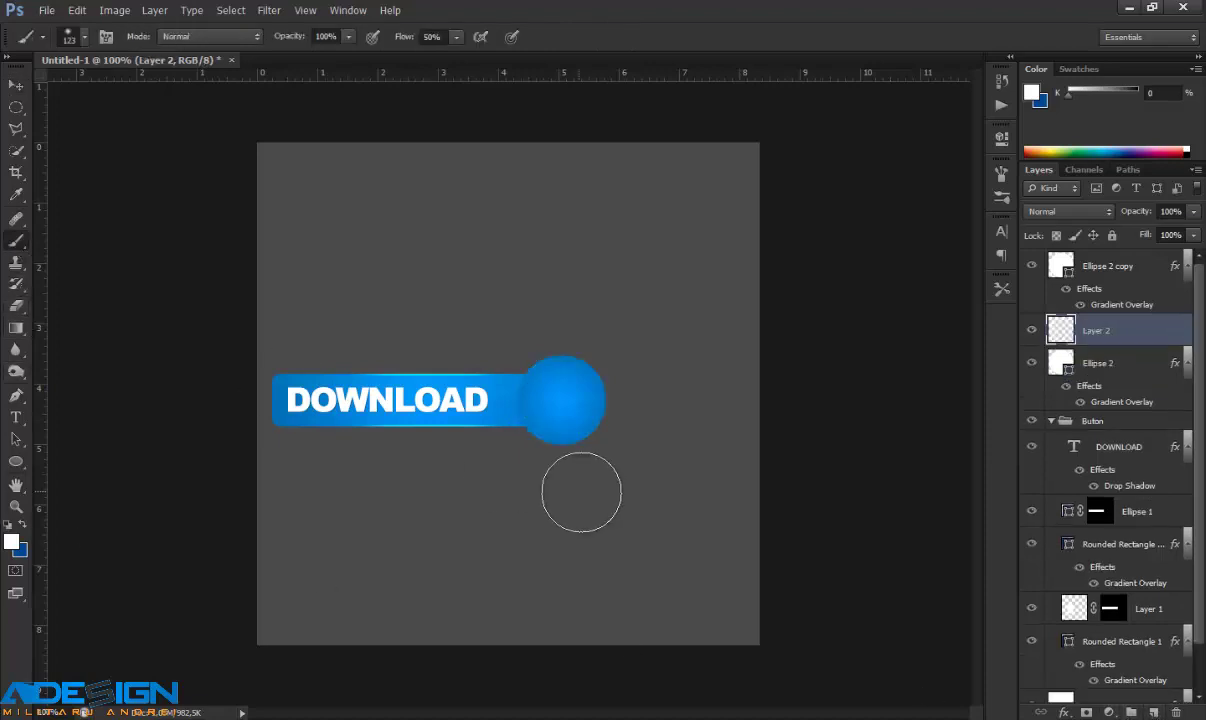
click(580, 451)
click(529, 338)
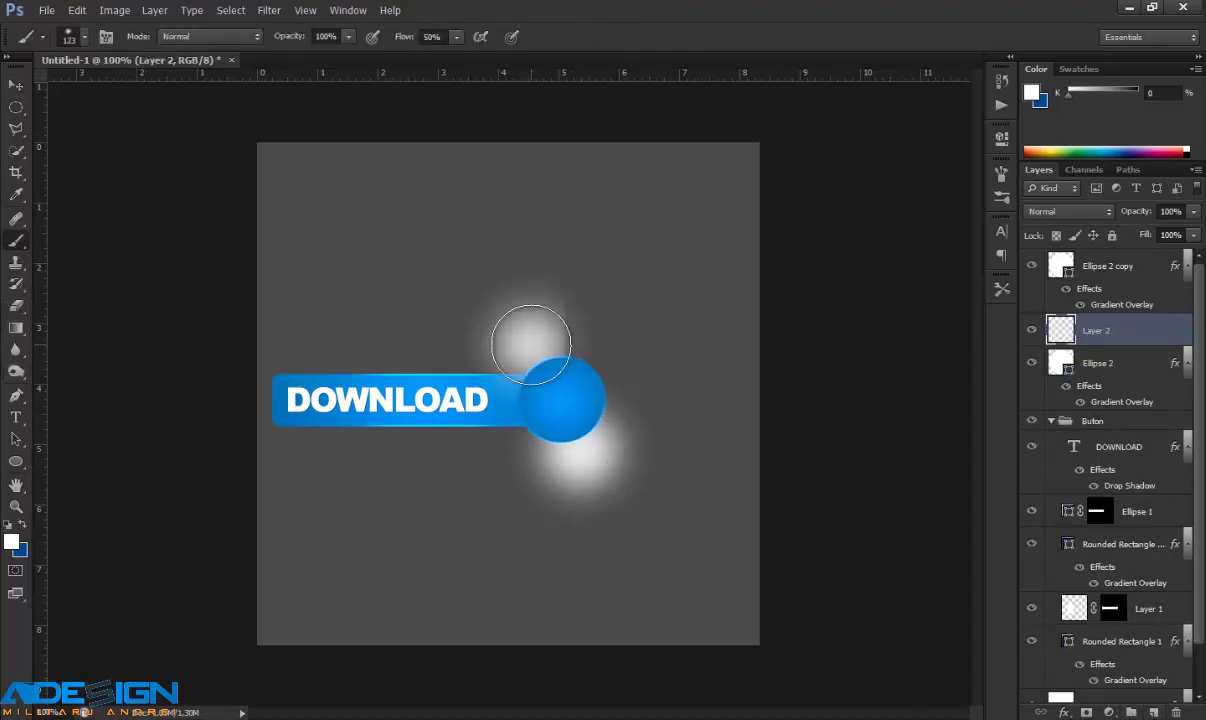
click(531, 344)
click(530, 338)
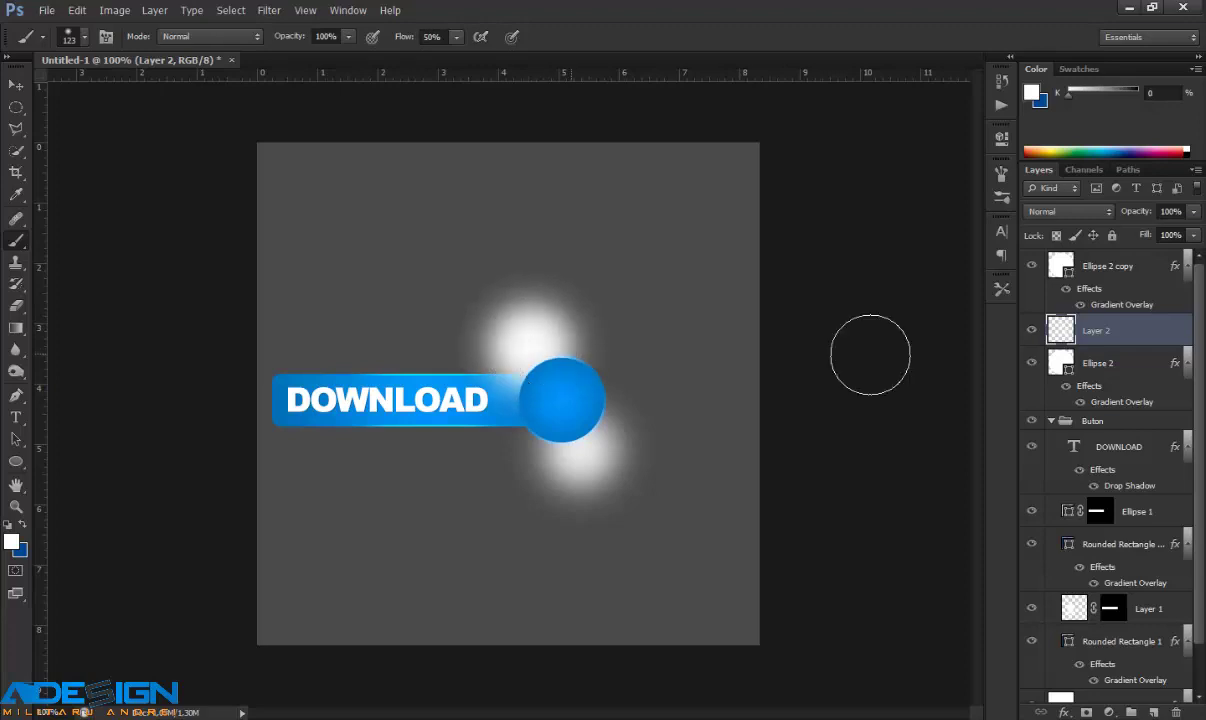
Step: Mask the glow layer to the Ellipse 2 circle and set its blend mode to Overlay
ctrl+click(1062, 363)
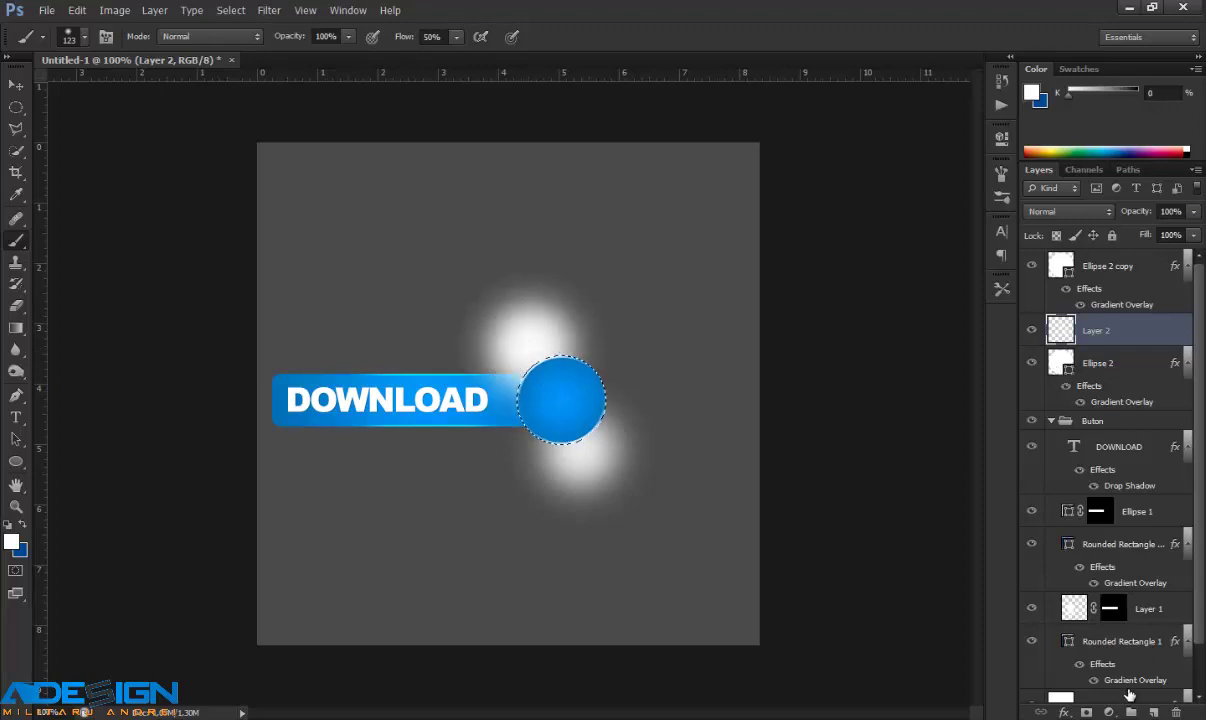
click(1086, 712)
click(1070, 212)
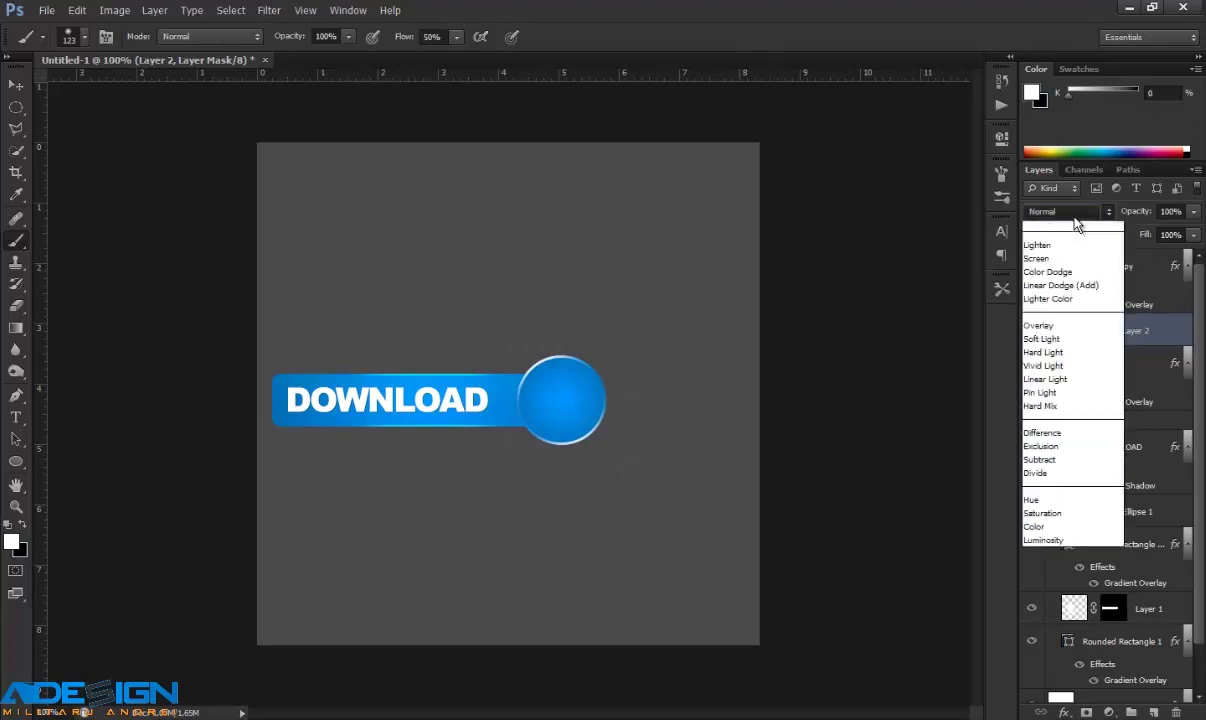
click(1078, 443)
text(63)
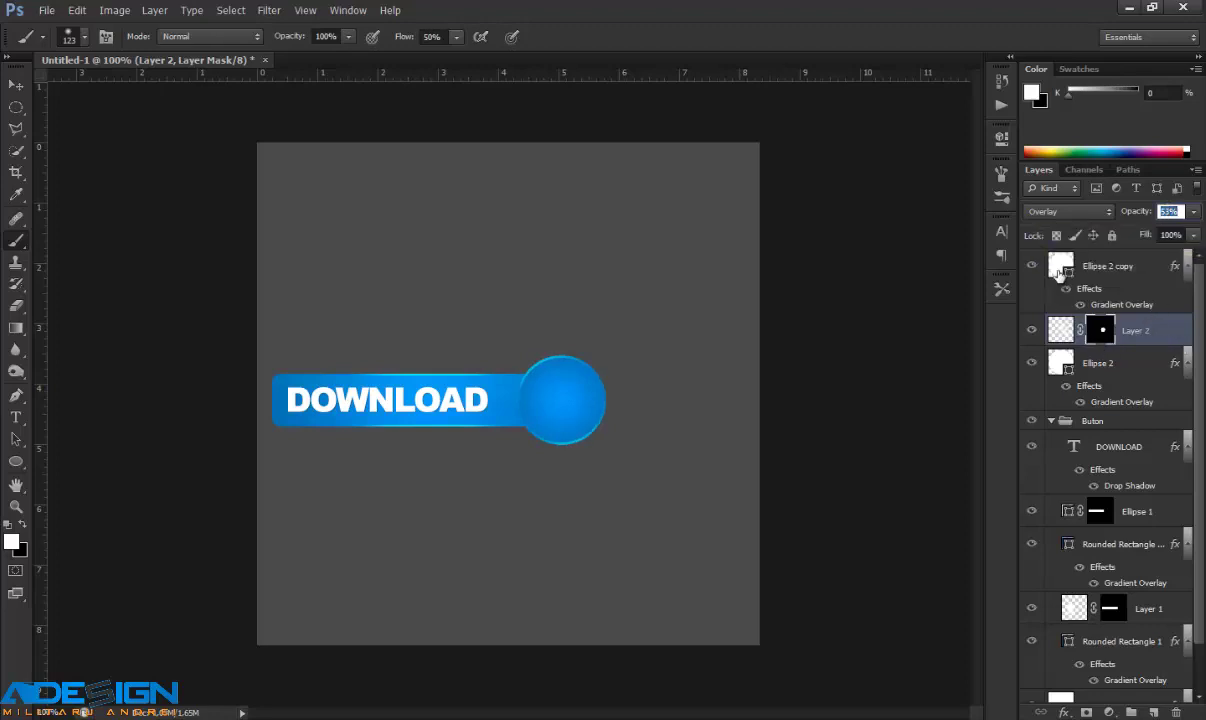
ctrl+click(1057, 266)
click(1057, 266)
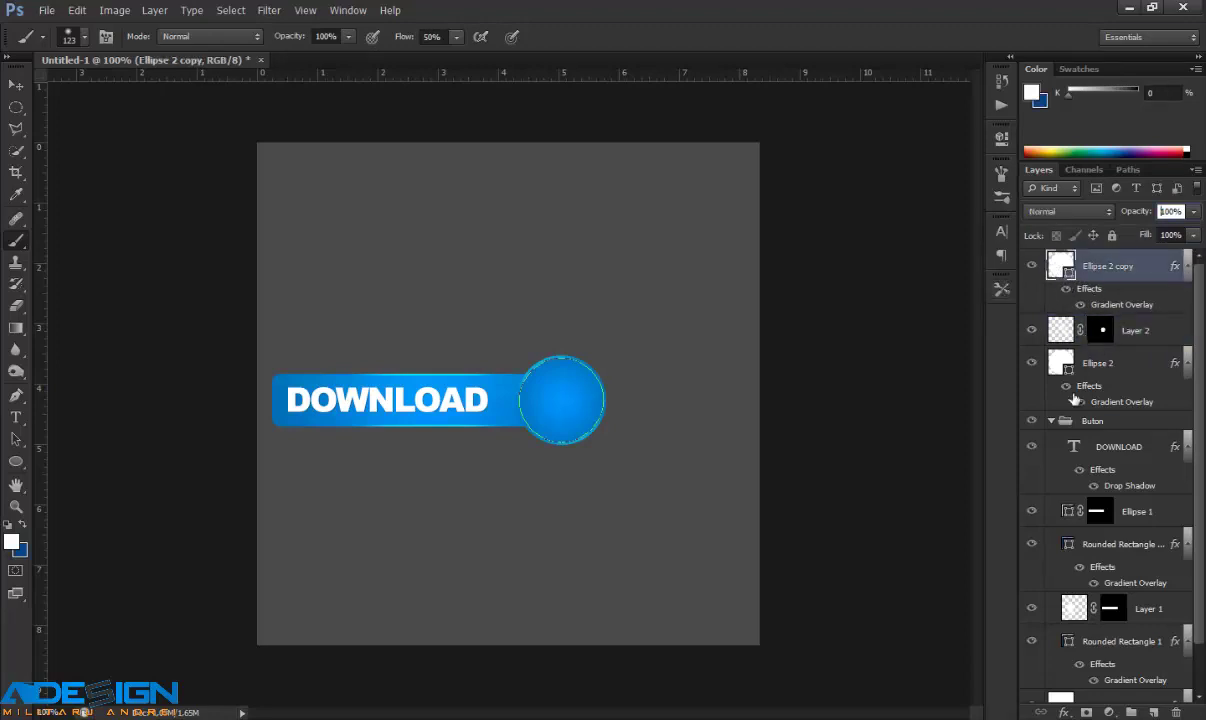
Step: Duplicate Ellipse 2 copy and hide the duplicate's Gradient Overlay so it shows plain white
scroll(1040, 500, down, 2)
click(1075, 612)
scroll(1070, 645, up, 2)
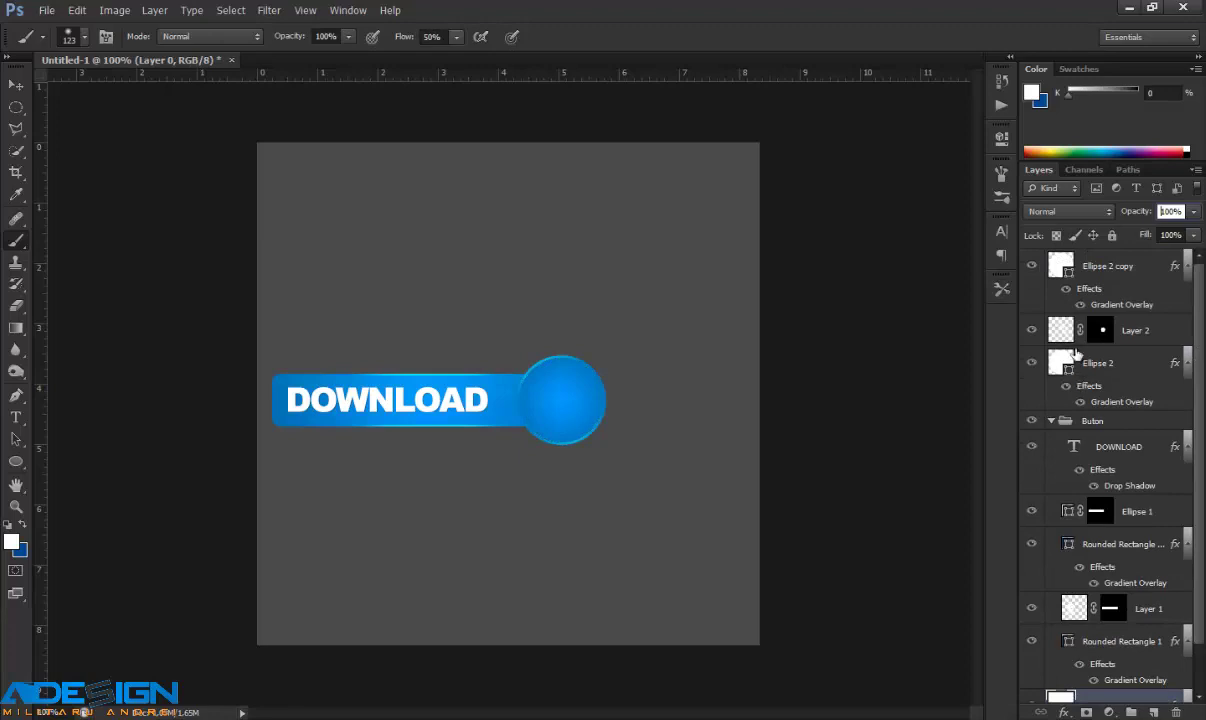
ctrl+click(1060, 260)
click(1060, 258)
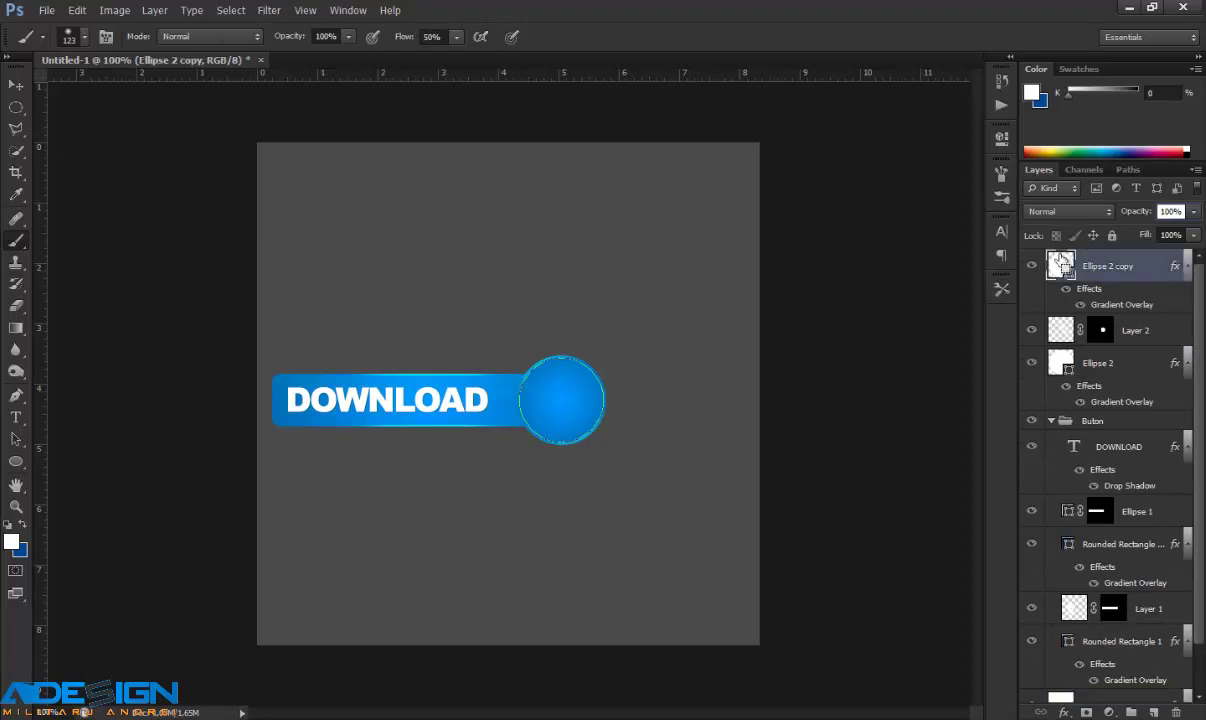
key(ctrl+j)
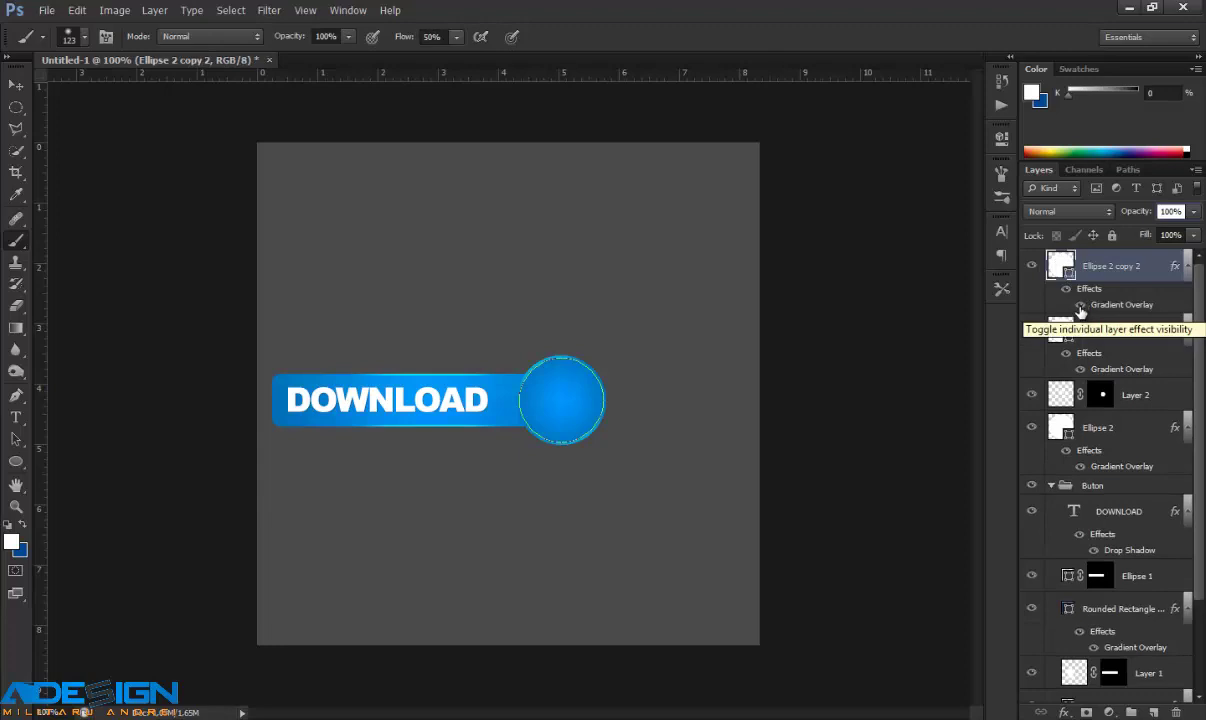
click(1080, 305)
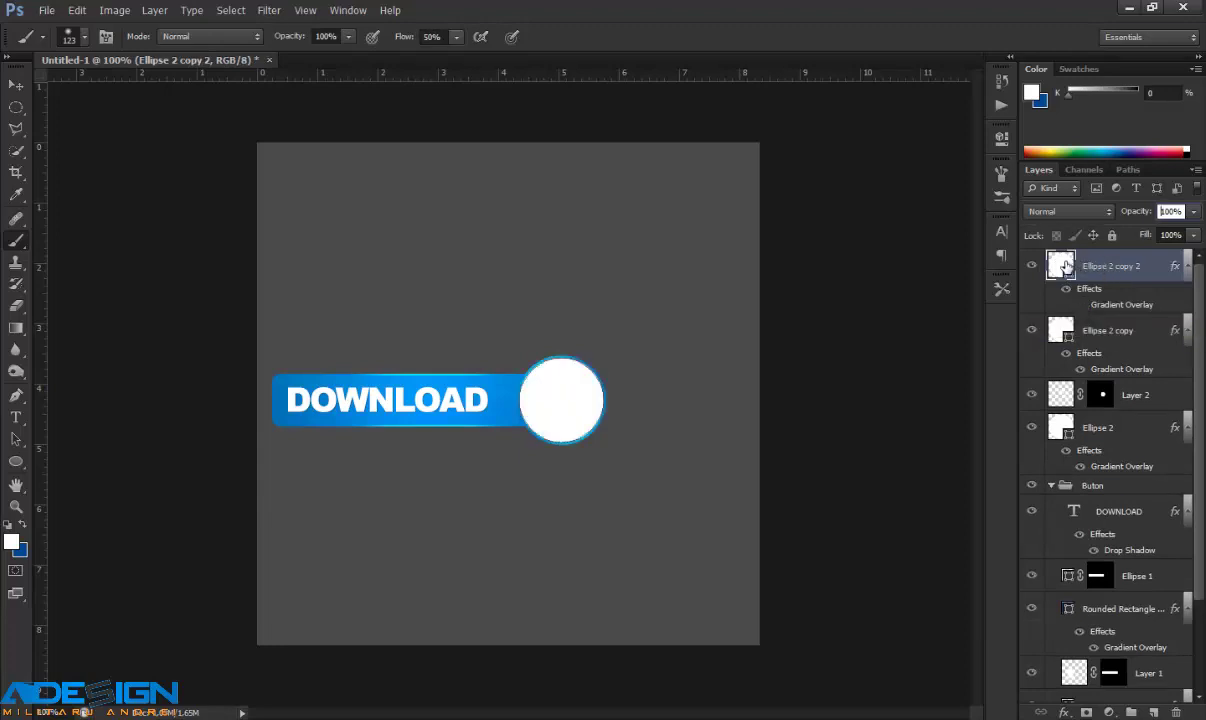
Step: Shrink the white circle copy to 93.07% and apply the transform
key(ctrl+t)
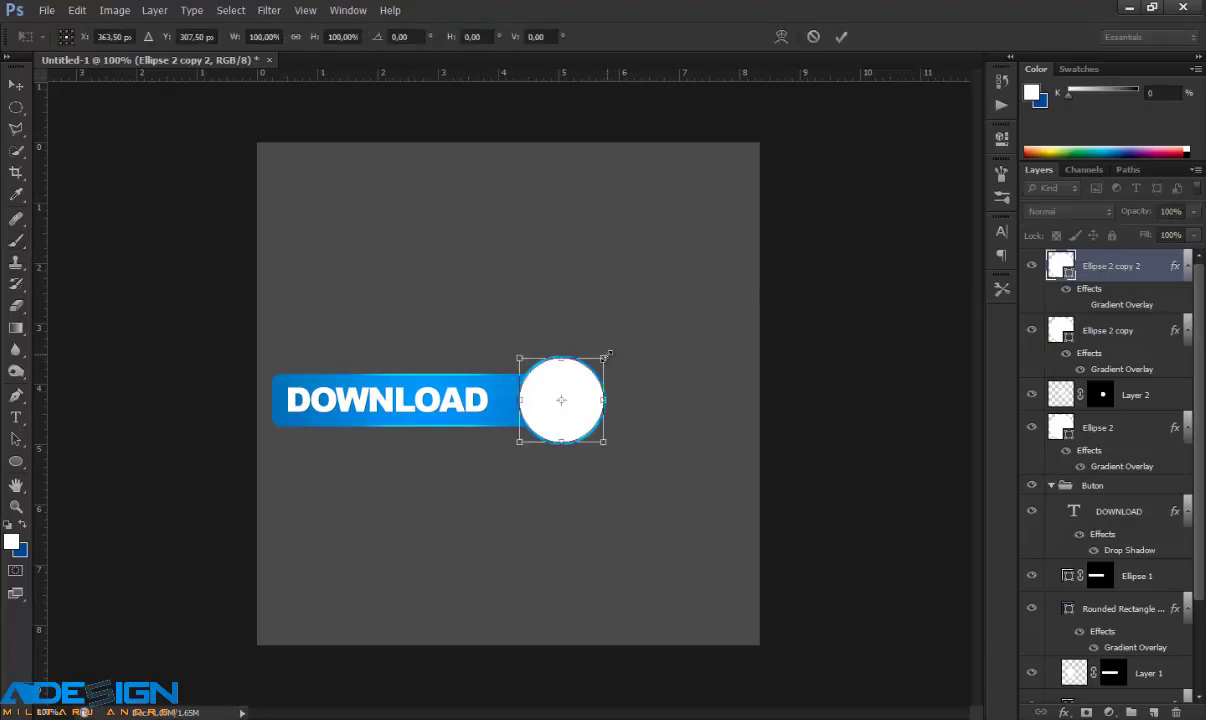
drag(604, 358, 601, 362)
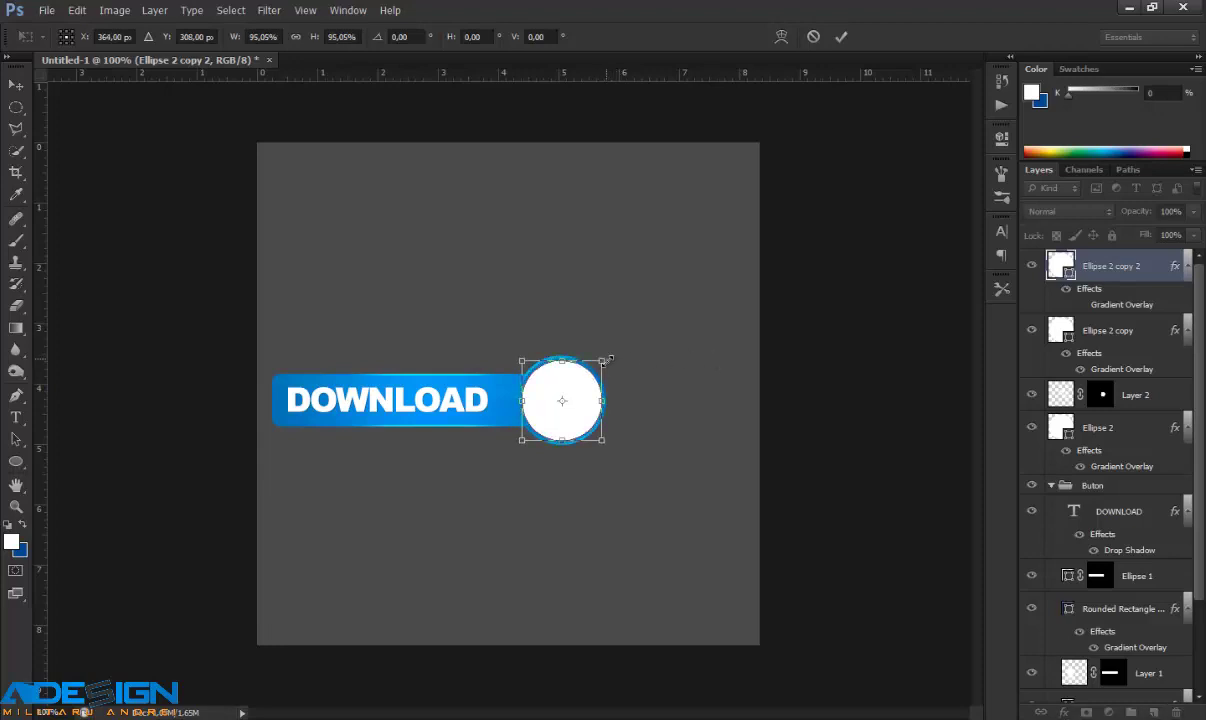
drag(603, 358, 606, 359)
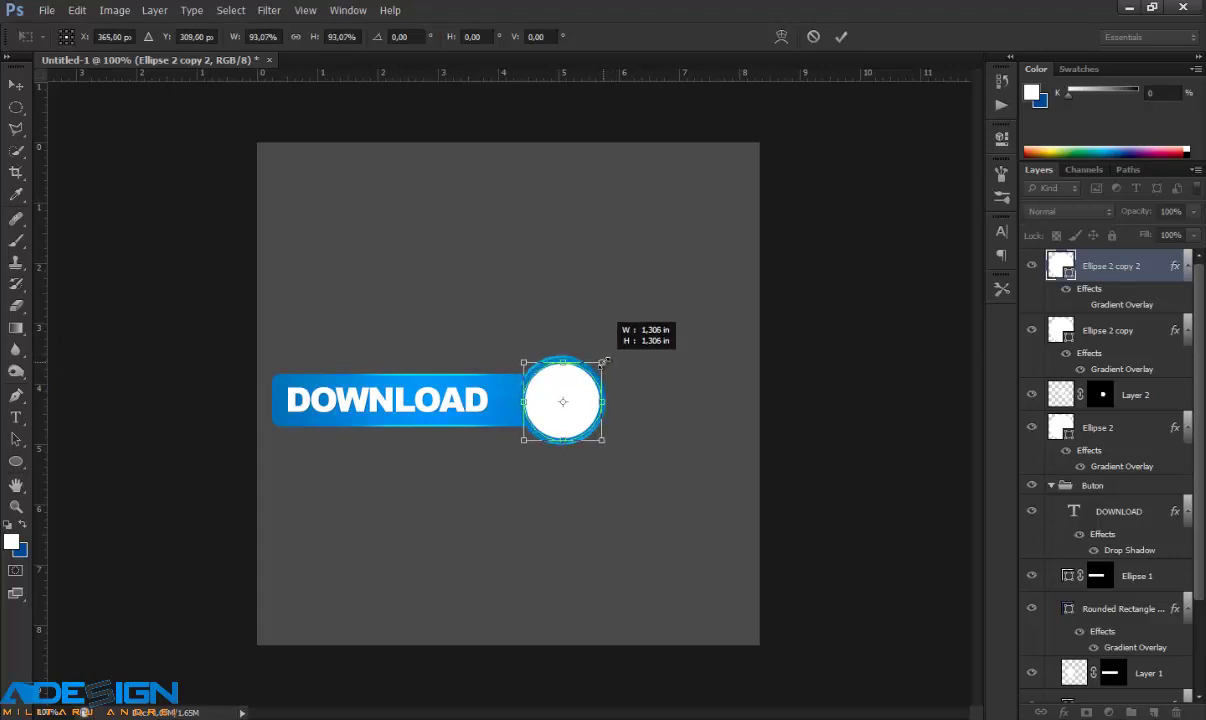
key(Return)
key(b)
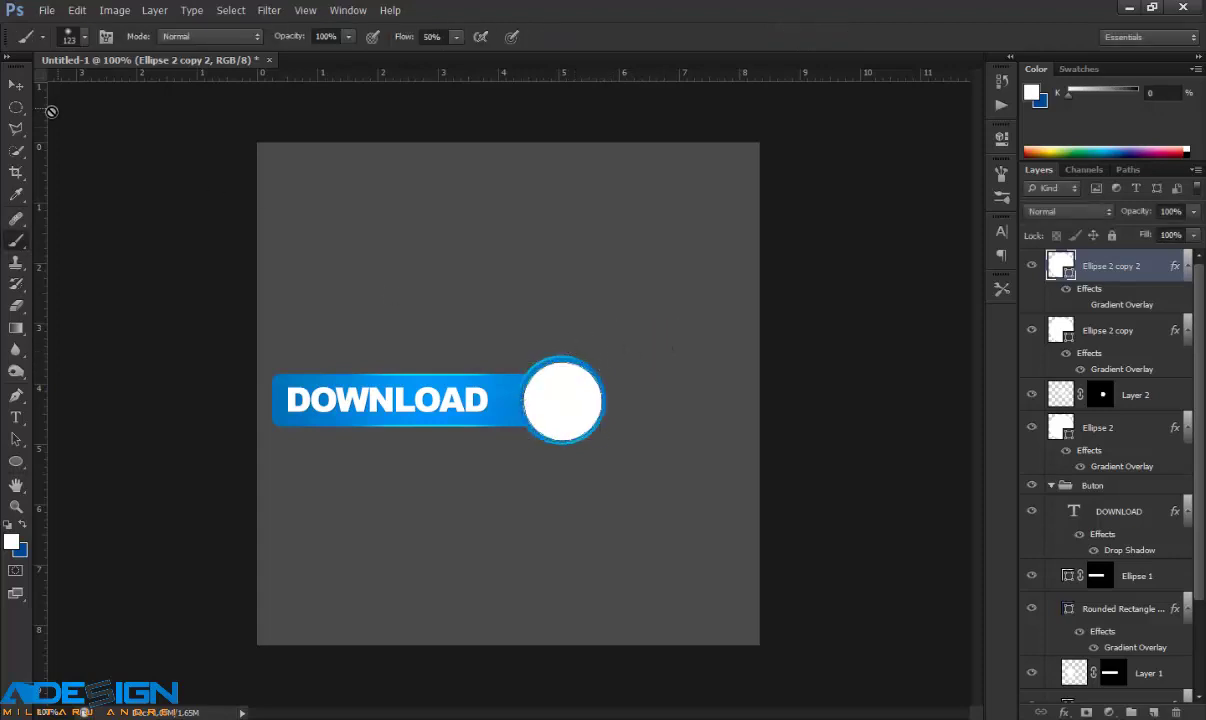
click(16, 108)
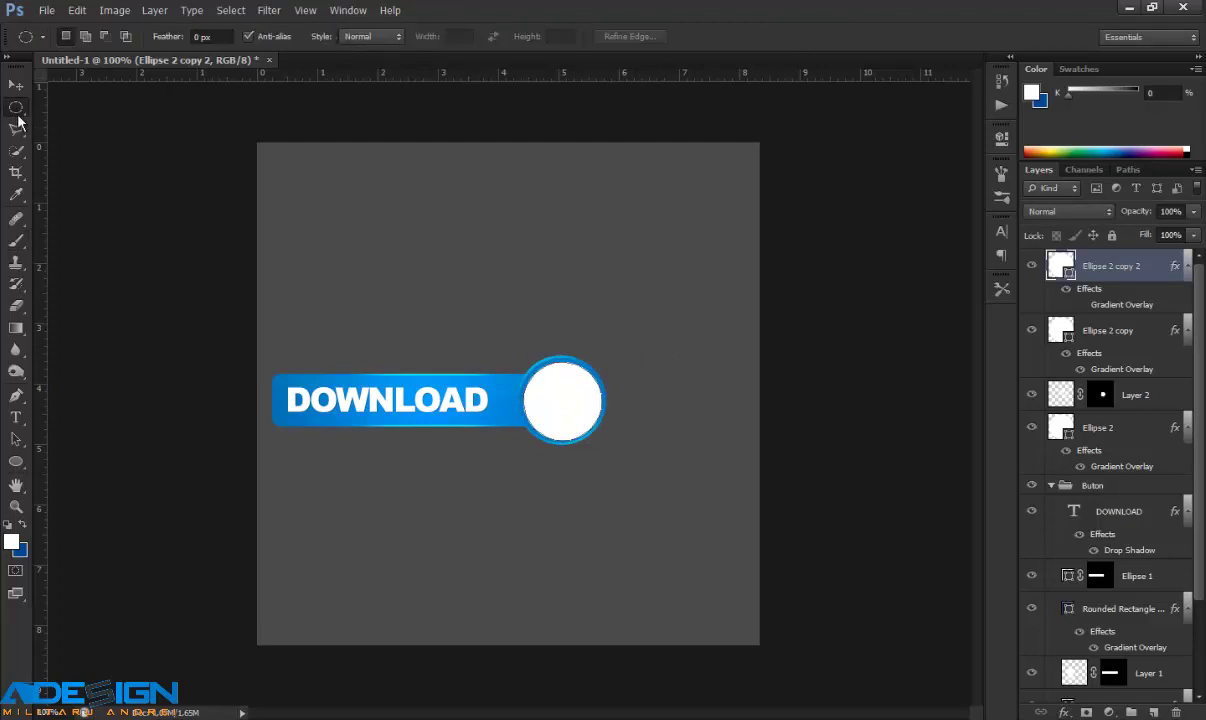
Step: Draw an elliptical selection overlapping the lower right of the white circle on Ellipse 2 copy 2
right_click(21, 112)
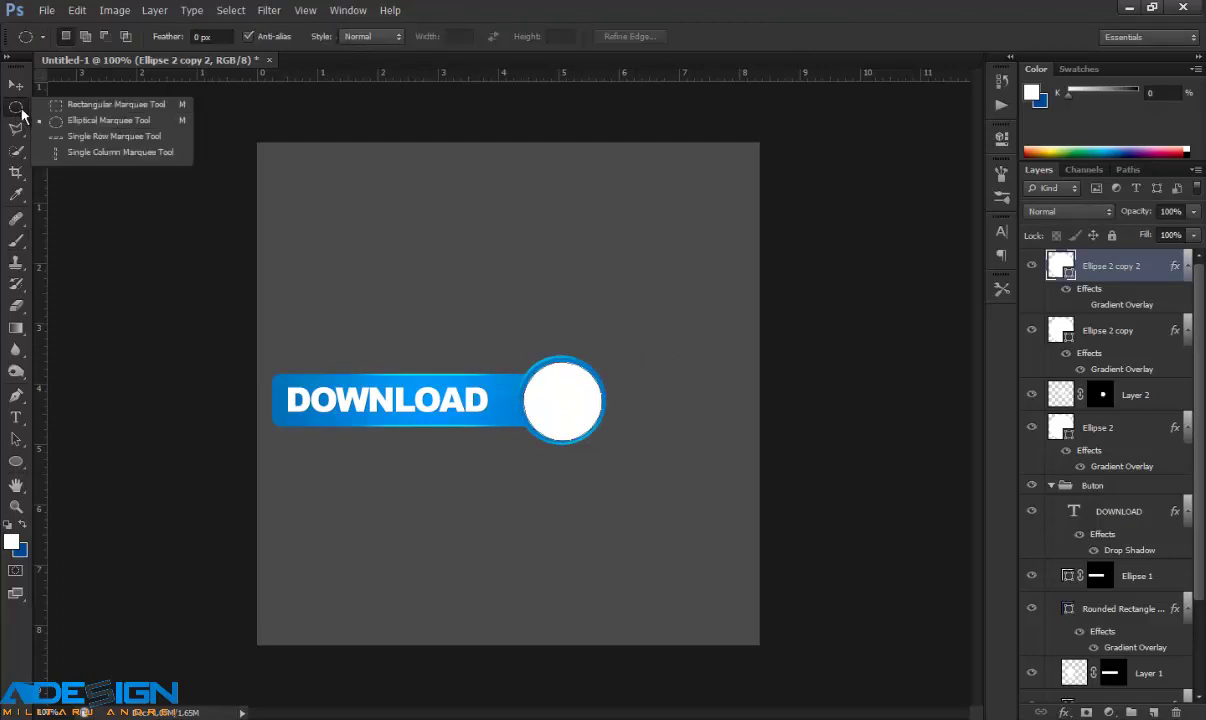
click(116, 122)
mouse_move(515, 487)
mouse_down()
mouse_move(623, 357)
mouse_move(623, 372)
mouse_up()
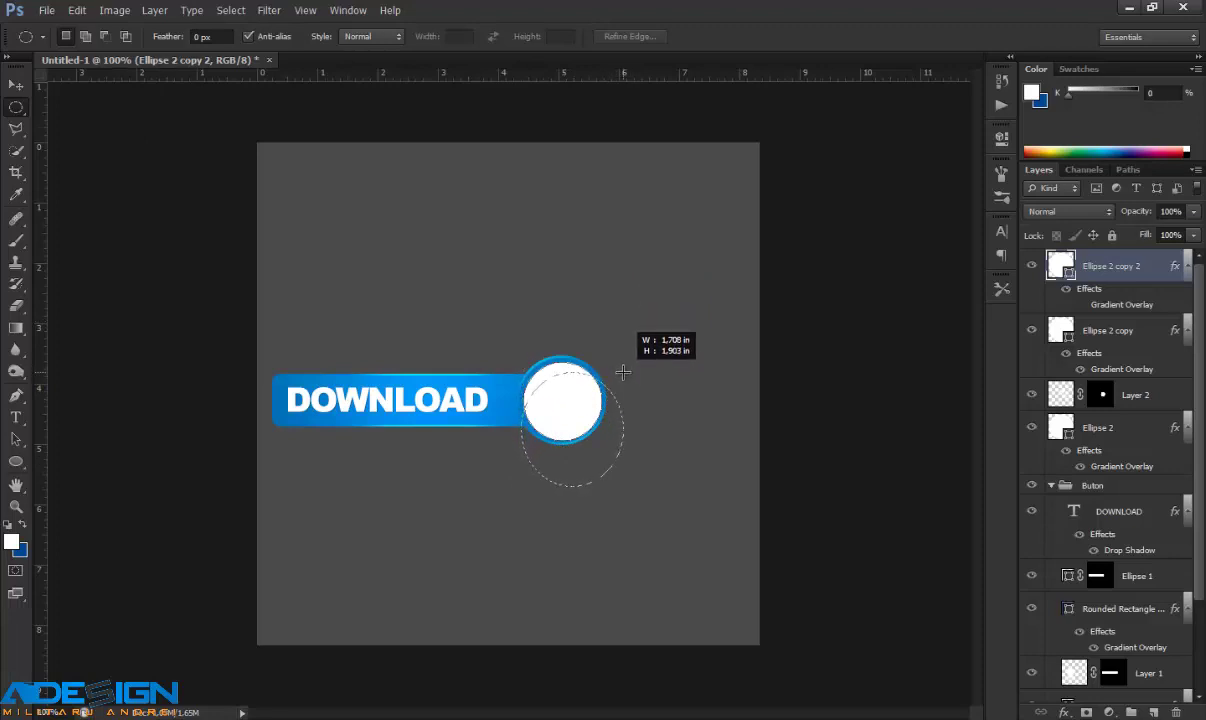
drag(623, 372, 624, 372)
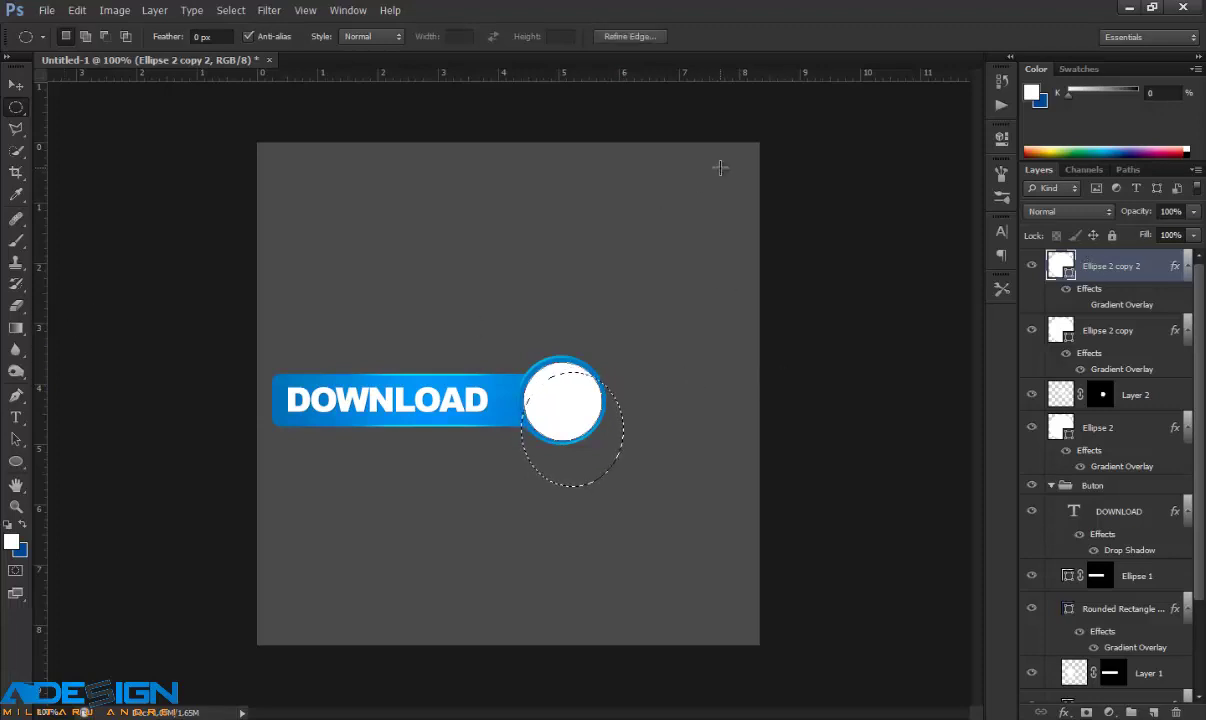
key(ctrl+z)
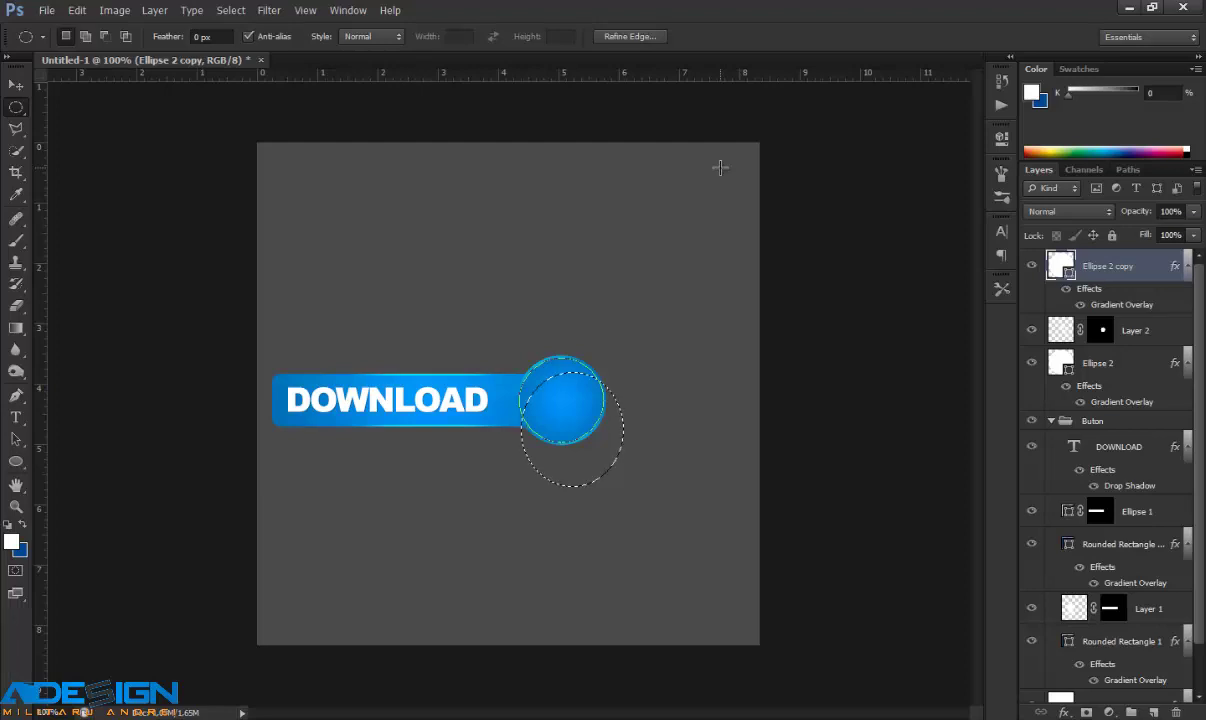
key(ctrl+y)
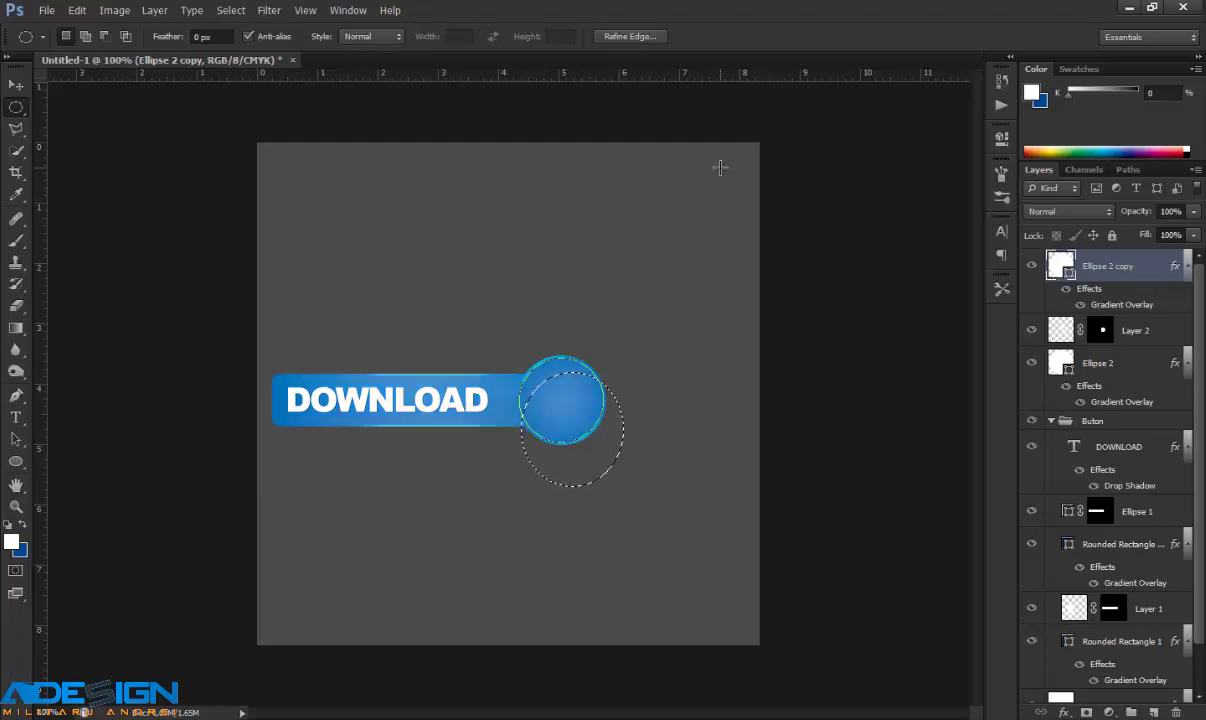
key(ctrl+y)
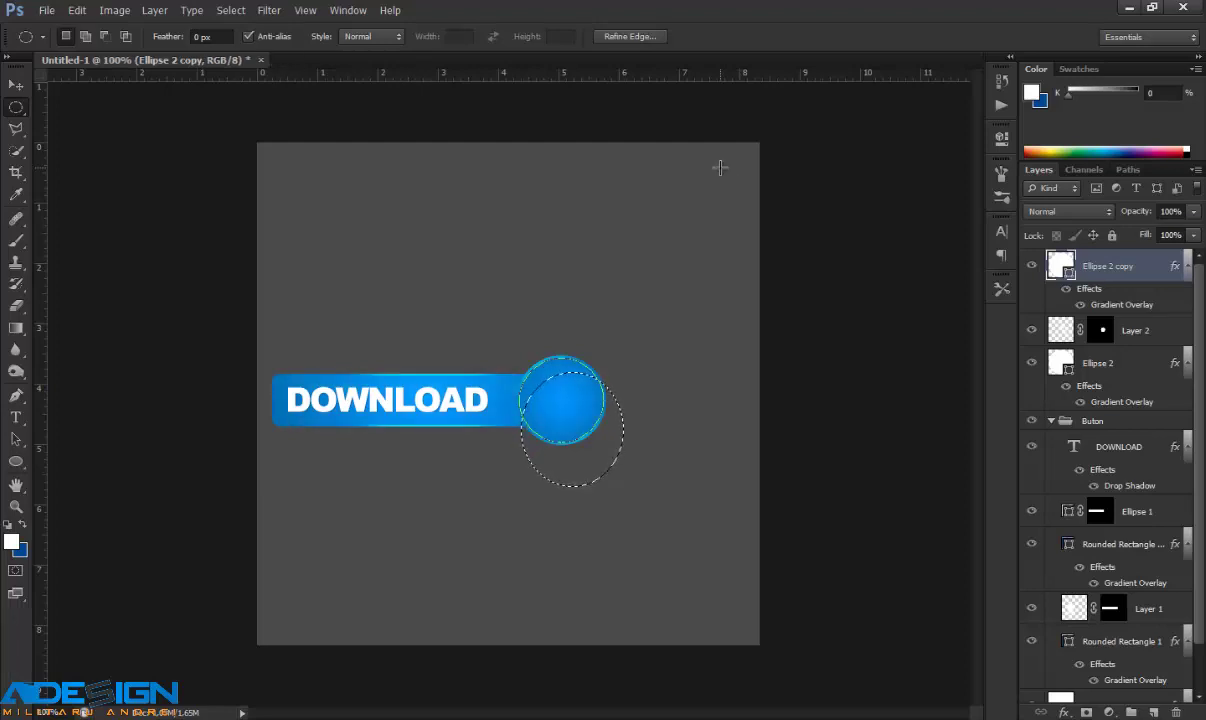
key(ctrl+shift+z)
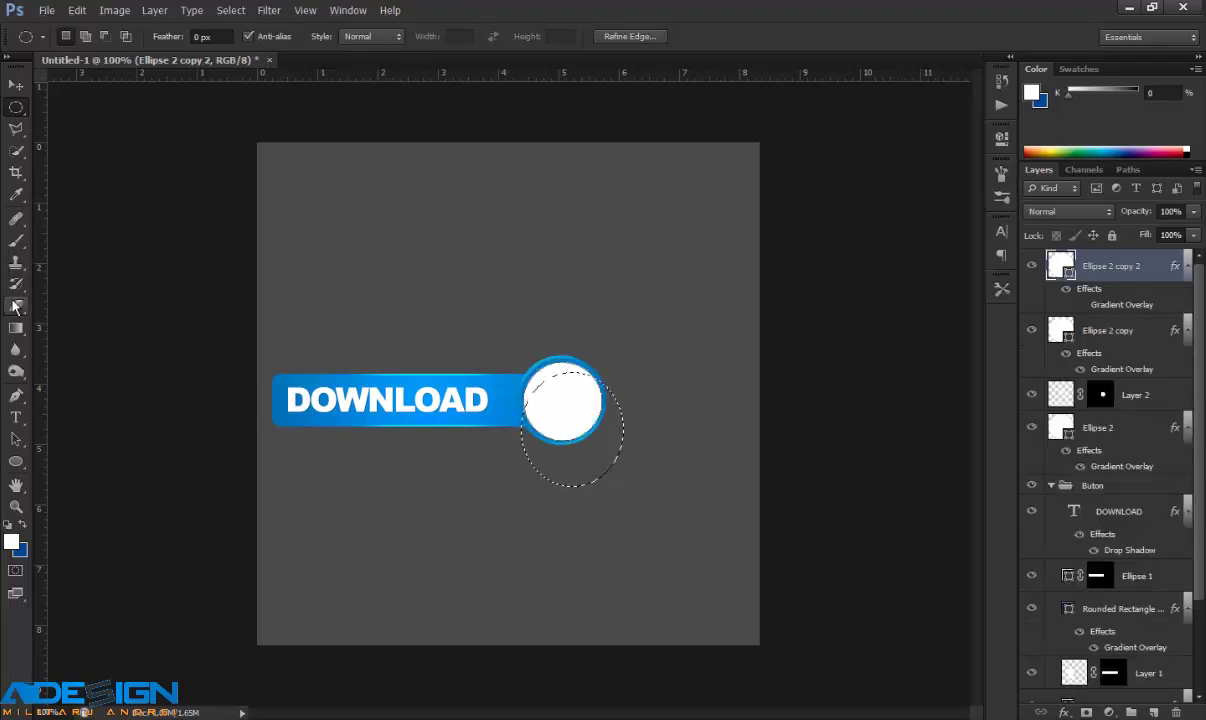
Step: Rasterize and erase the white circle inside the selection, leaving a top crescent, then deselect
click(22, 313)
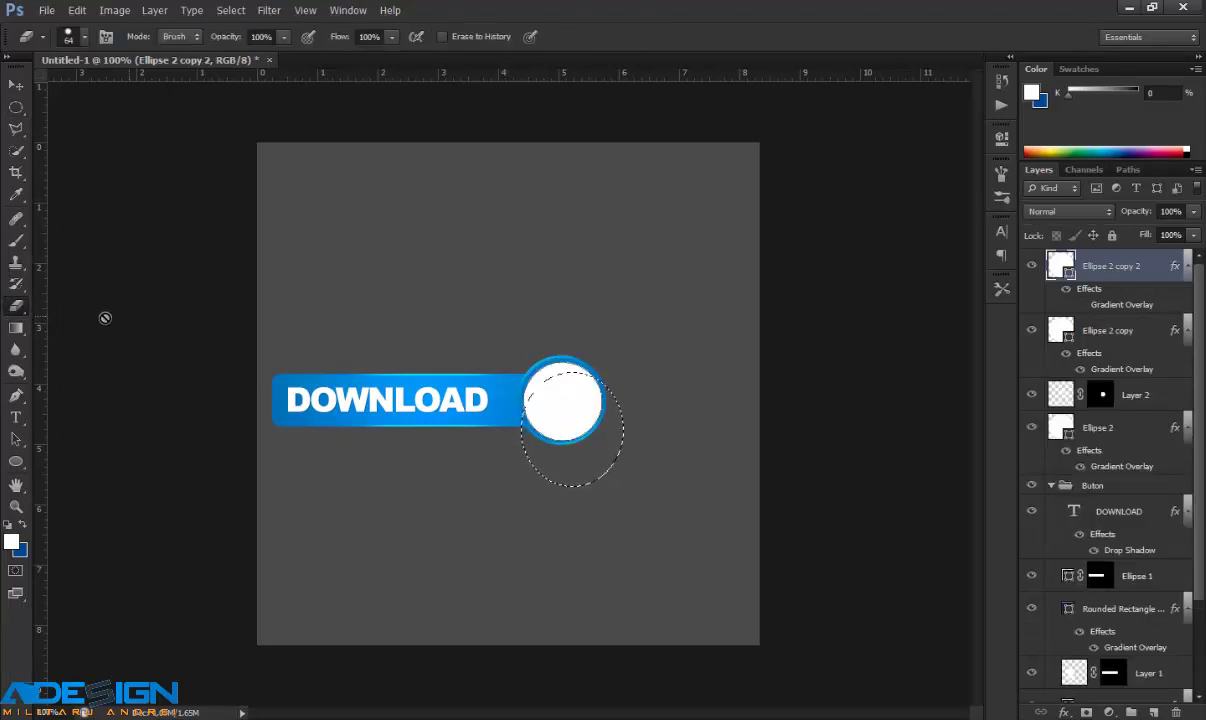
click(547, 428)
click(567, 285)
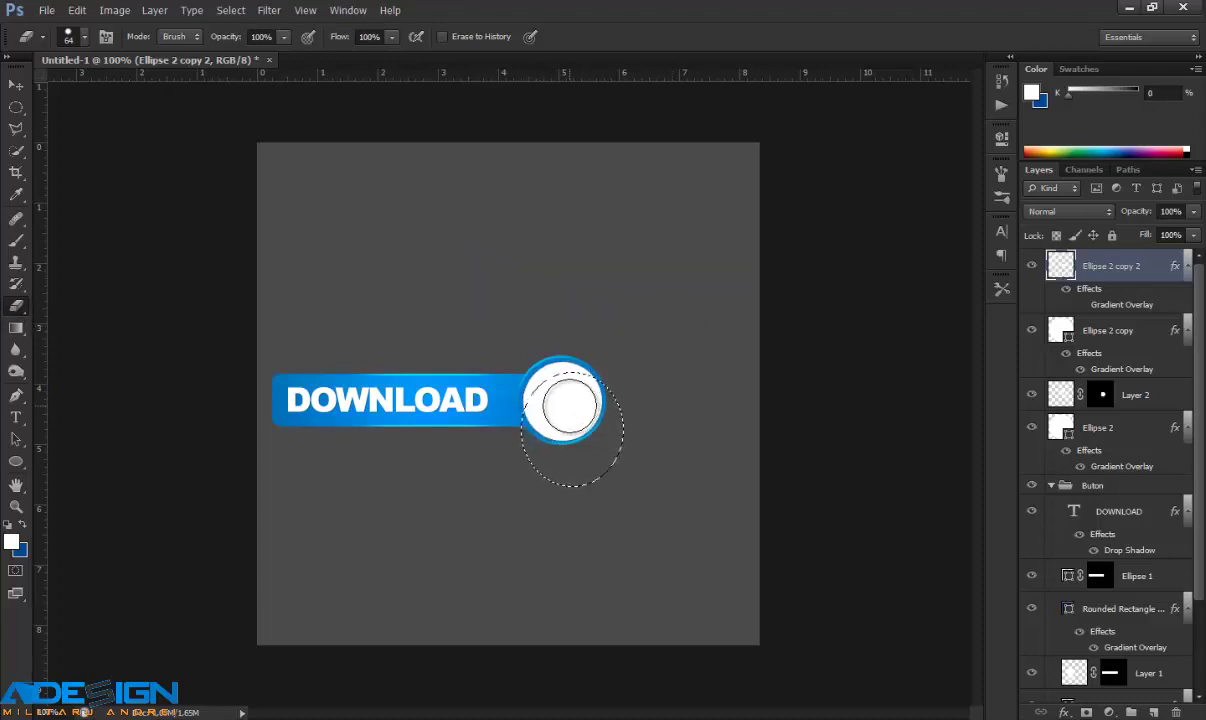
drag(569, 405, 530, 468)
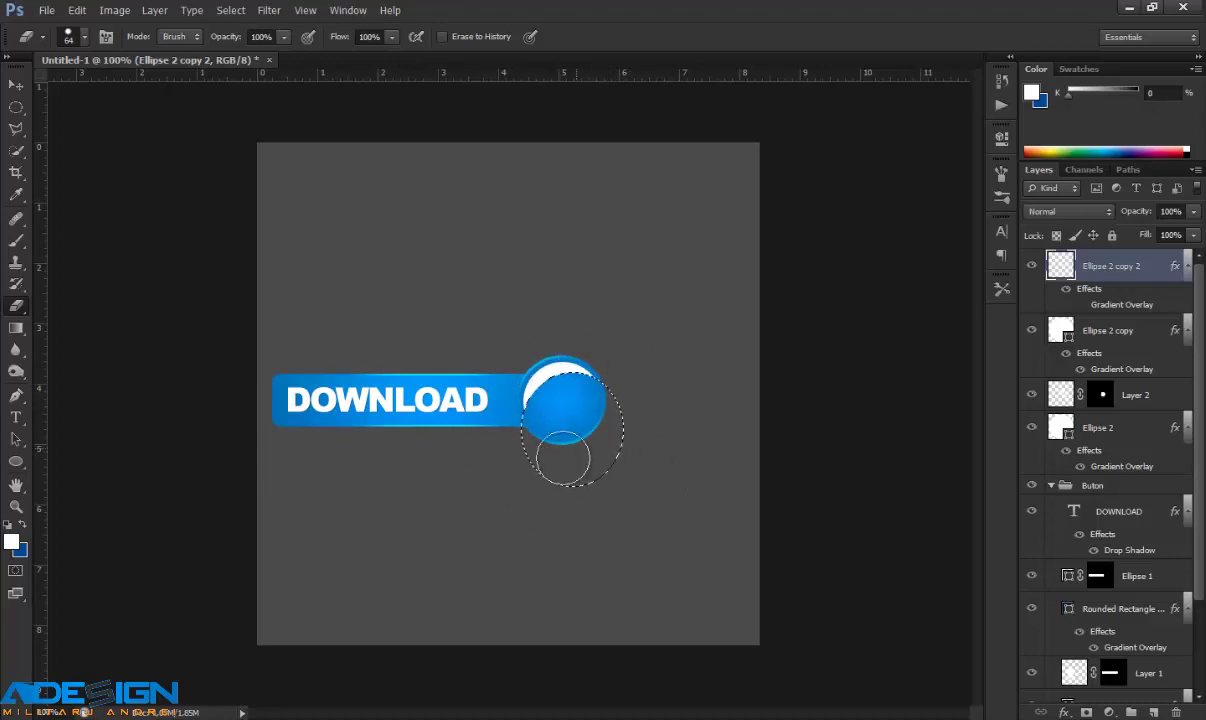
drag(499, 441, 575, 396)
click(16, 108)
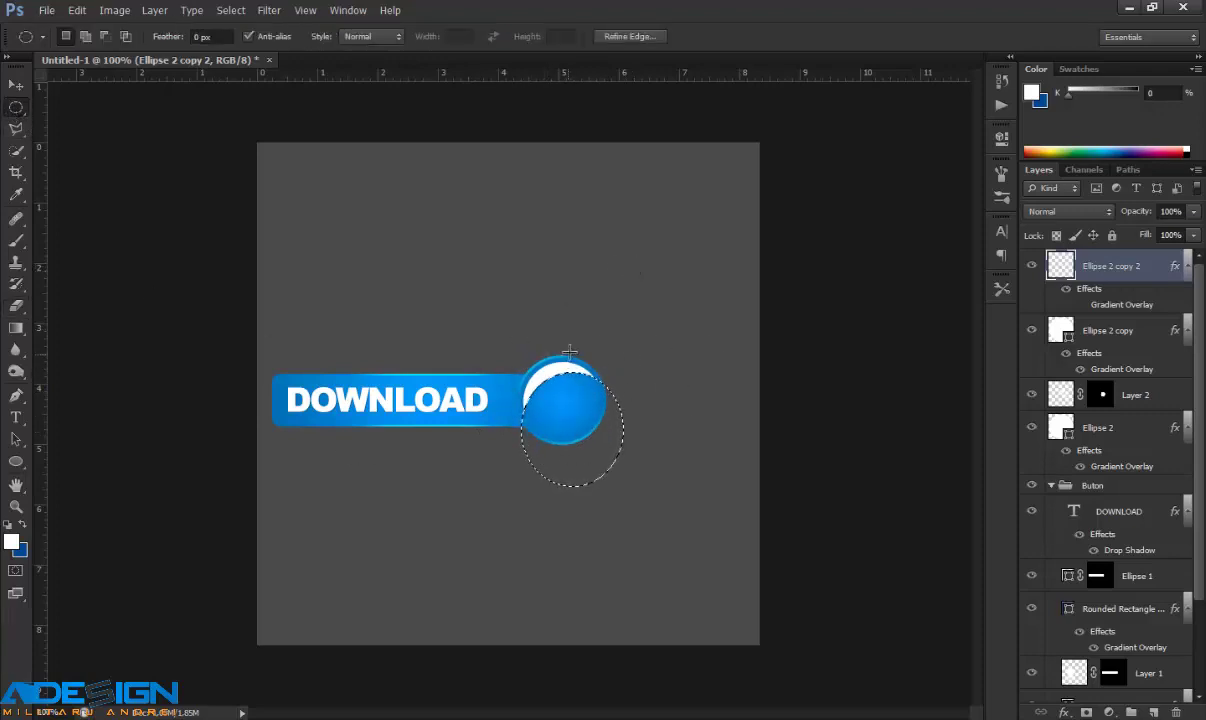
key(ctrl+d)
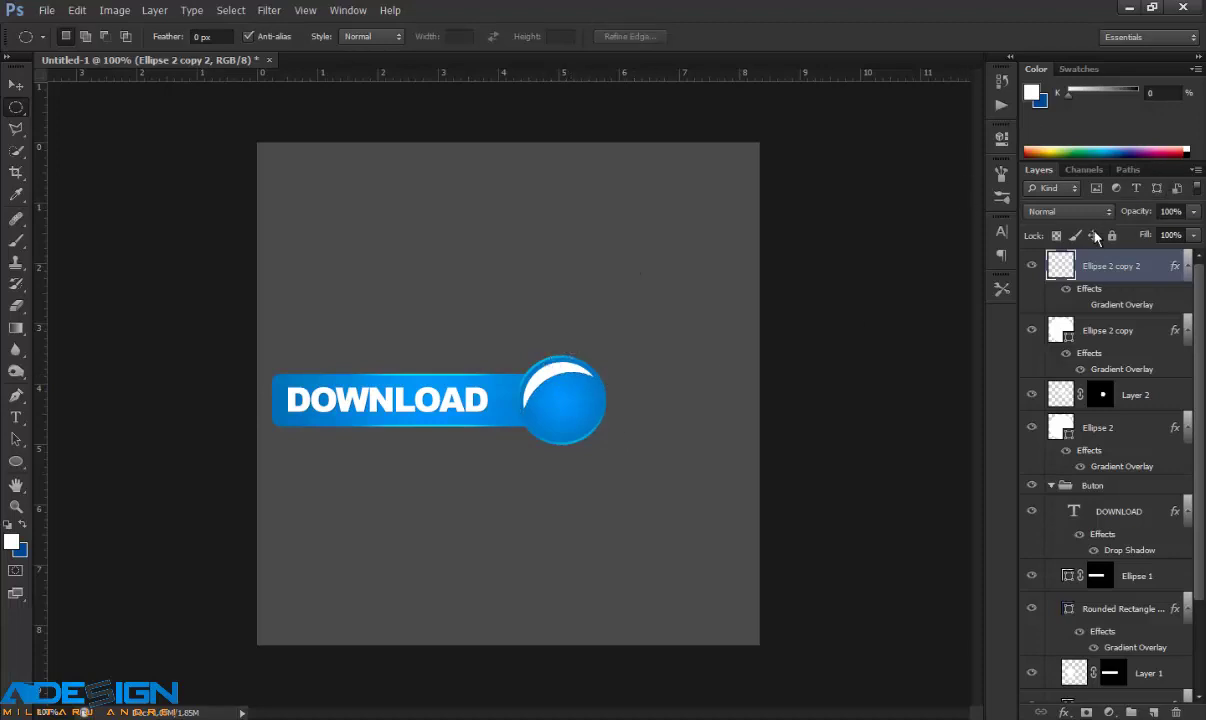
Step: Set Ellipse 2 copy 2 to Soft Light at 71% opacity and load Ellipse 2 copy as a selection
click(1078, 214)
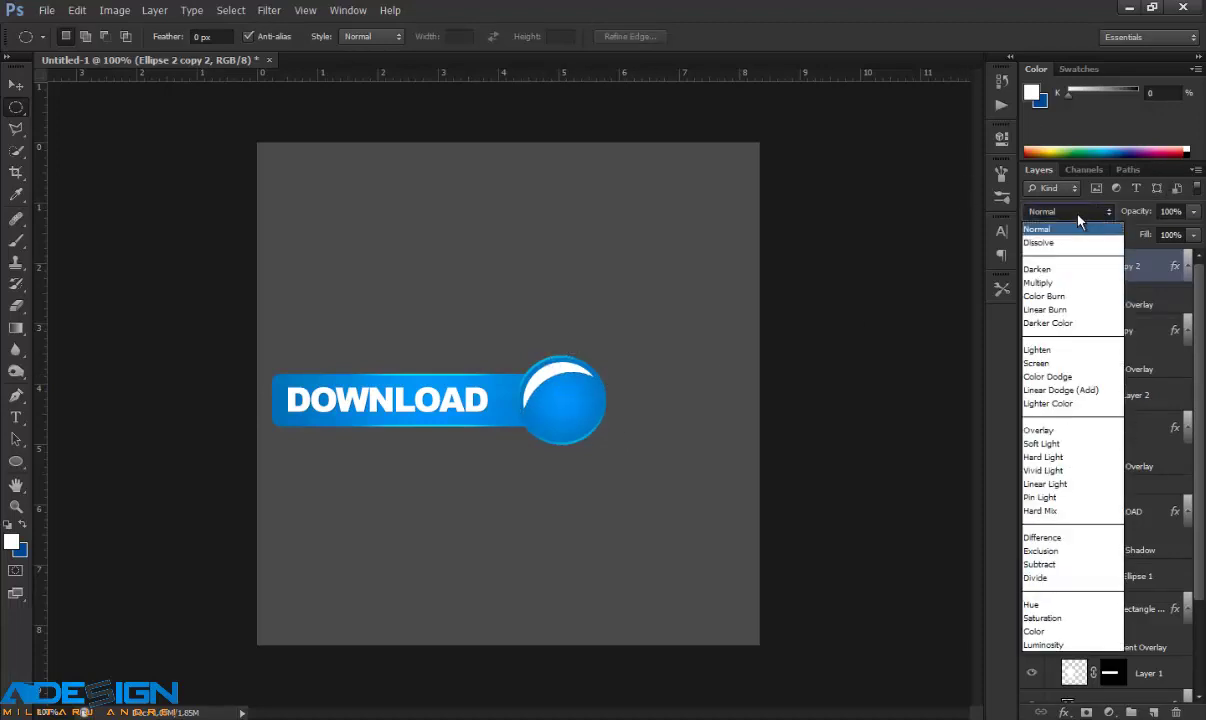
click(1040, 430)
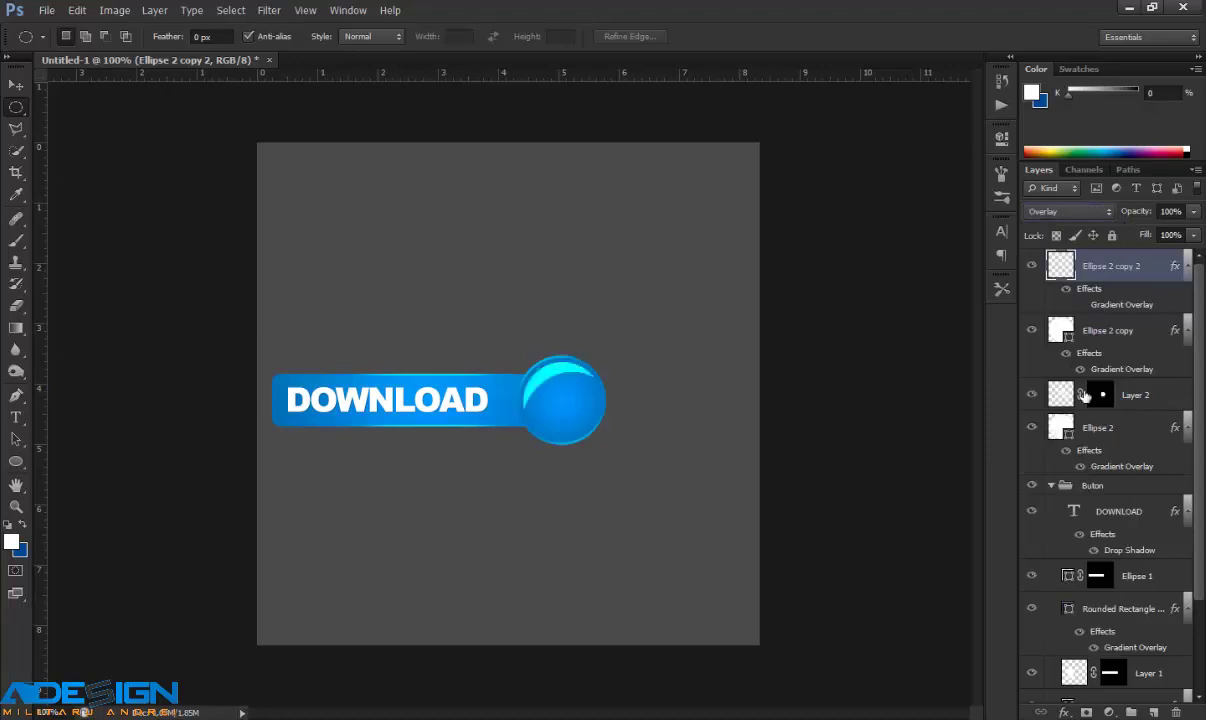
click(1068, 212)
click(1070, 446)
click(1173, 210)
text(71)
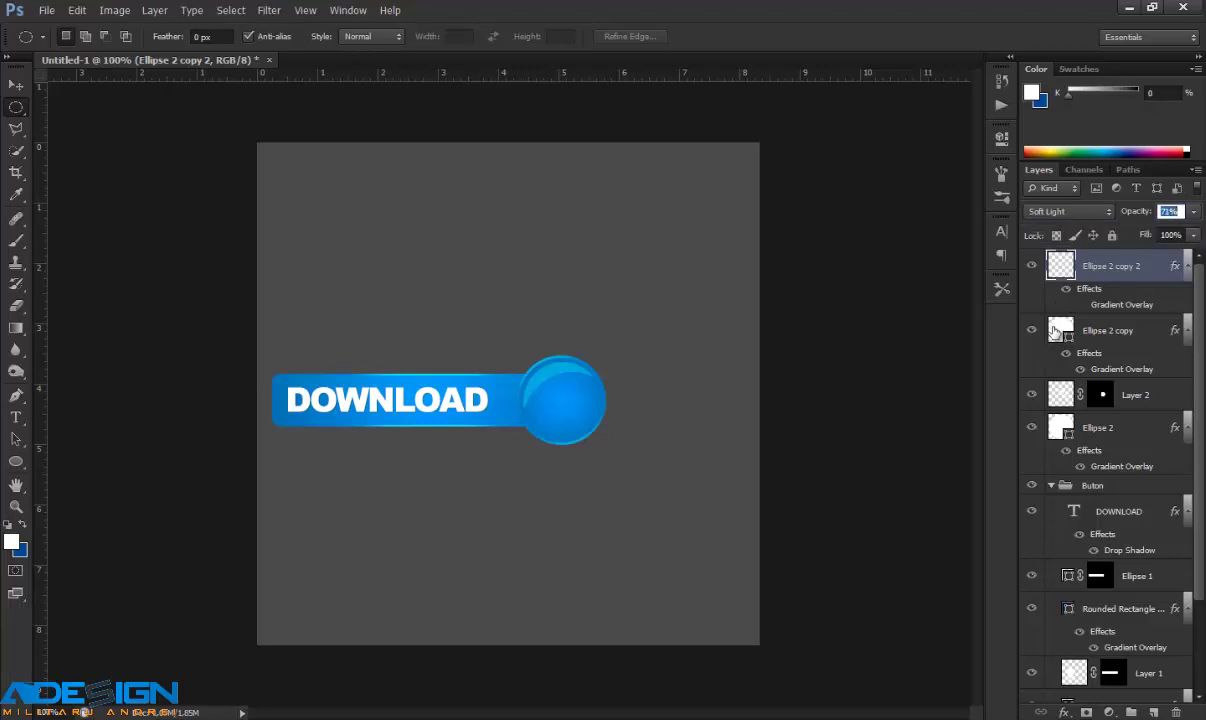
click(1059, 331)
ctrl+click(1060, 333)
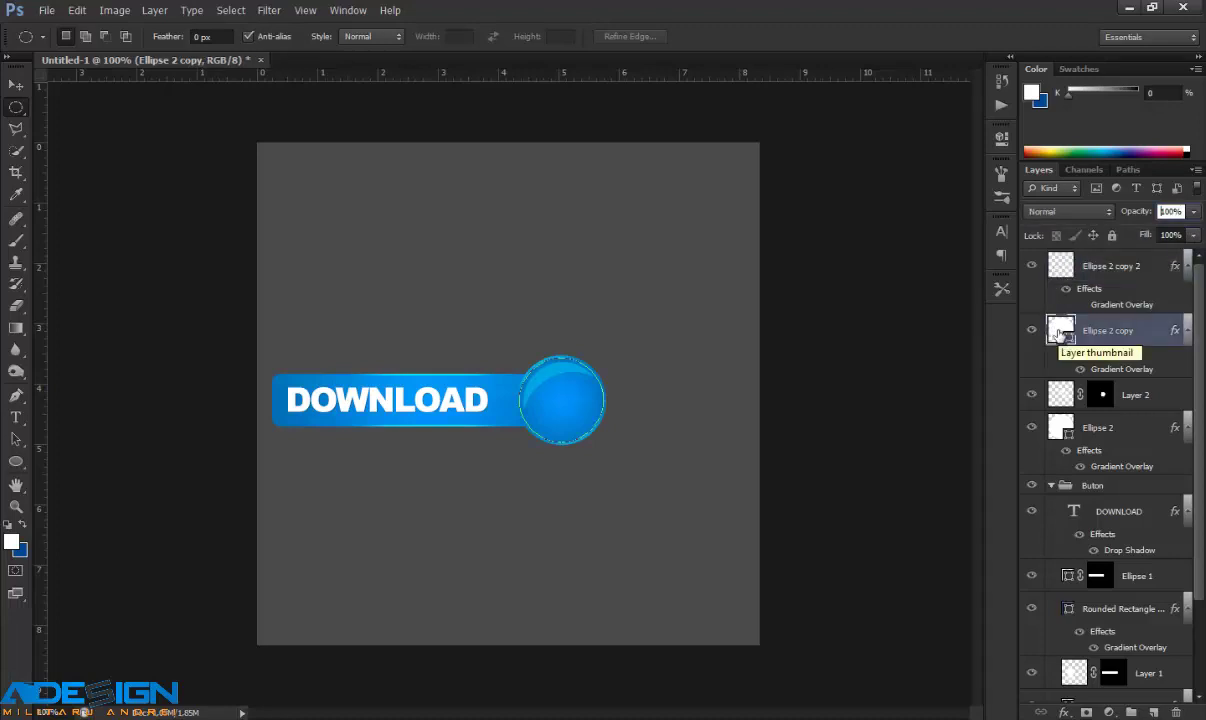
Step: Duplicate the Ellipse 2 copy circle, shrink it to 94%, and hide its Gradient Overlay
key(ctrl+j)
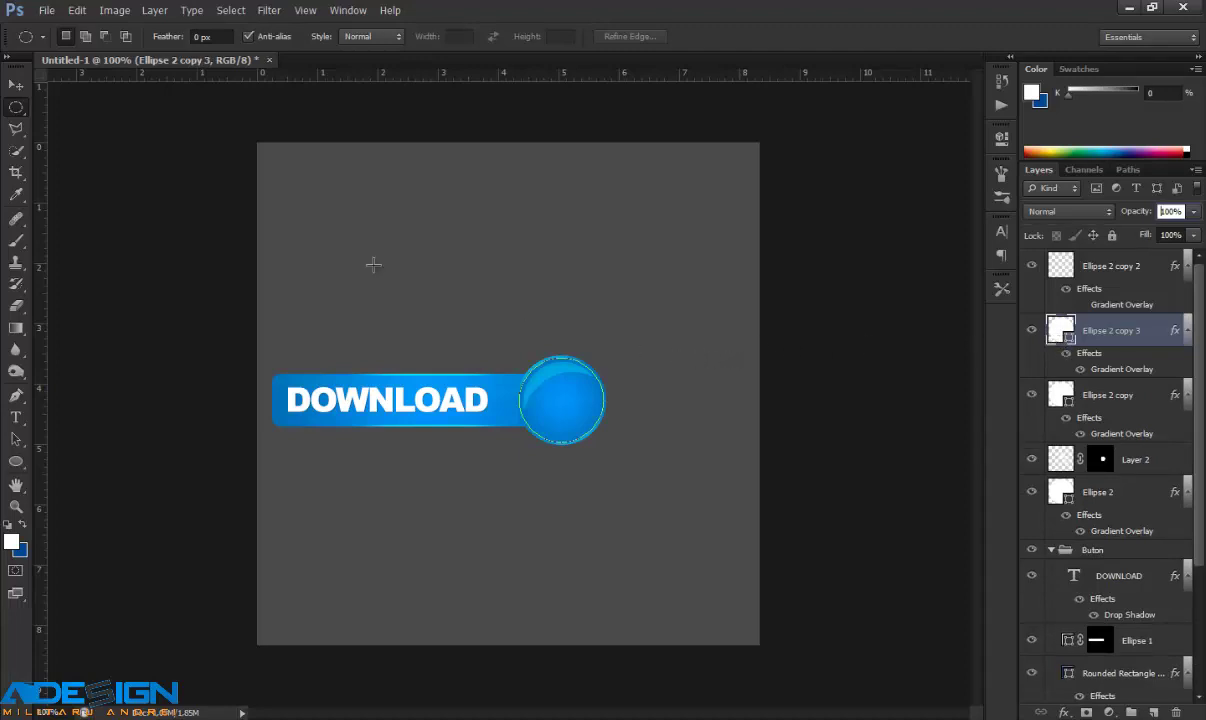
key(v)
key(ctrl+t)
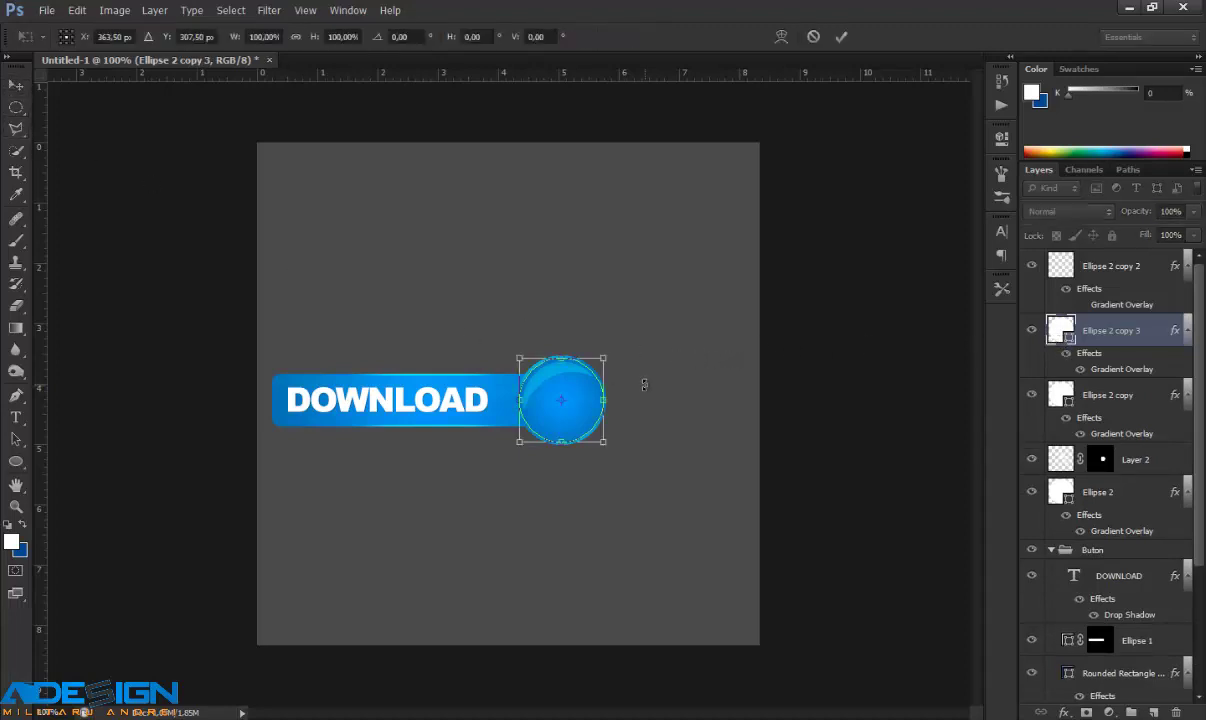
drag(604, 356, 606, 364)
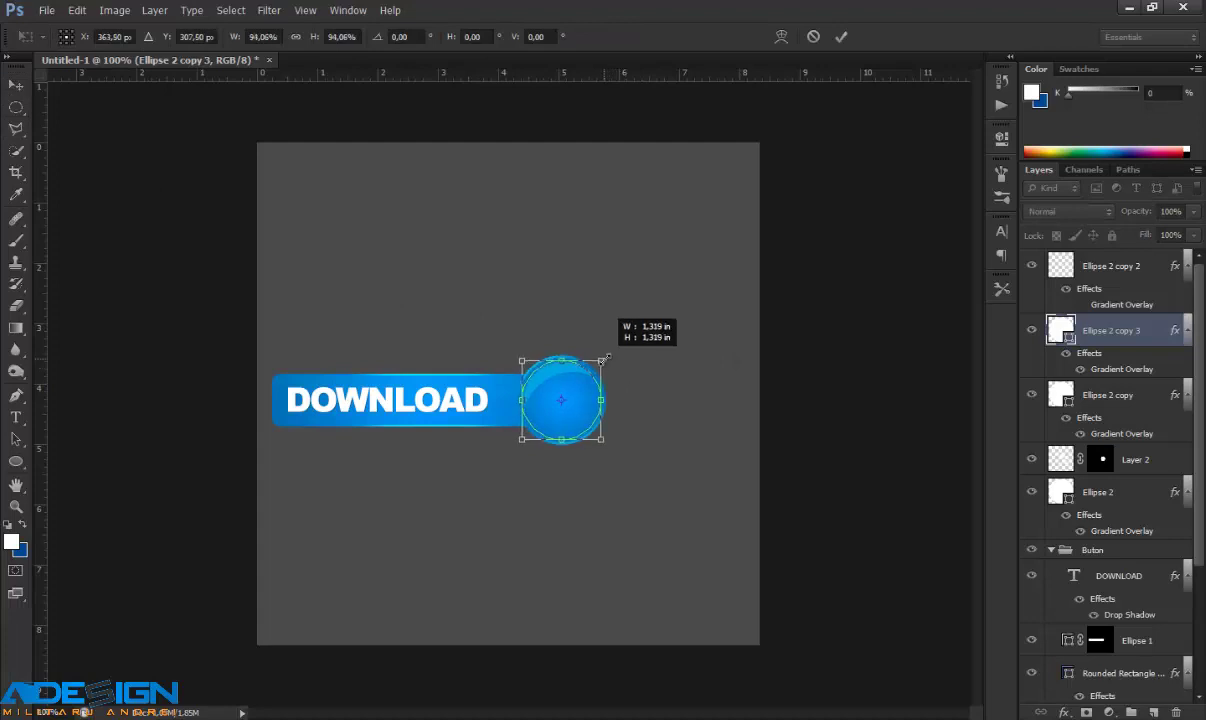
key(Return)
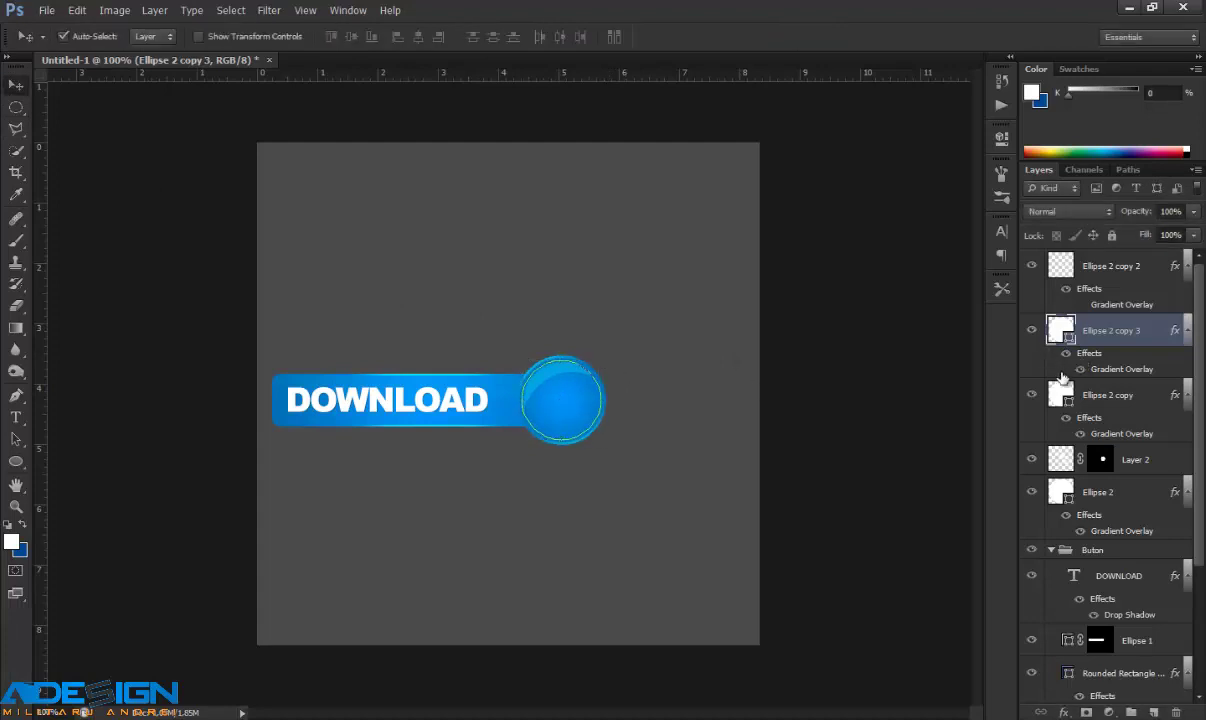
click(1080, 369)
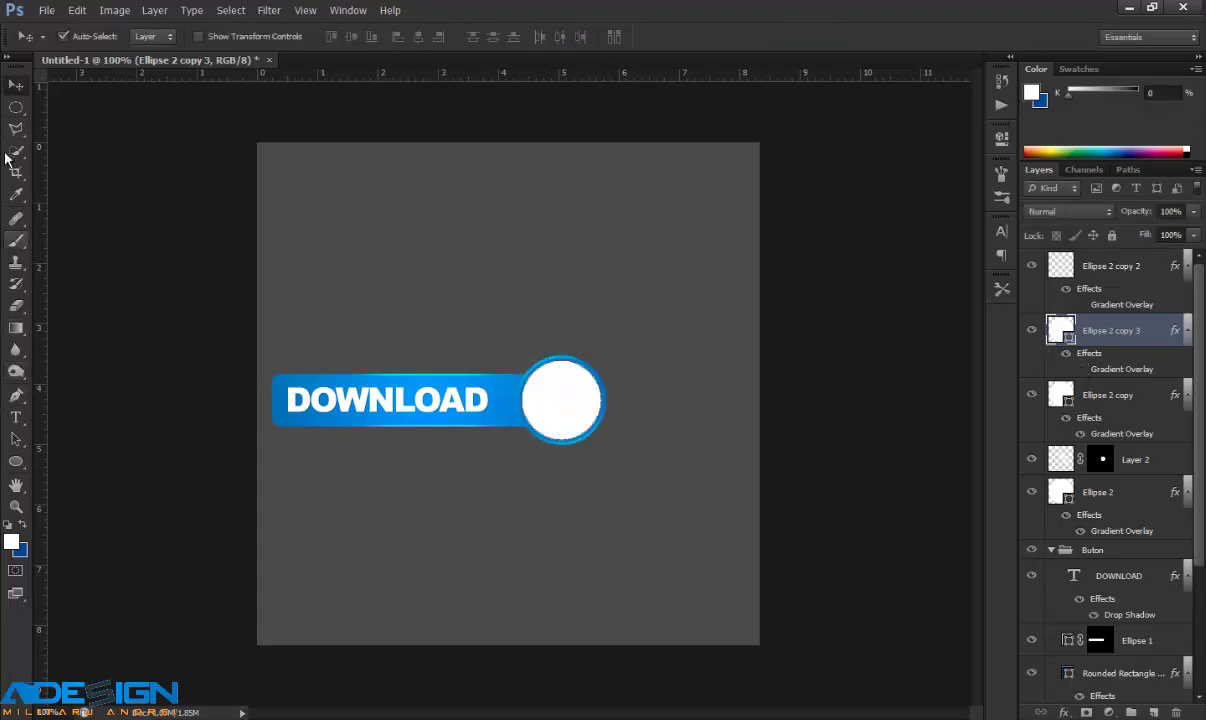
Step: Erase the duplicate white circle outside an elliptical selection, leaving a lower crescent
click(16, 107)
drag(366, 247, 634, 446)
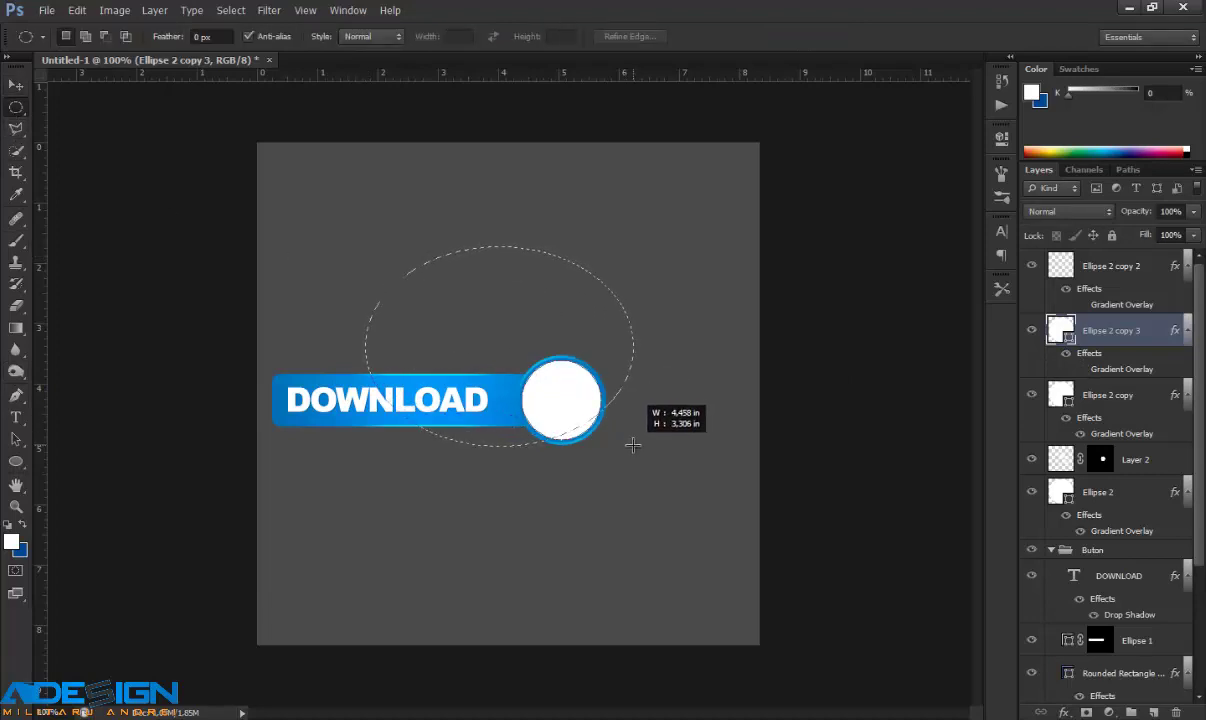
click(634, 446)
key(ctrl+z)
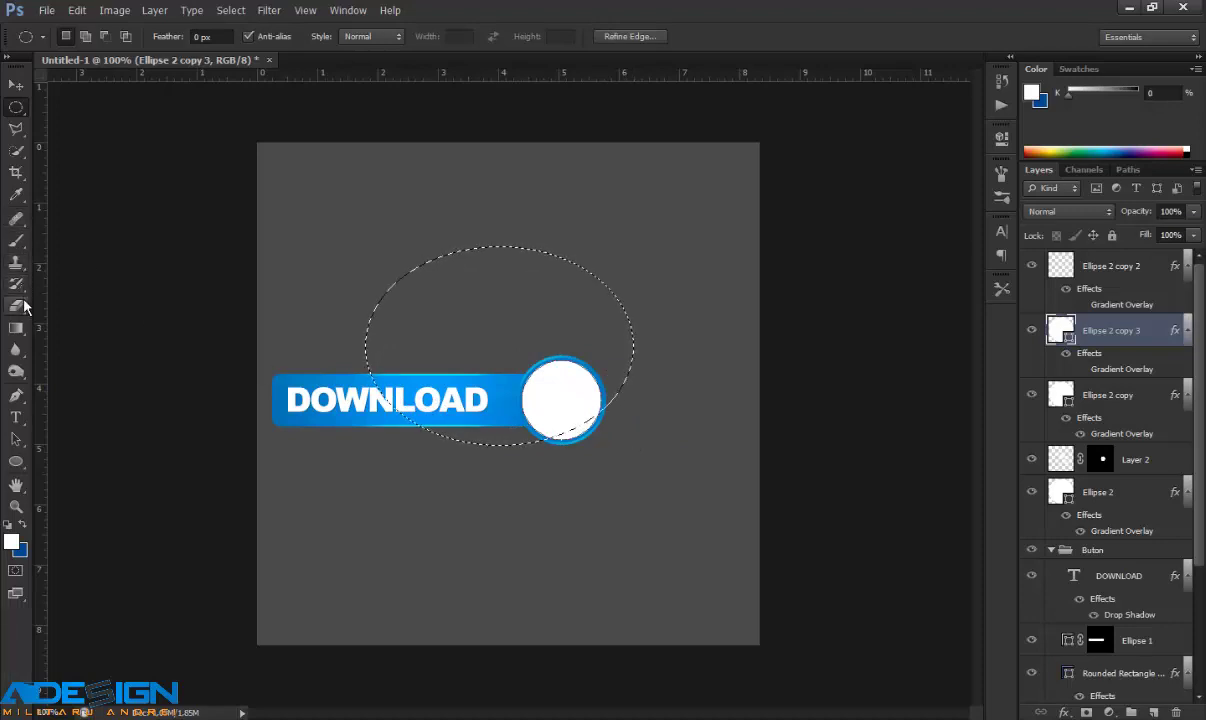
click(24, 303)
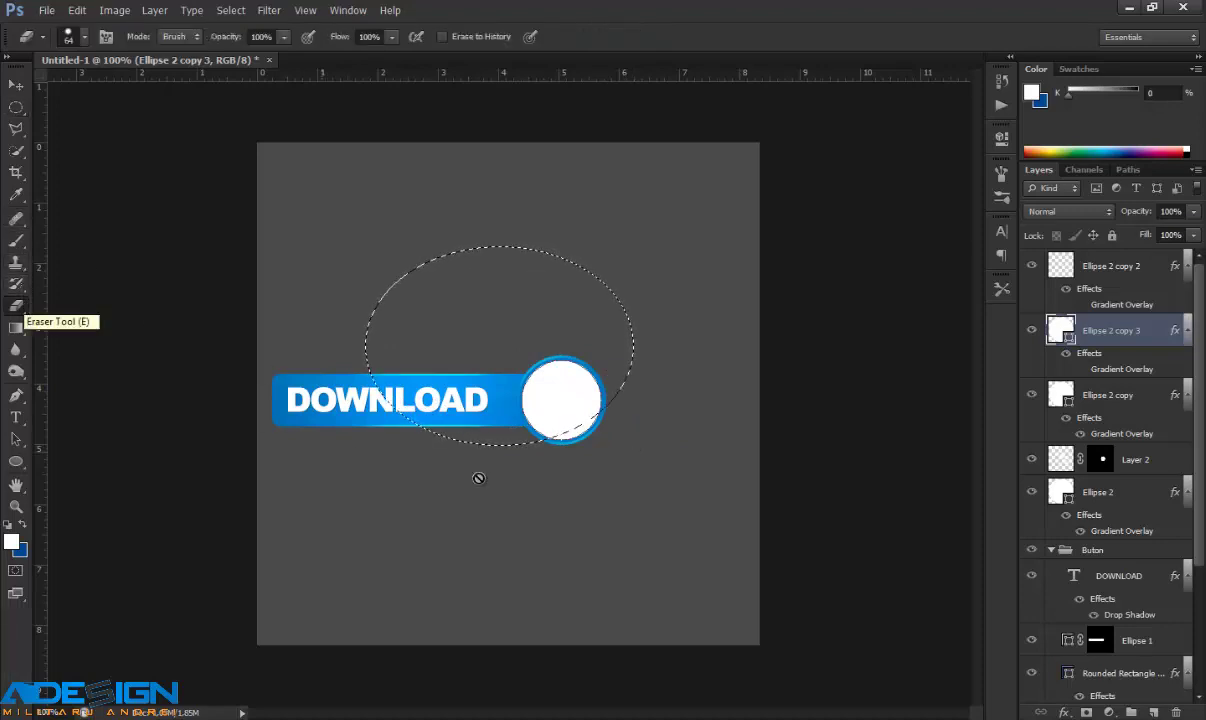
click(545, 398)
click(567, 285)
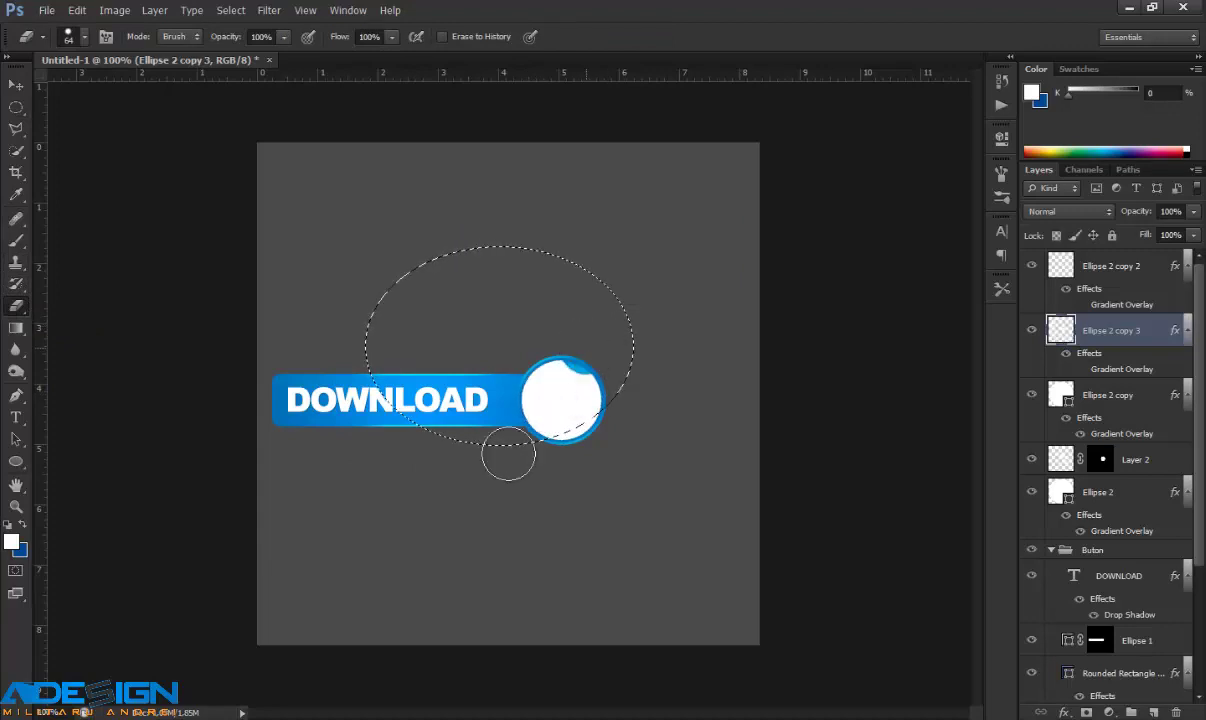
mouse_move(506, 458)
mouse_down()
mouse_move(549, 461)
mouse_move(622, 520)
mouse_up()
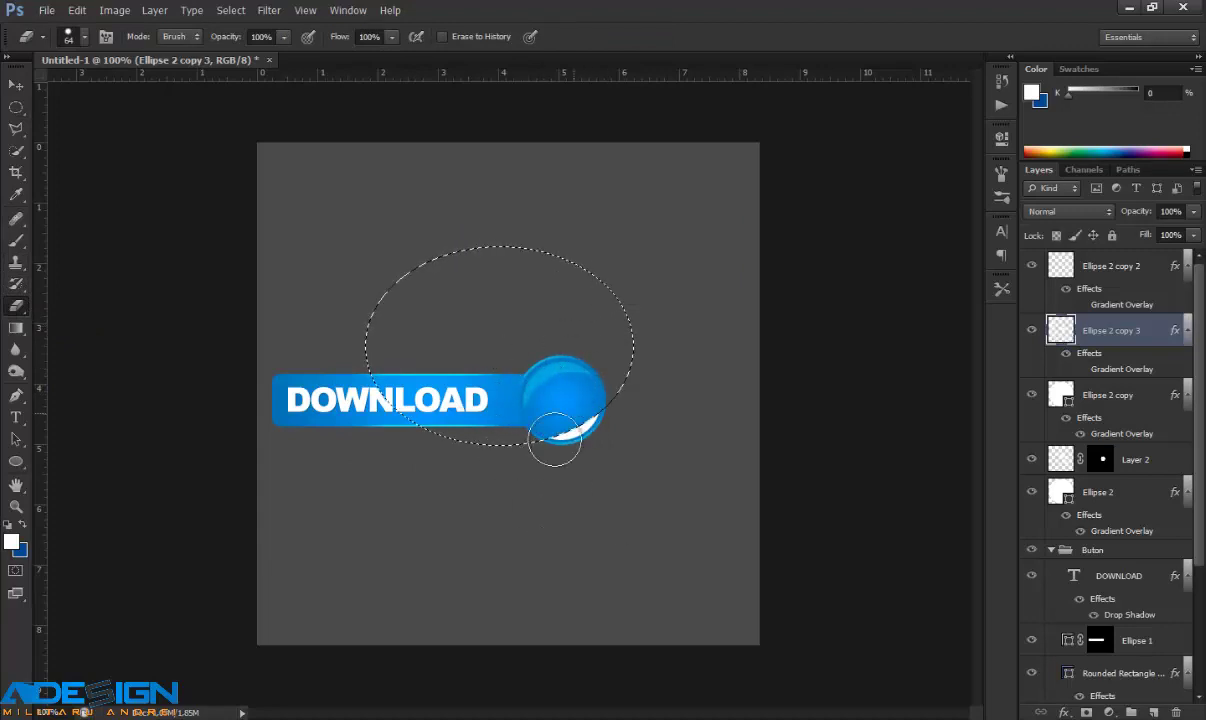
click(16, 107)
click(303, 196)
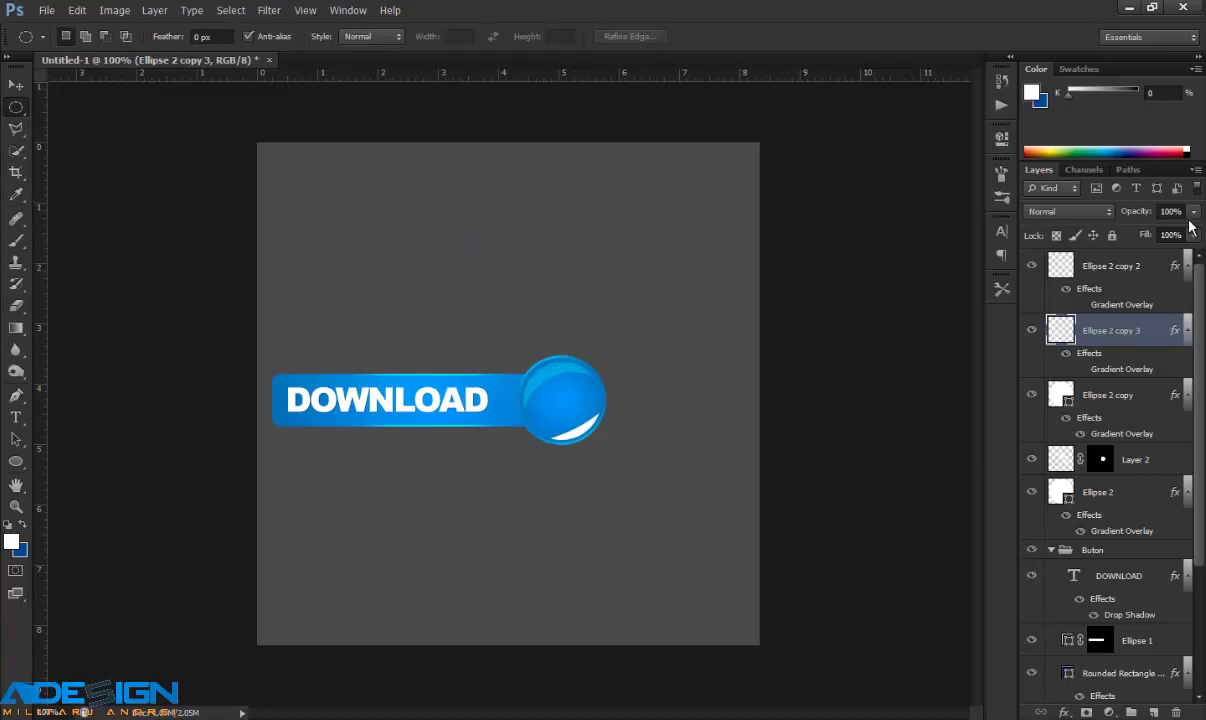
Step: Set the lower crescent layer to 47% opacity in Overlay blend mode
click(1105, 212)
click(1194, 212)
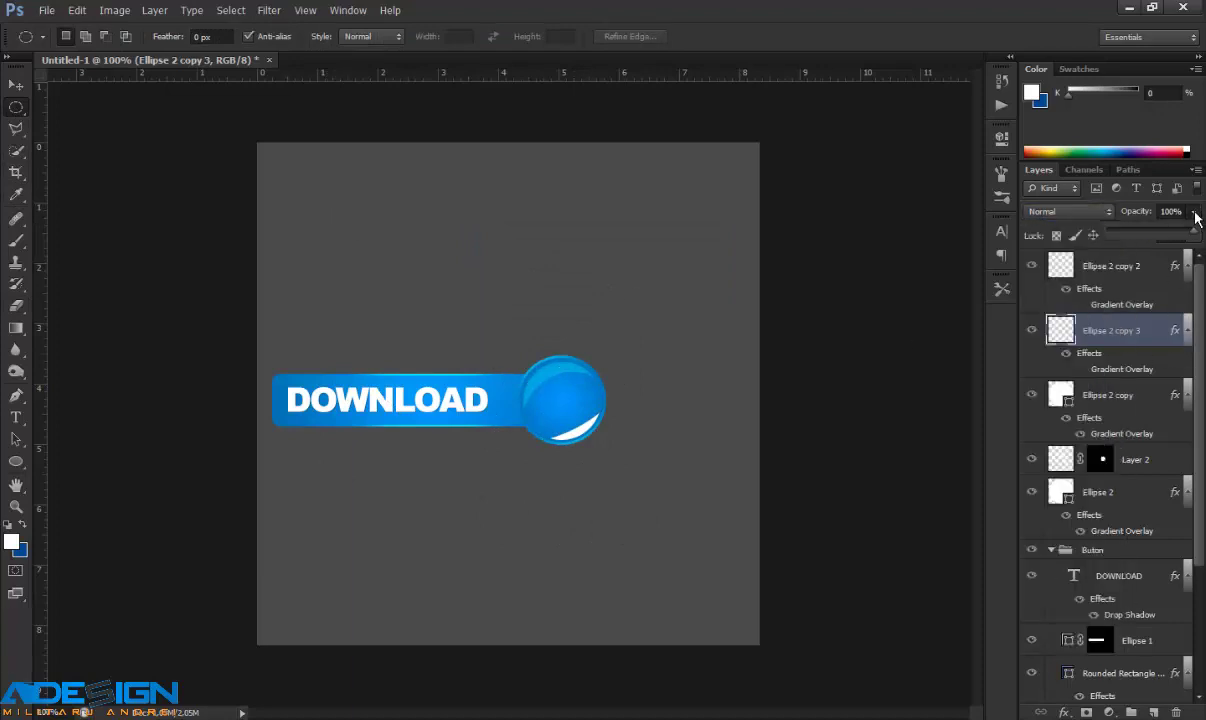
drag(1139, 232, 1136, 233)
drag(1148, 235, 1150, 235)
click(1068, 212)
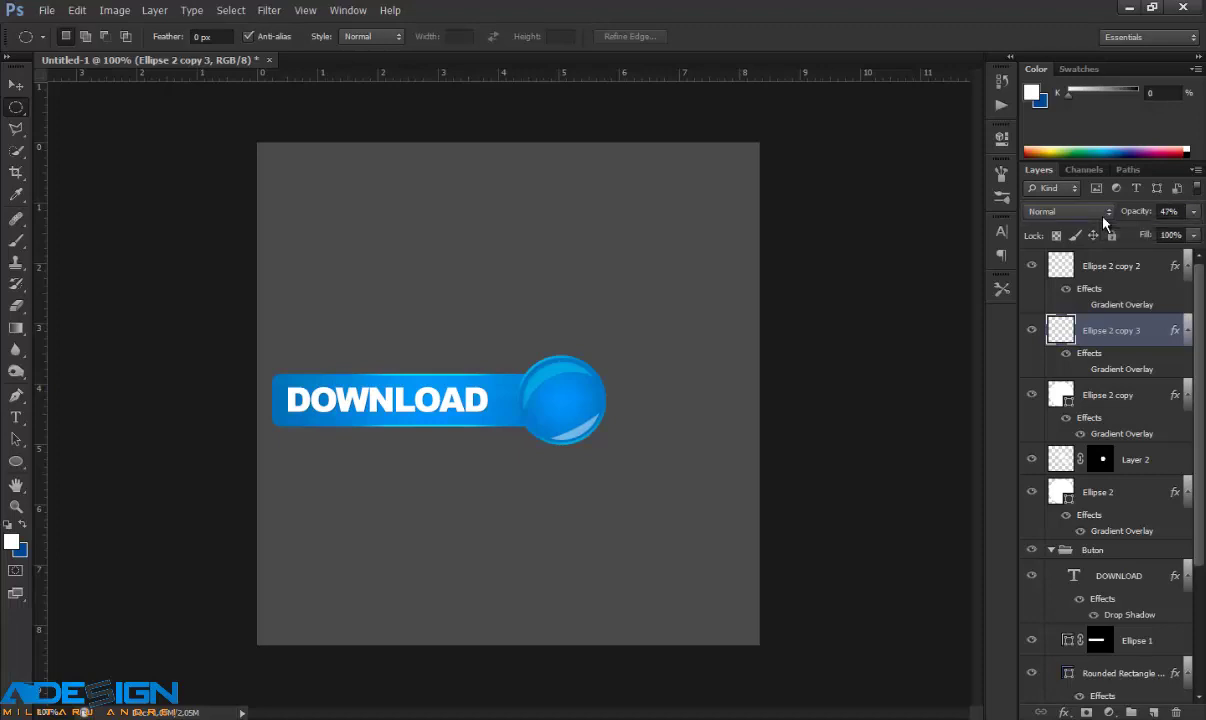
click(1055, 402)
Step: Draw a tiny white dot on a new layer at the ball's upper left, enlarged about 150%
click(1062, 265)
key(ctrl+shift+alt+n)
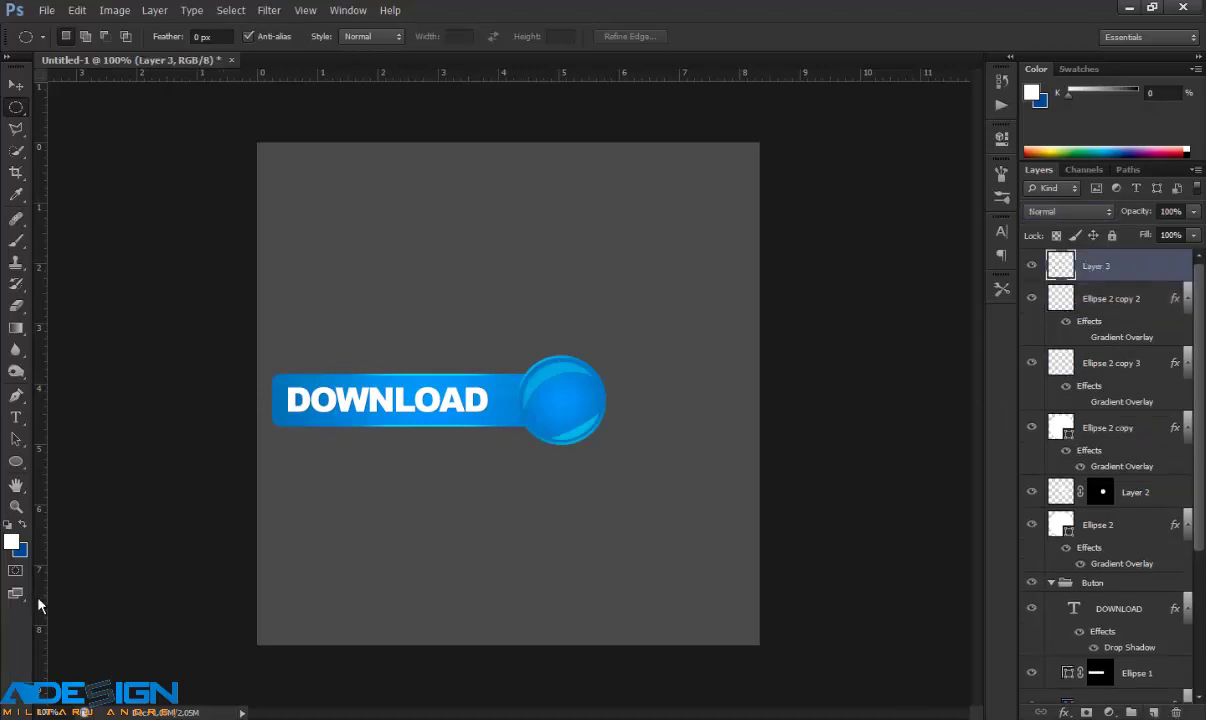
click(17, 462)
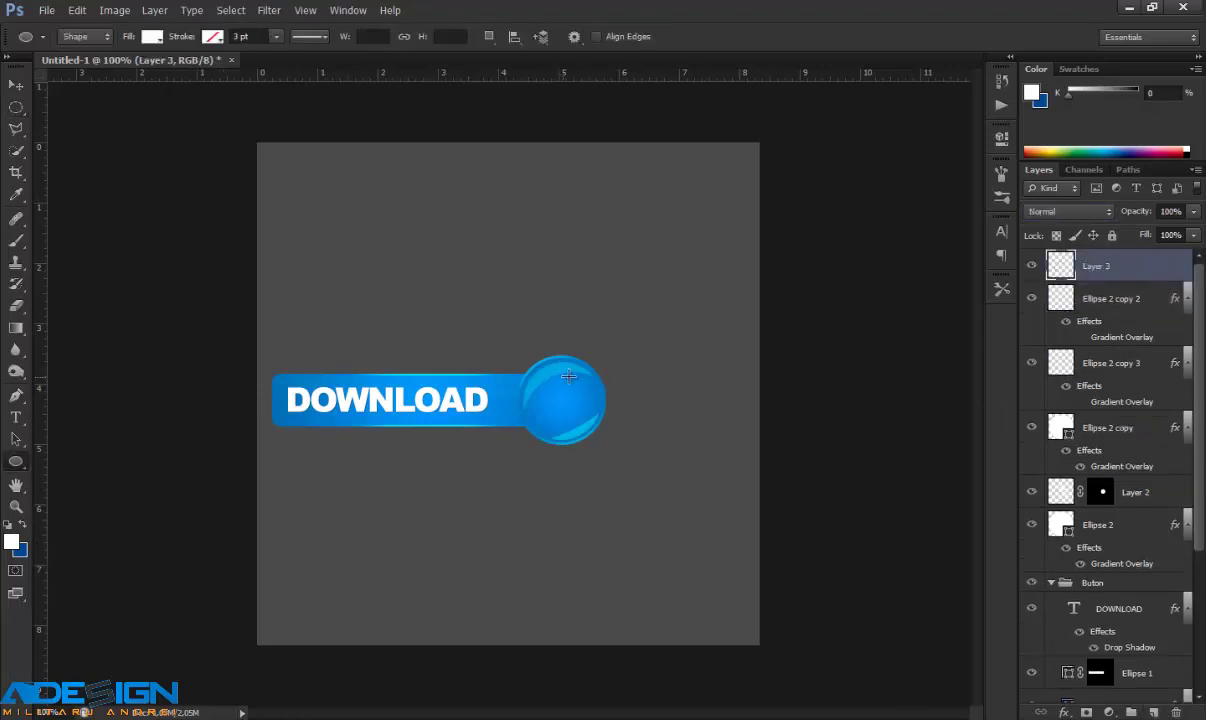
drag(531, 387, 550, 381)
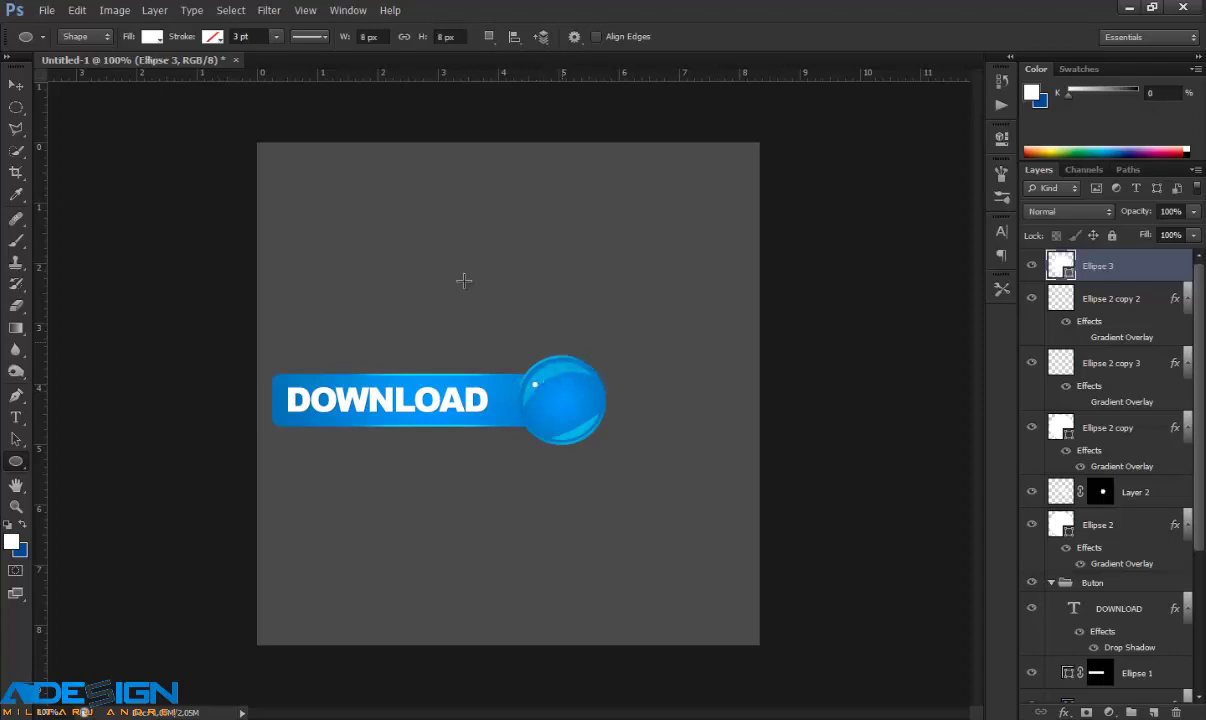
key(ctrl+t)
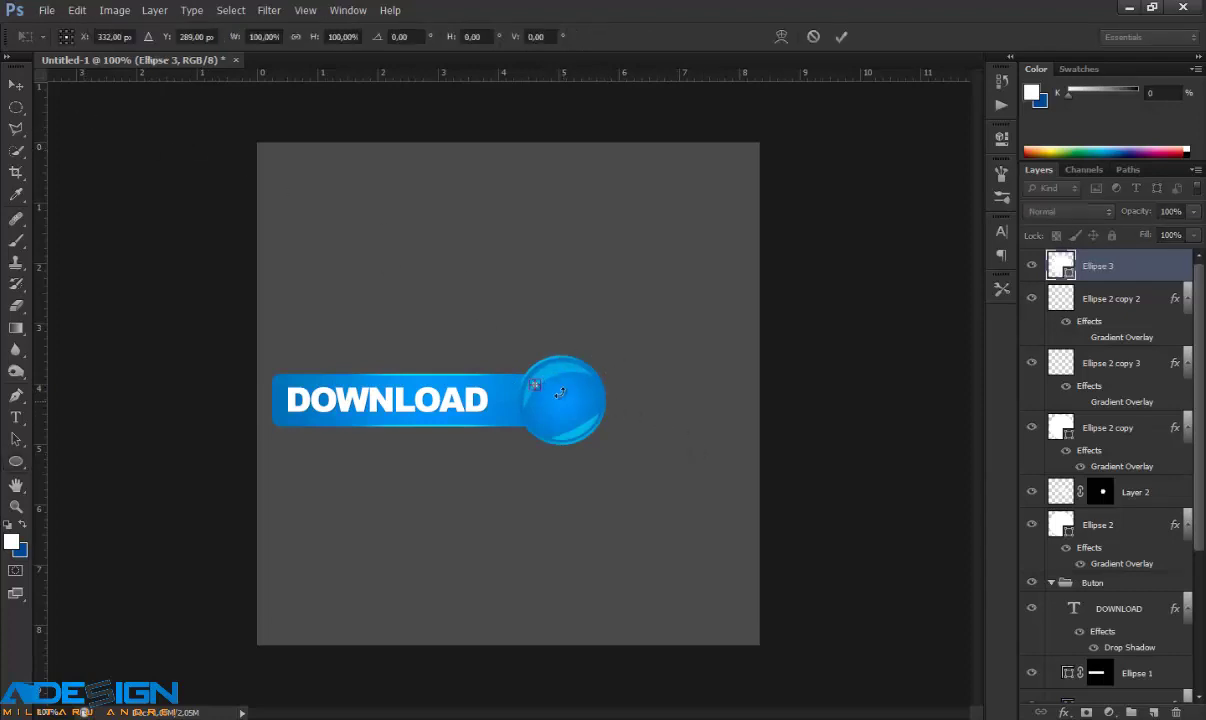
drag(538, 382, 541, 381)
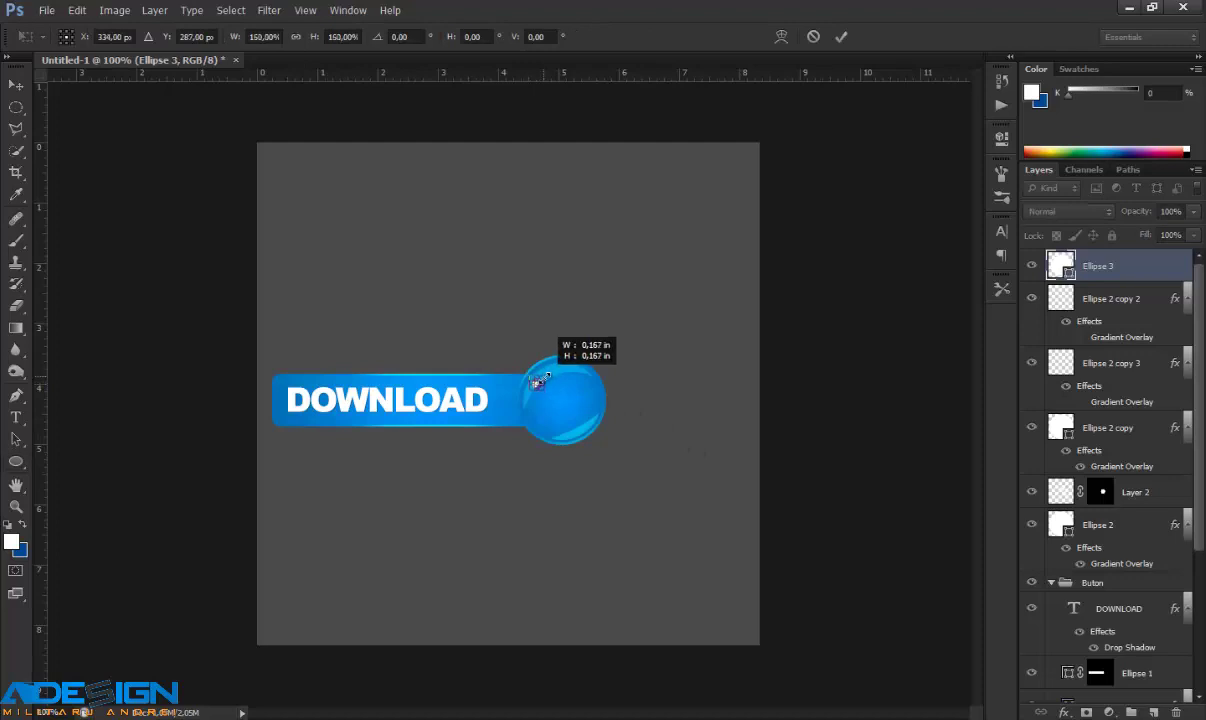
key(Return)
Step: Reselect the Ellipse 3 dot layer and add a new empty layer above it
click(16, 88)
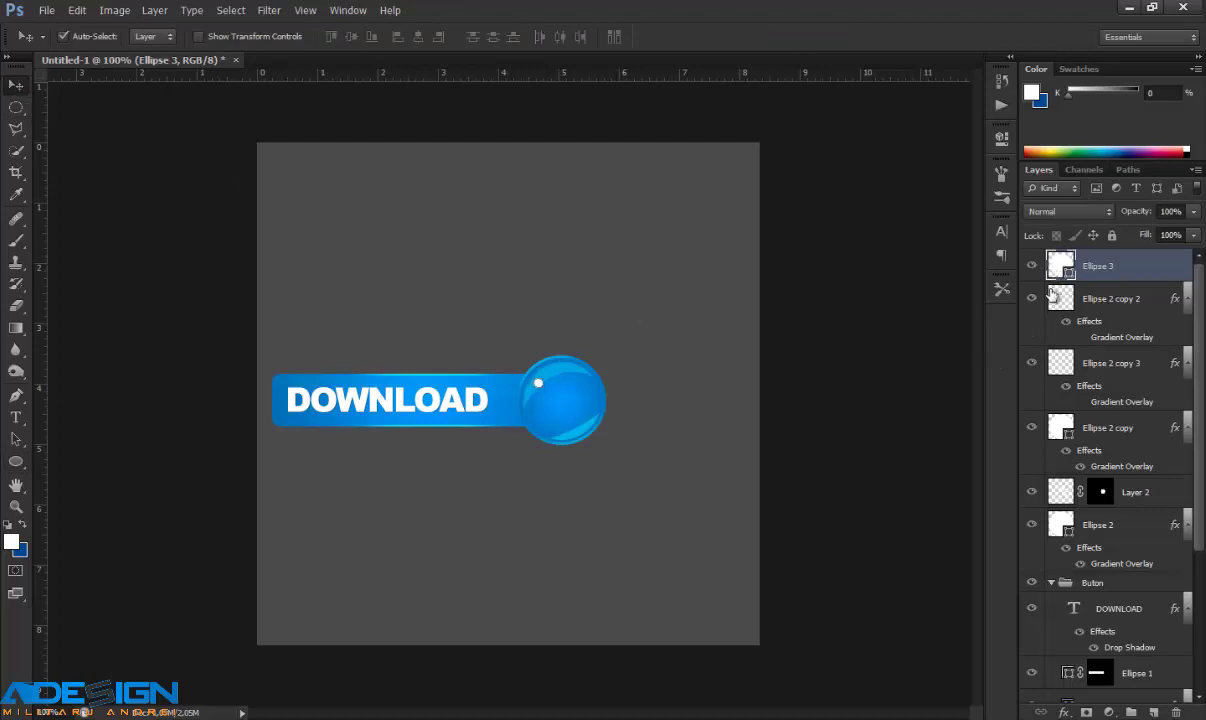
click(1058, 298)
click(1062, 268)
click(1153, 712)
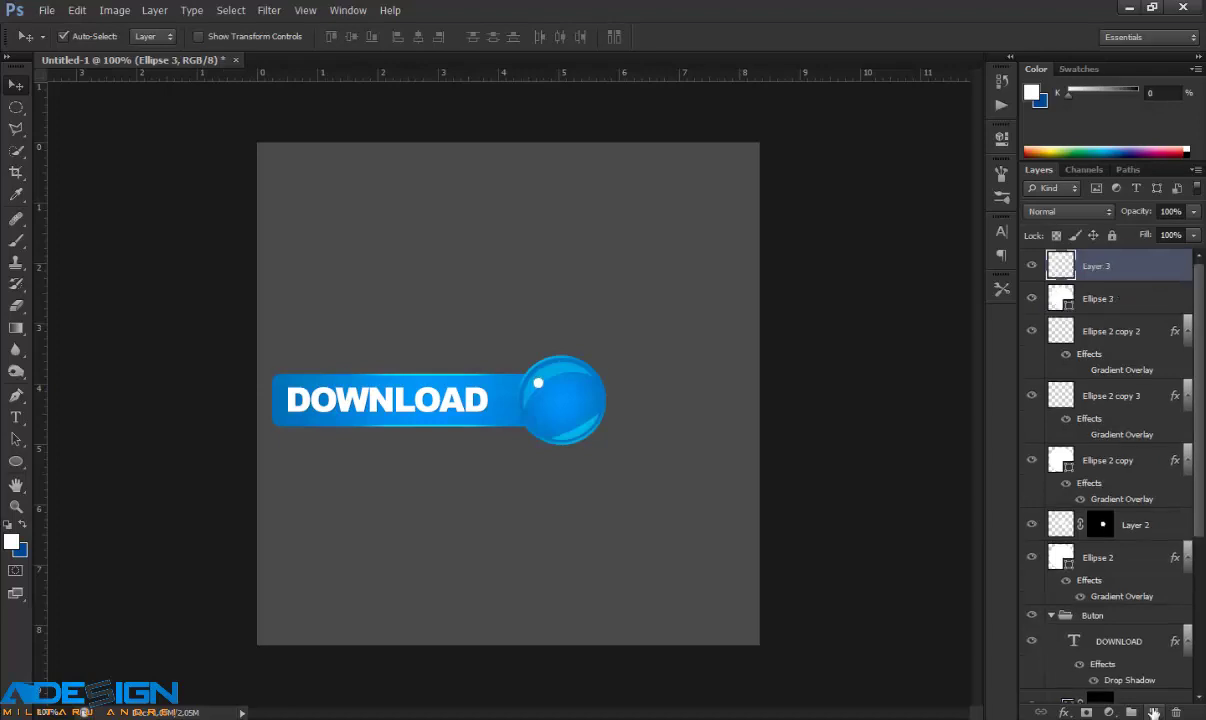
Step: Draw a custom arrow shape and move it onto the blue circle, enlarged to about 114%
click(20, 462)
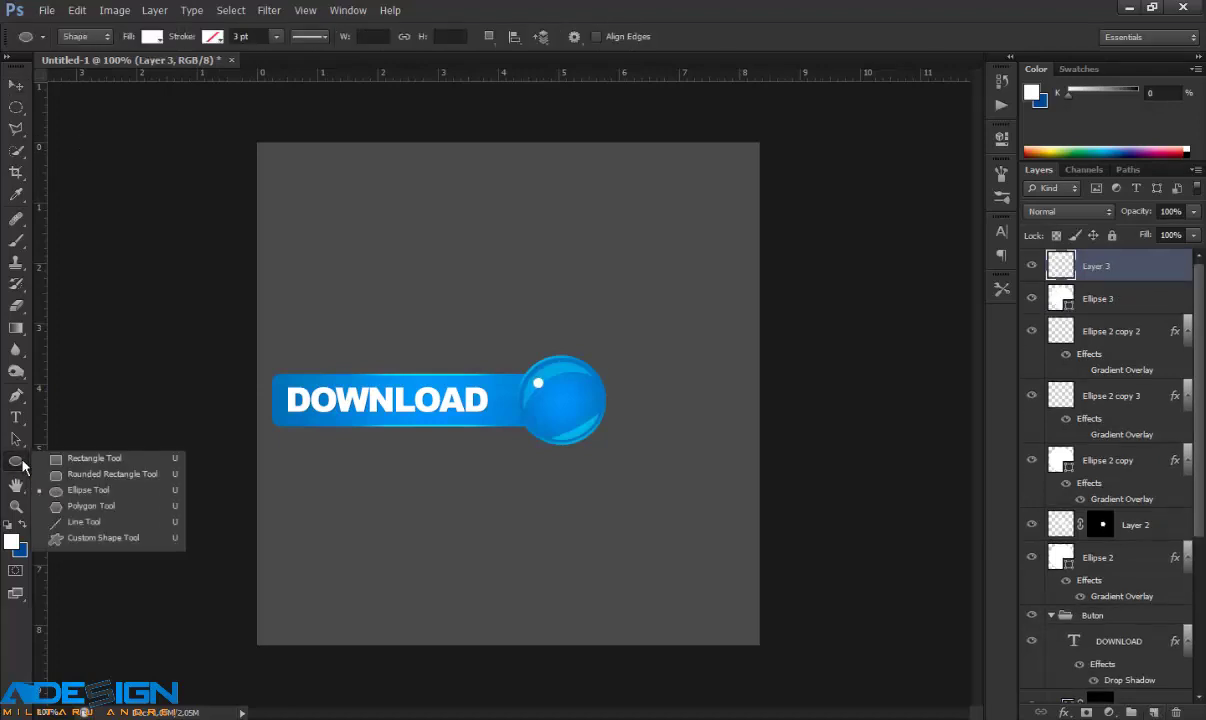
click(105, 539)
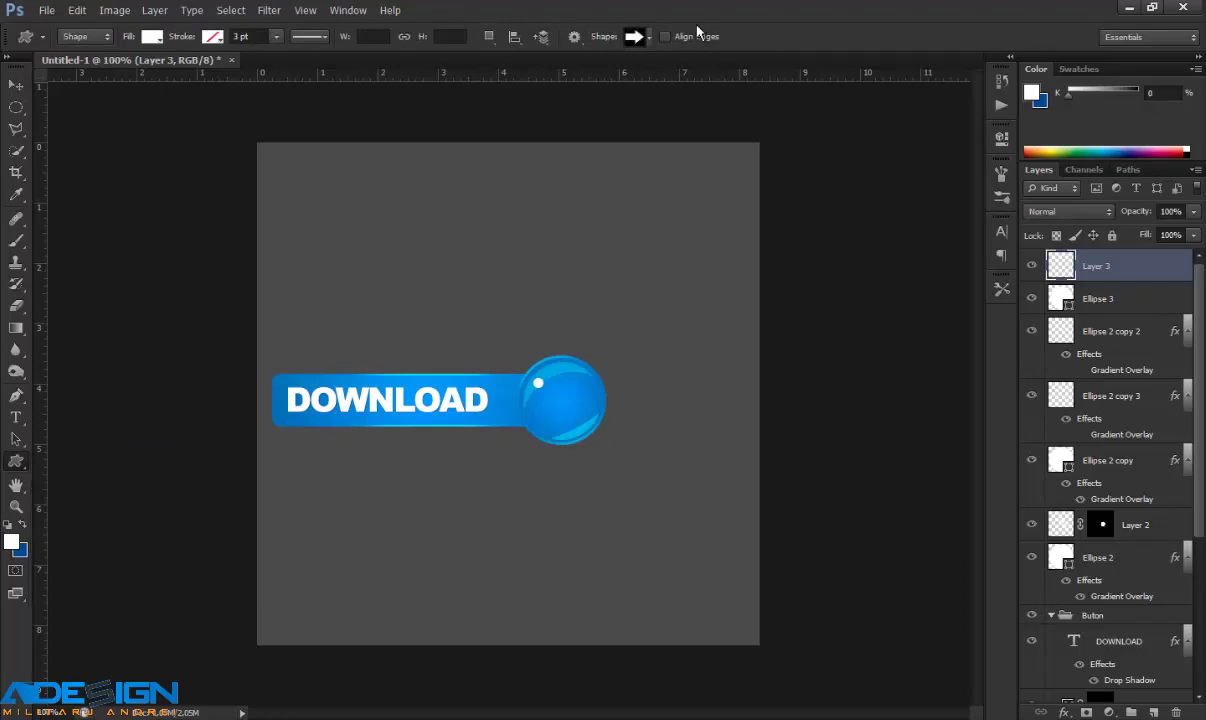
click(650, 40)
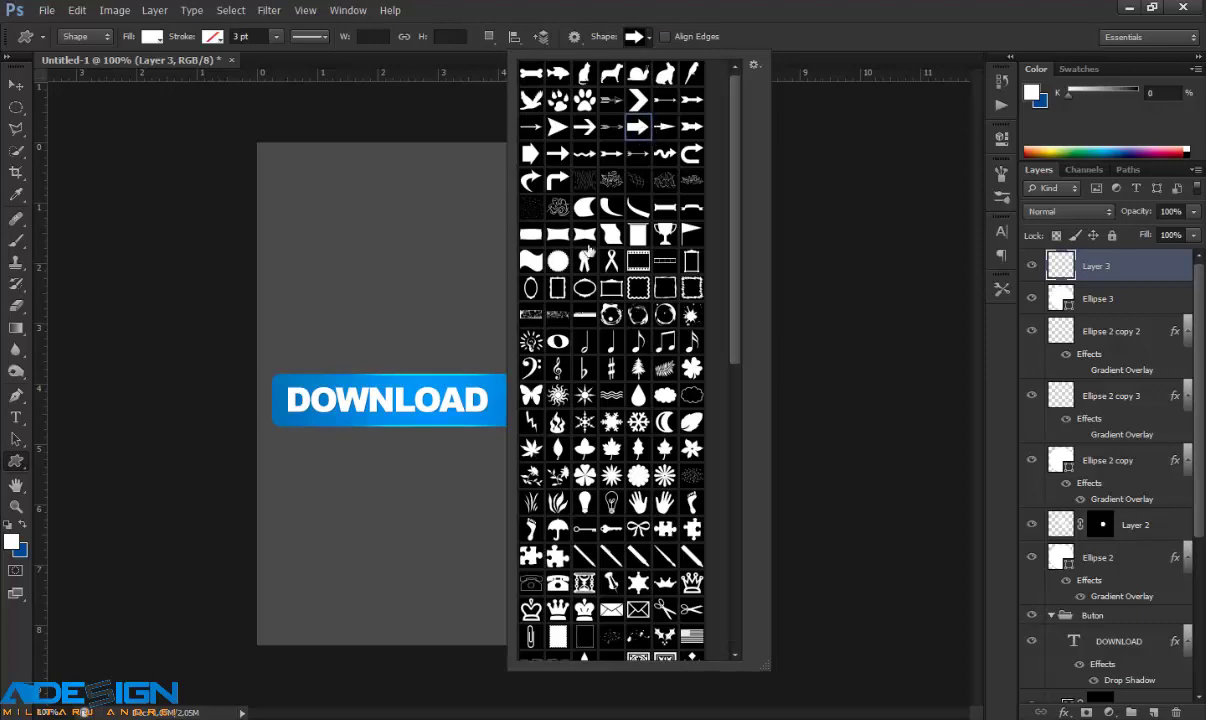
mouse_move(492, 387)
mouse_down()
mouse_move(570, 420)
mouse_move(540, 412)
mouse_move(564, 408)
mouse_move(487, 466)
mouse_up()
key(ctrl+t)
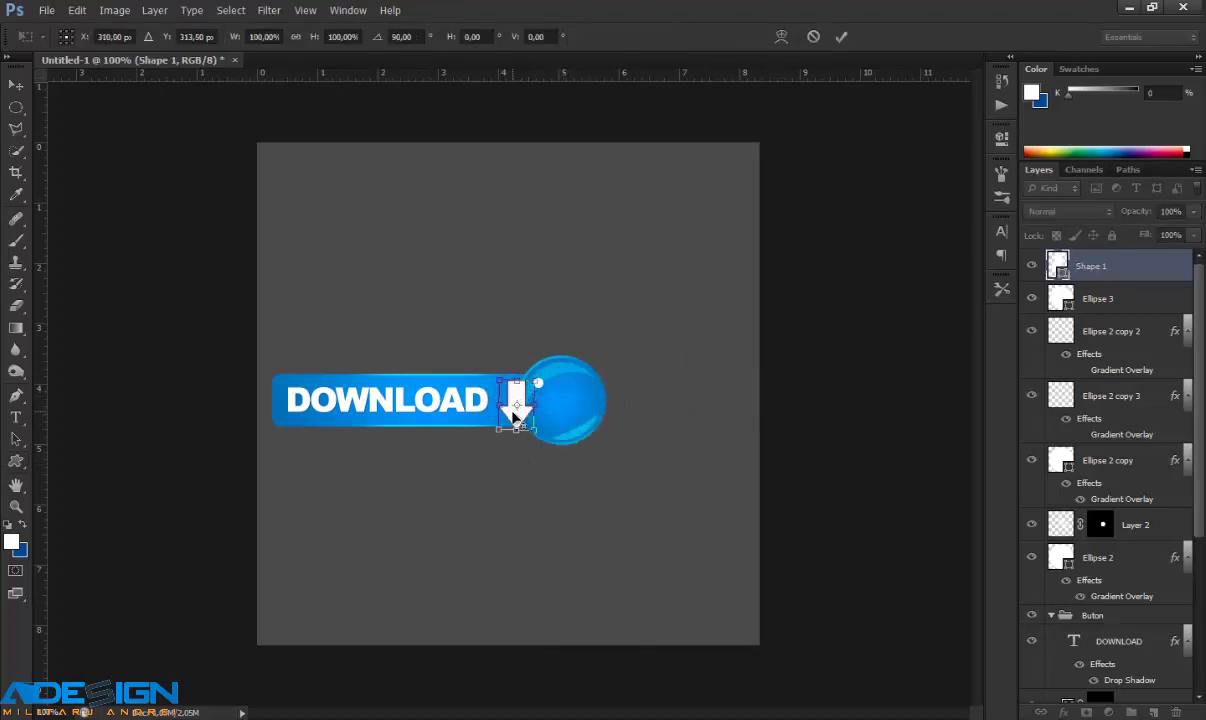
mouse_move(519, 403)
mouse_down()
mouse_move(557, 413)
mouse_move(593, 371)
mouse_up()
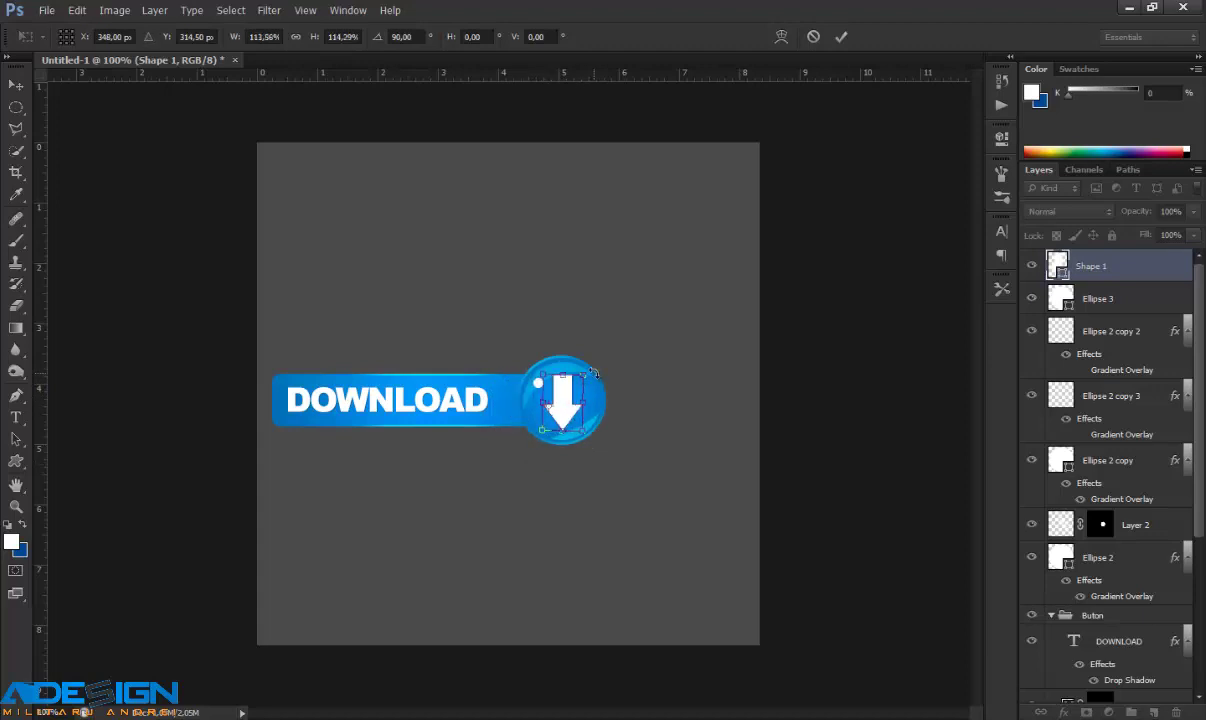
key(Return)
click(16, 85)
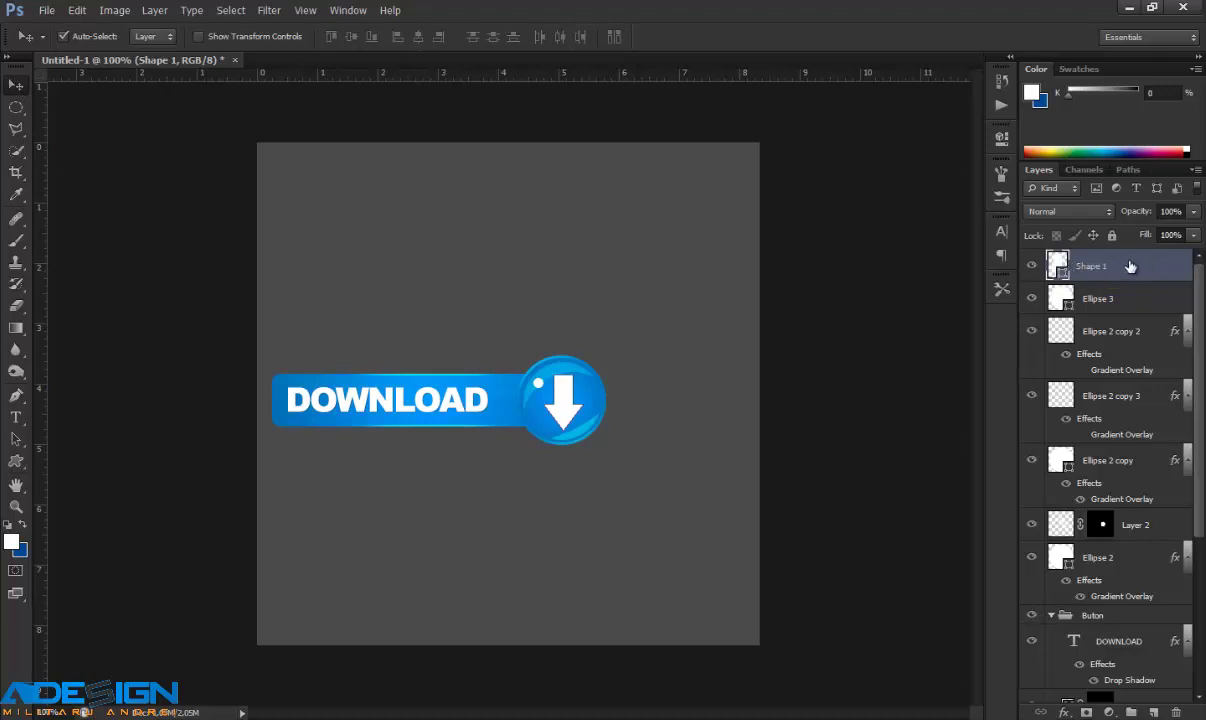
Step: Align the arrow Shape 1 vertically centred with Ellipse 2
ctrl+click(1125, 559)
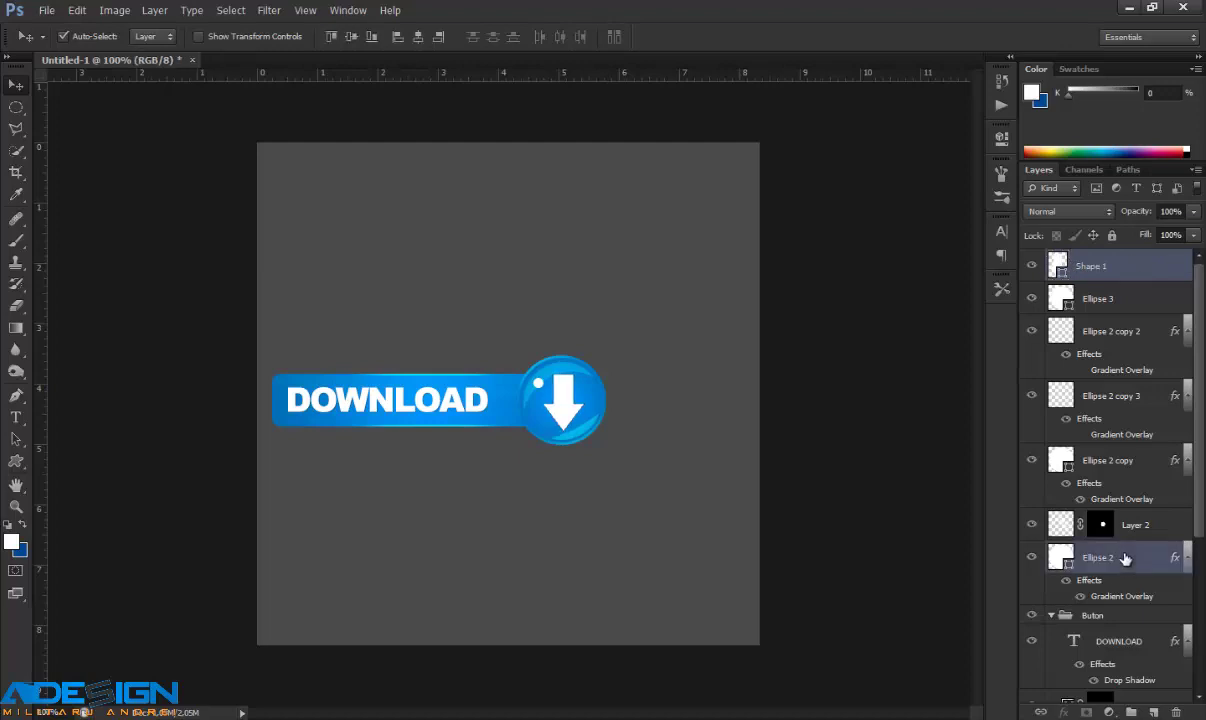
click(1100, 266)
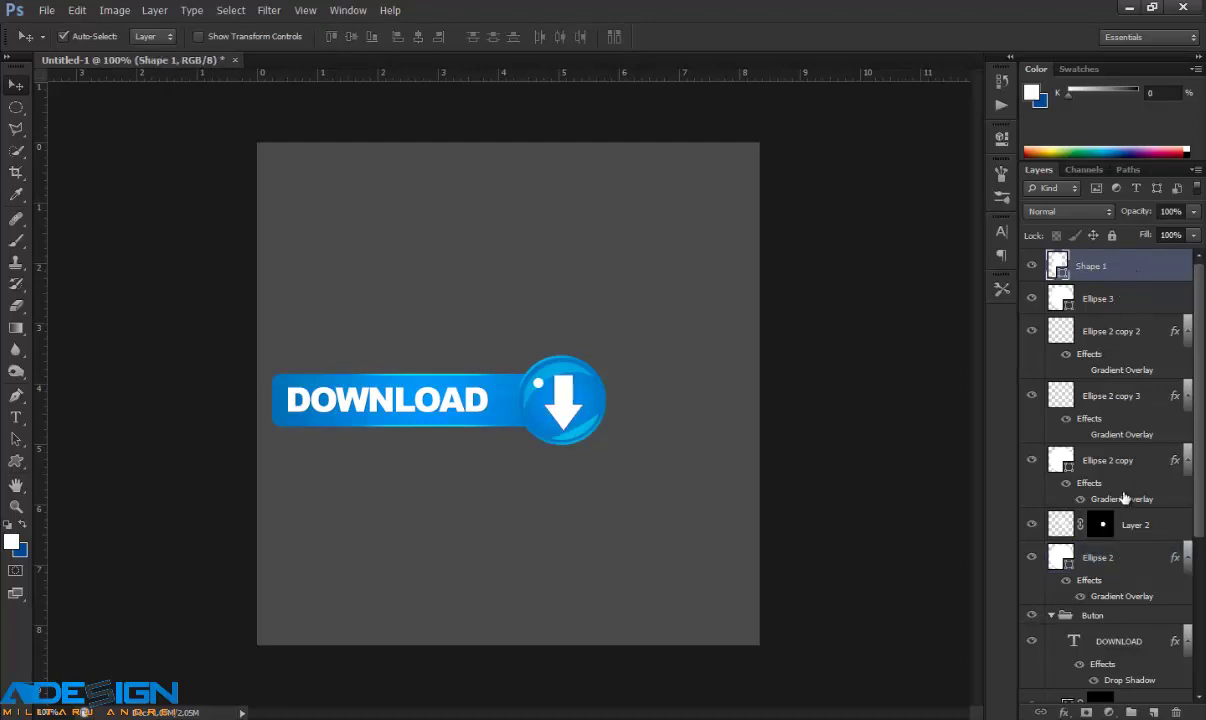
ctrl+click(1127, 557)
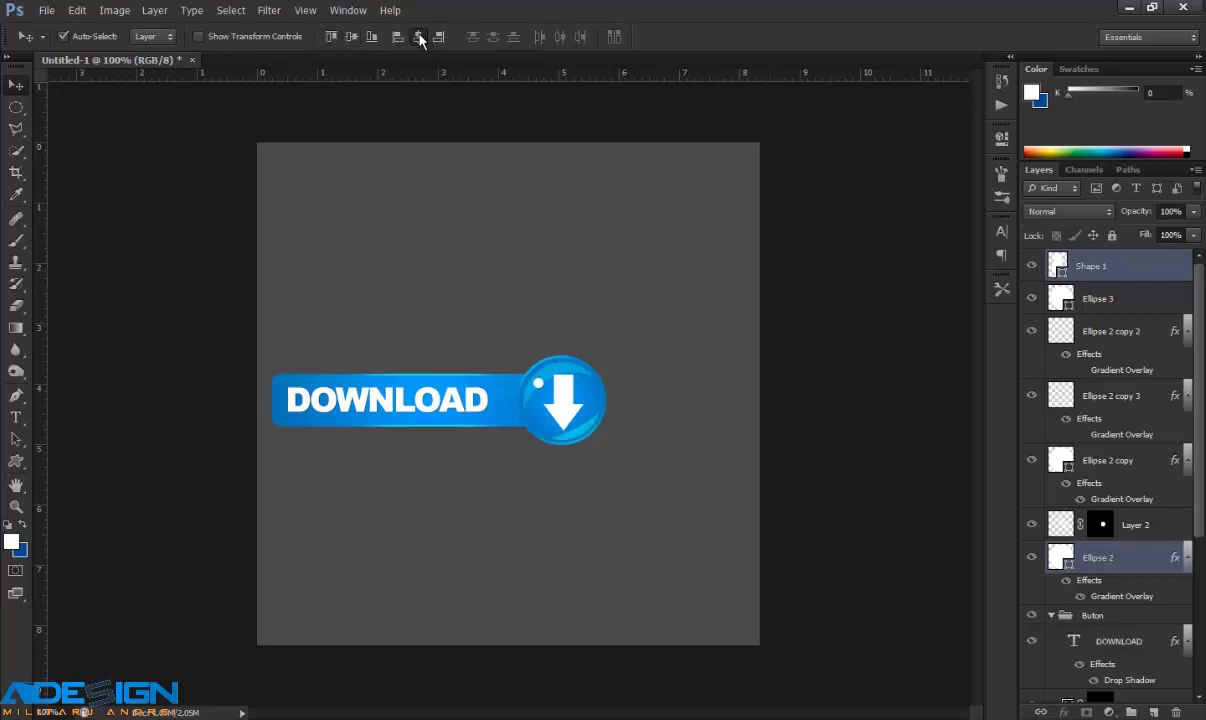
click(352, 40)
click(18, 108)
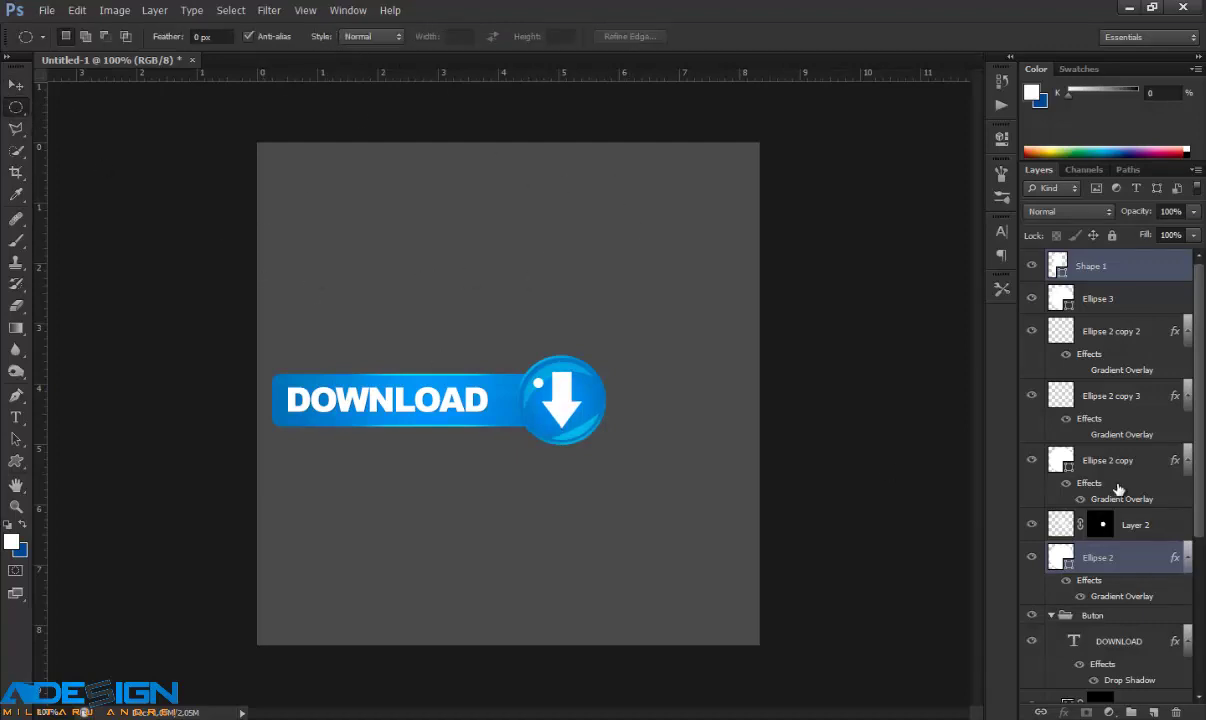
Step: Move the Shape 1 arrow layer below Ellipse 2 copy 2 in the layer stack
click(1063, 265)
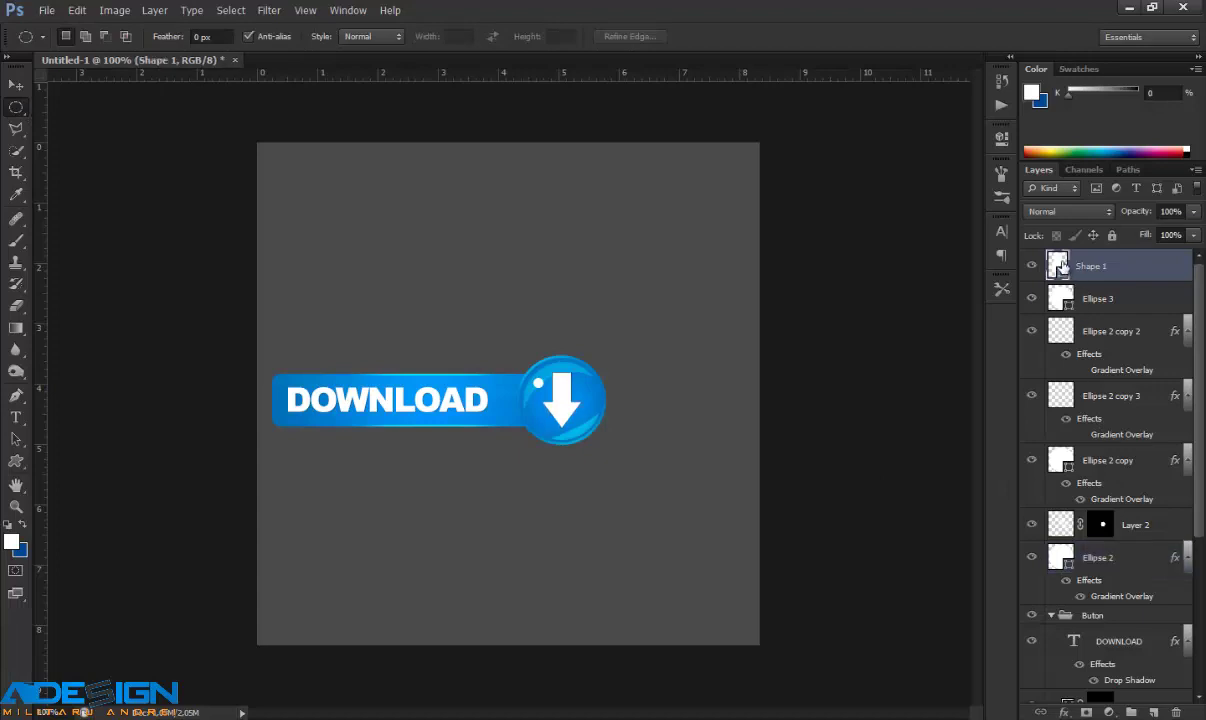
mouse_move(1063, 265)
mouse_down()
mouse_move(1066, 396)
mouse_move(1062, 375)
mouse_up()
click(1063, 400)
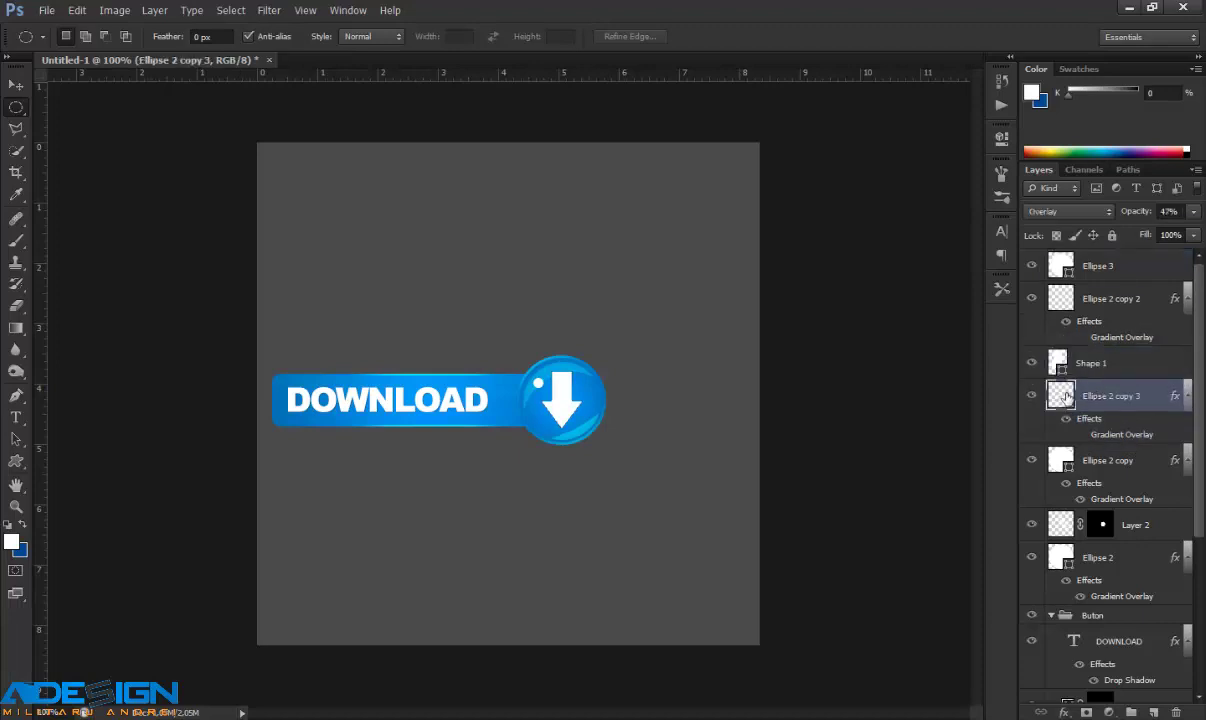
click(1062, 356)
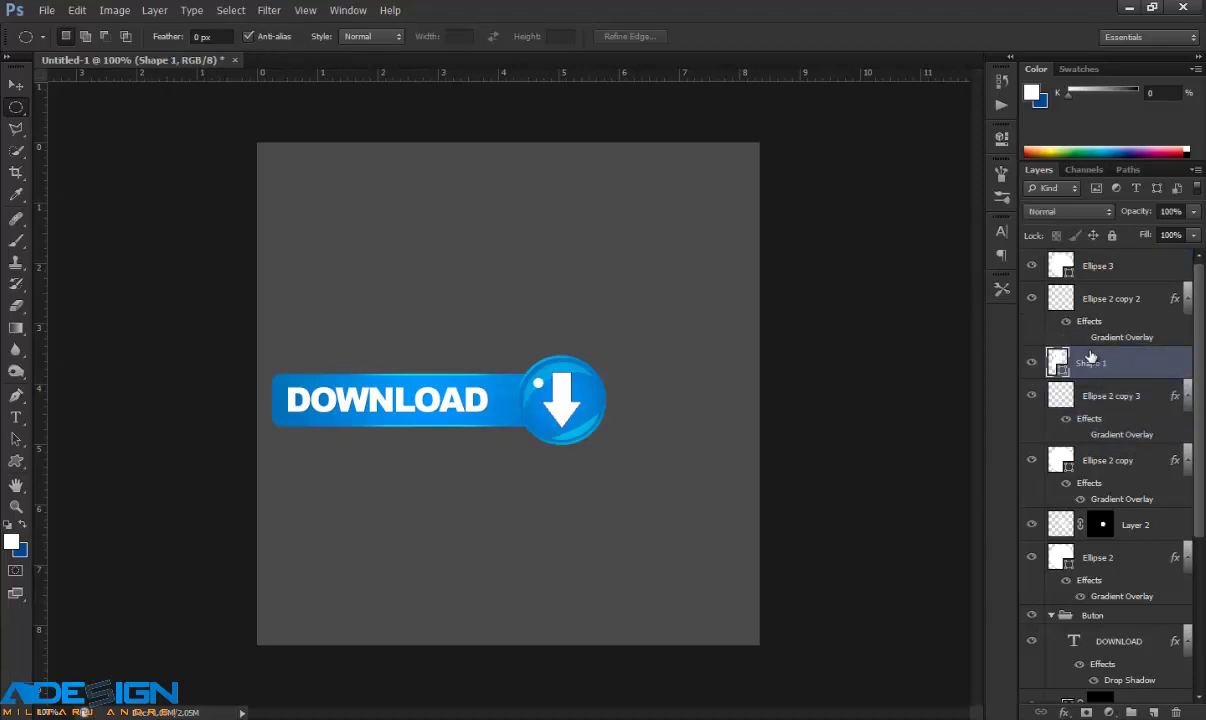
scroll(1097, 375, down, 3)
scroll(1097, 375, down, 1)
scroll(1097, 375, down, 1)
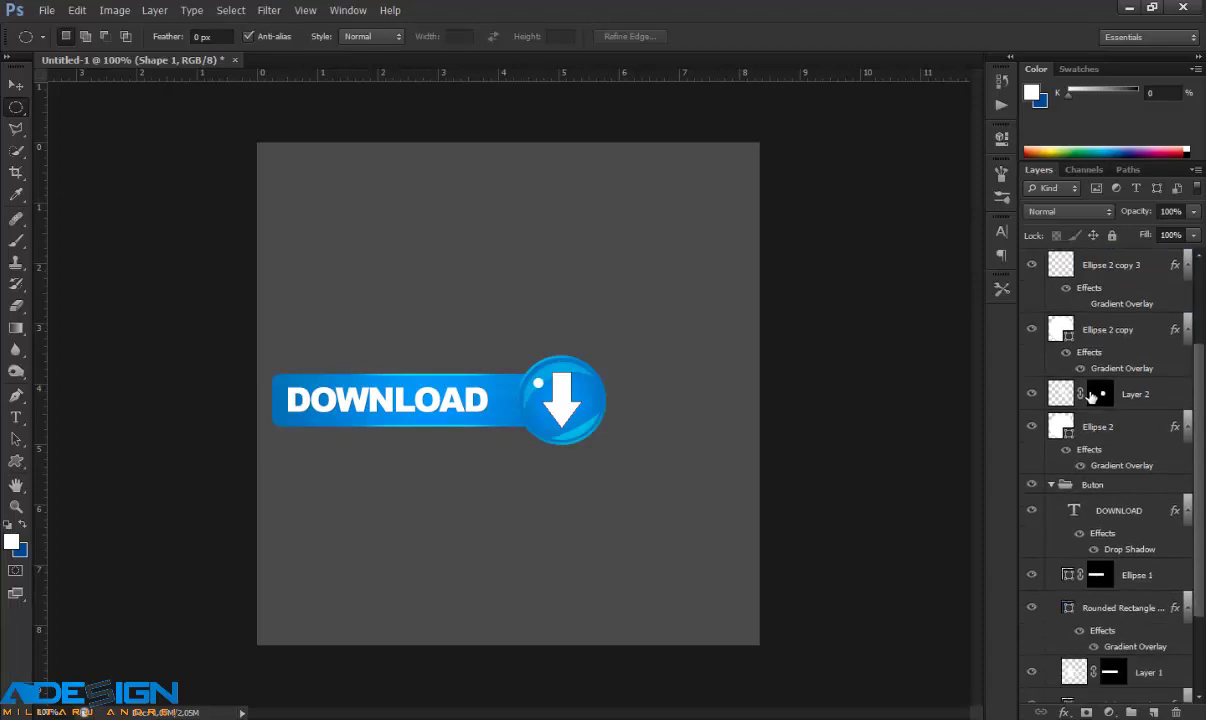
Step: Nudge the DOWNLOAD text two steps right and hide the grey Layer 0 background
click(1073, 512)
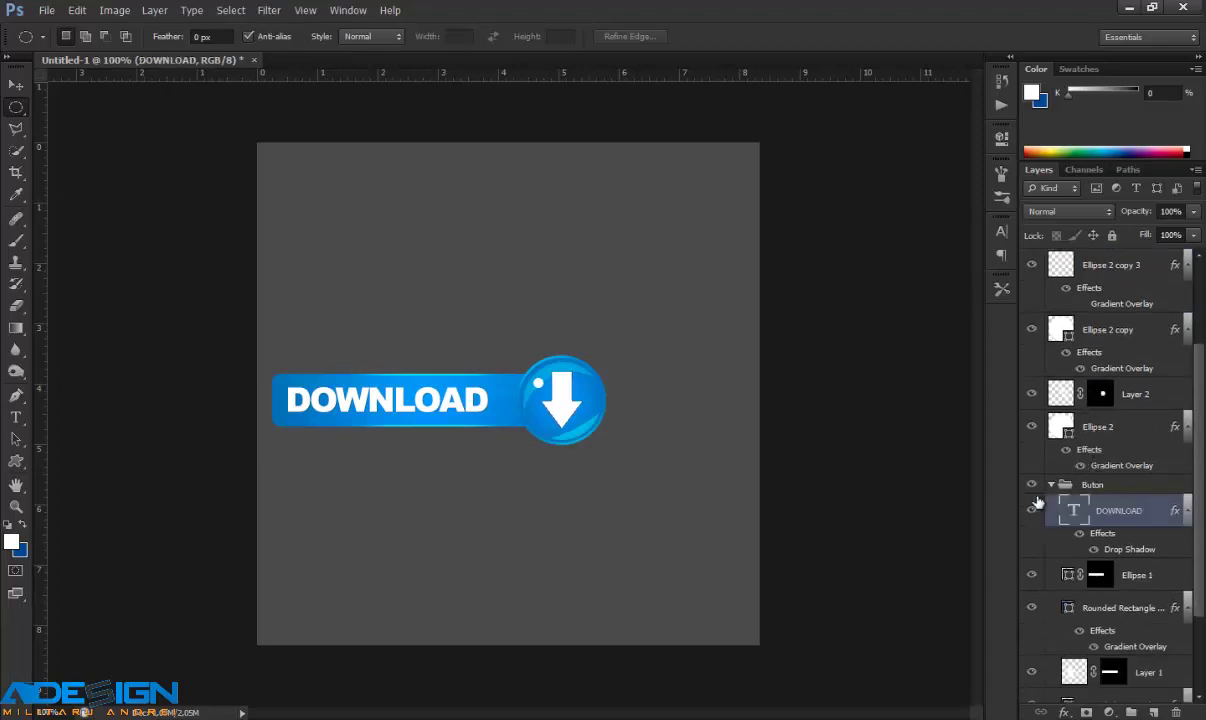
click(15, 86)
key(Right)
key(Right)
key(Right)
key(Right)
key(Right)
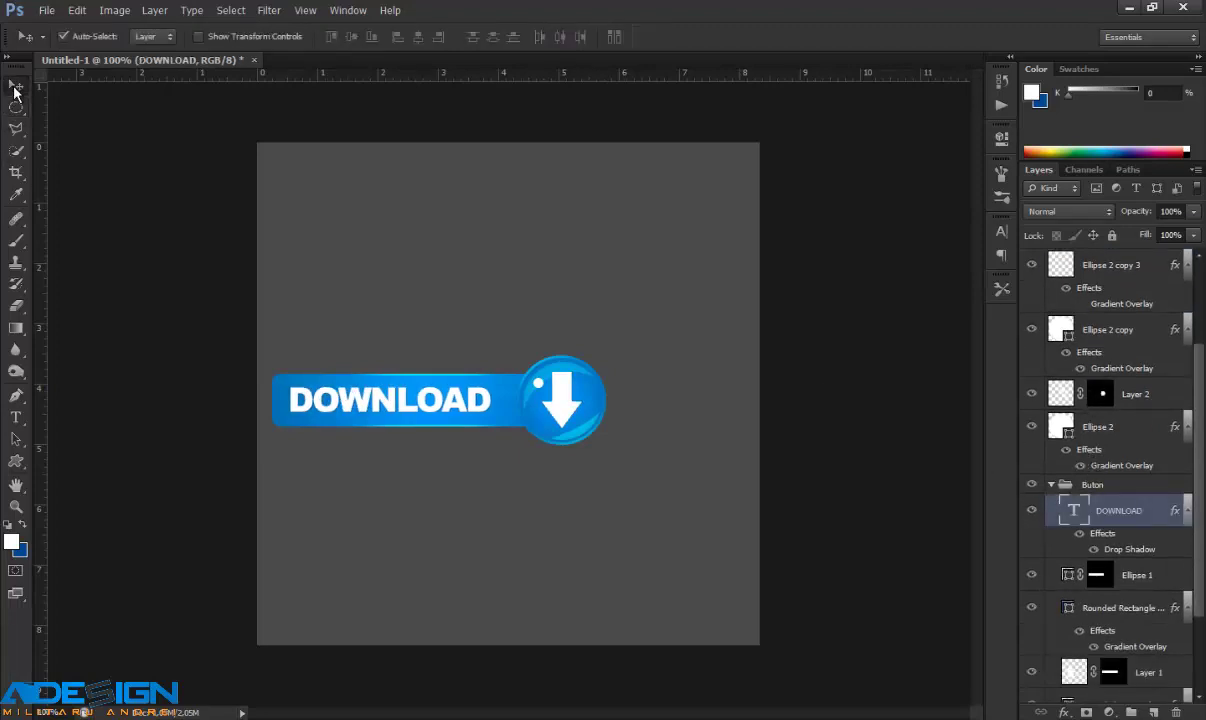
key(Right)
key(Right)
key(Right)
key(Right)
key(Right)
key(Right)
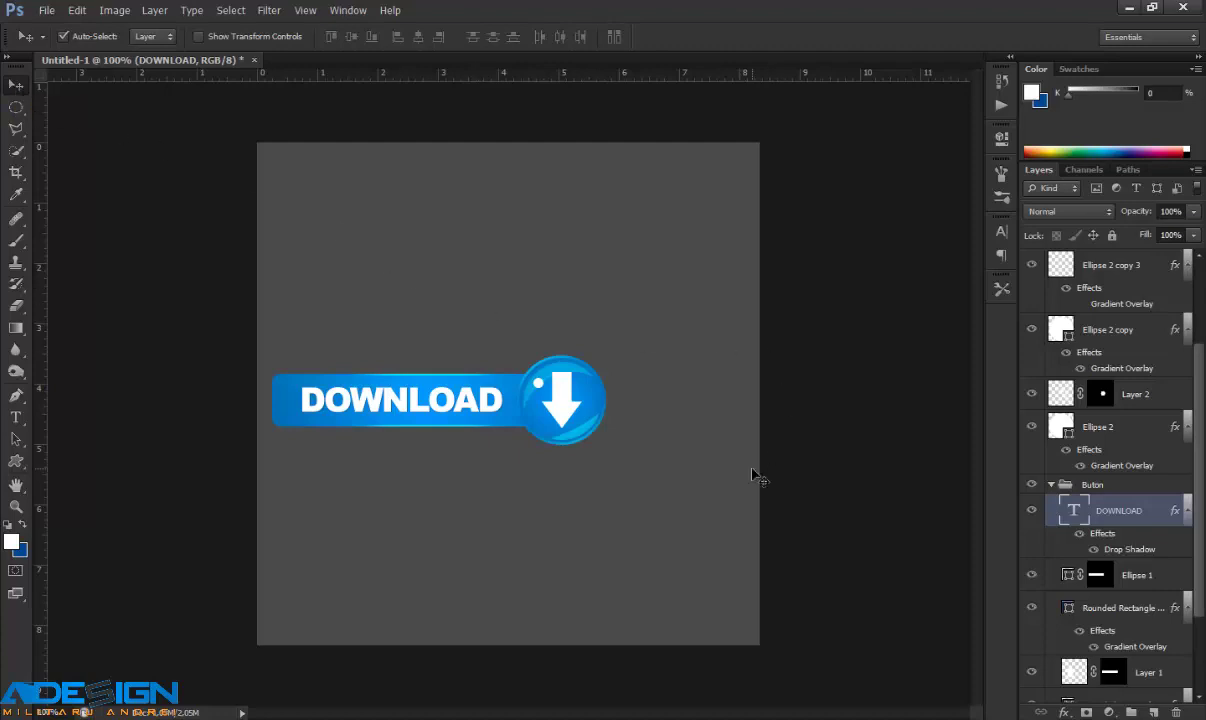
scroll(1140, 530, down, 2)
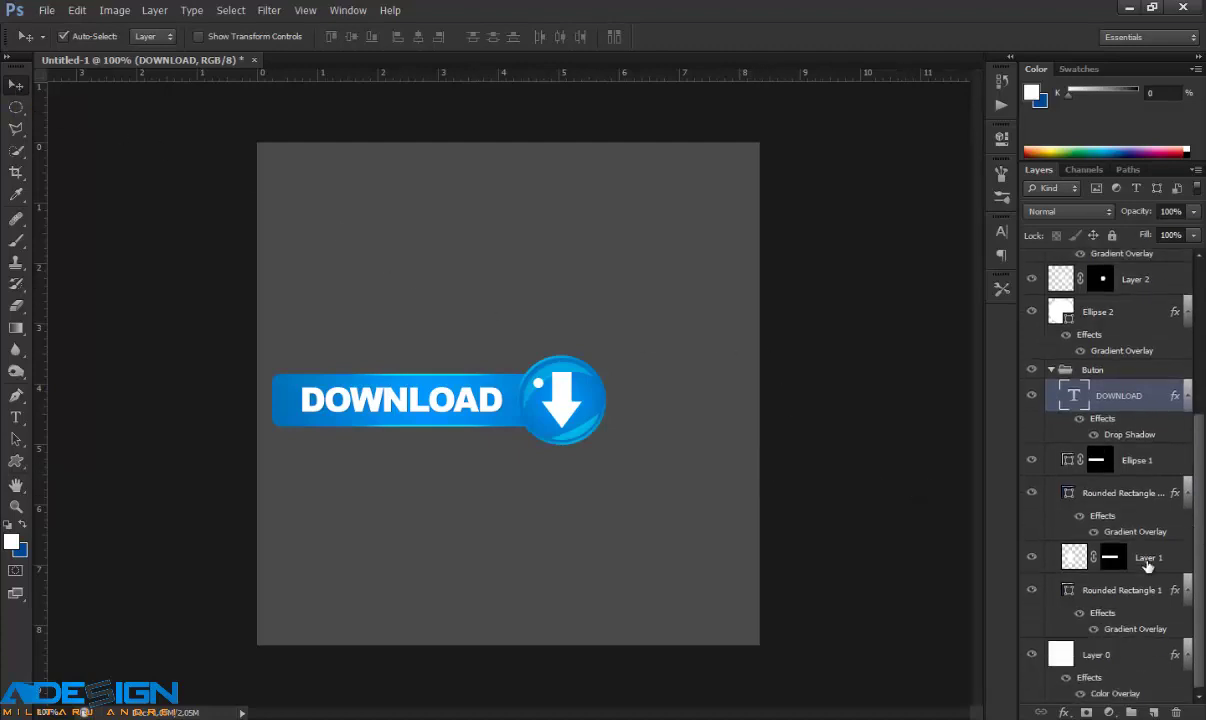
click(1031, 654)
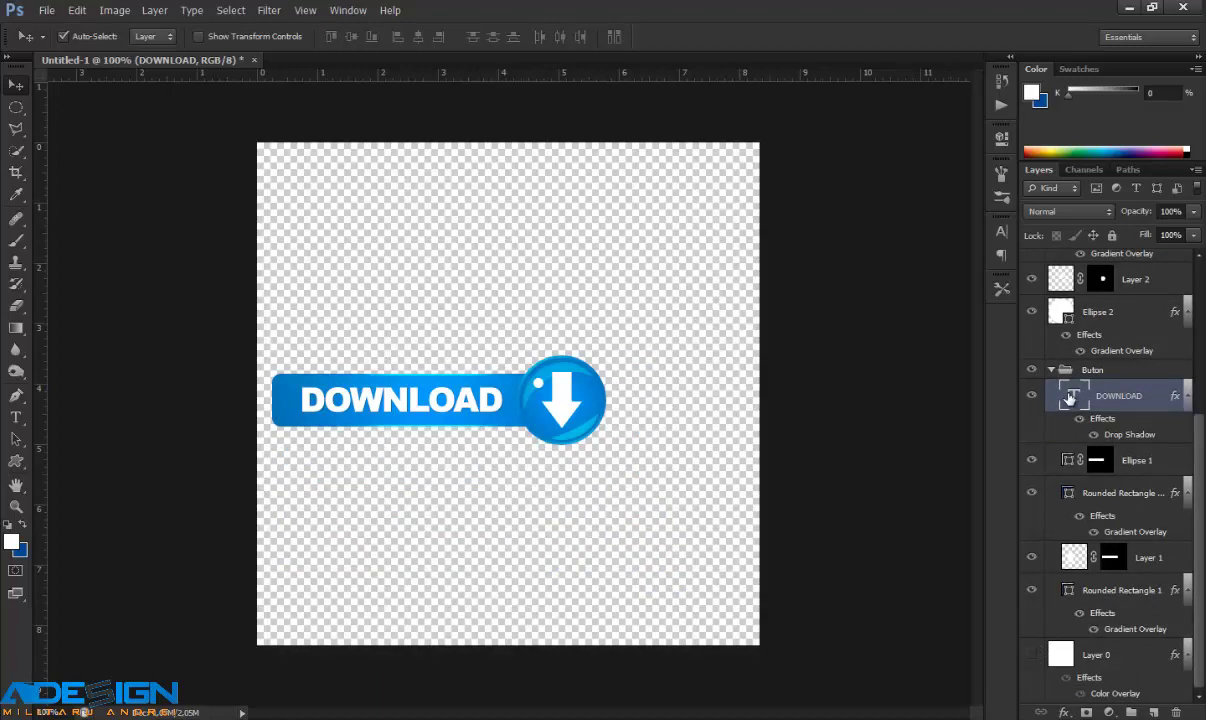
scroll(1068, 397, up, 4)
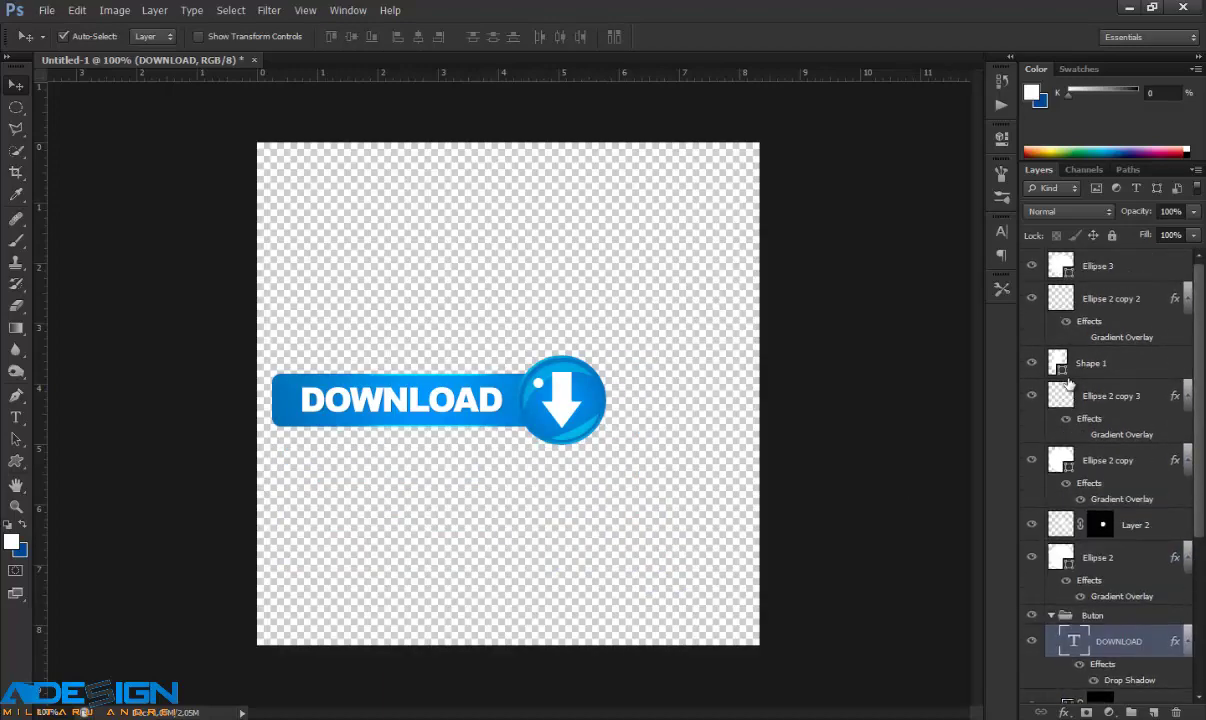
Step: Give Shape 1 a Drop Shadow with size 0, distance 1, opacity 20% and Global Light off
right_click(1108, 362)
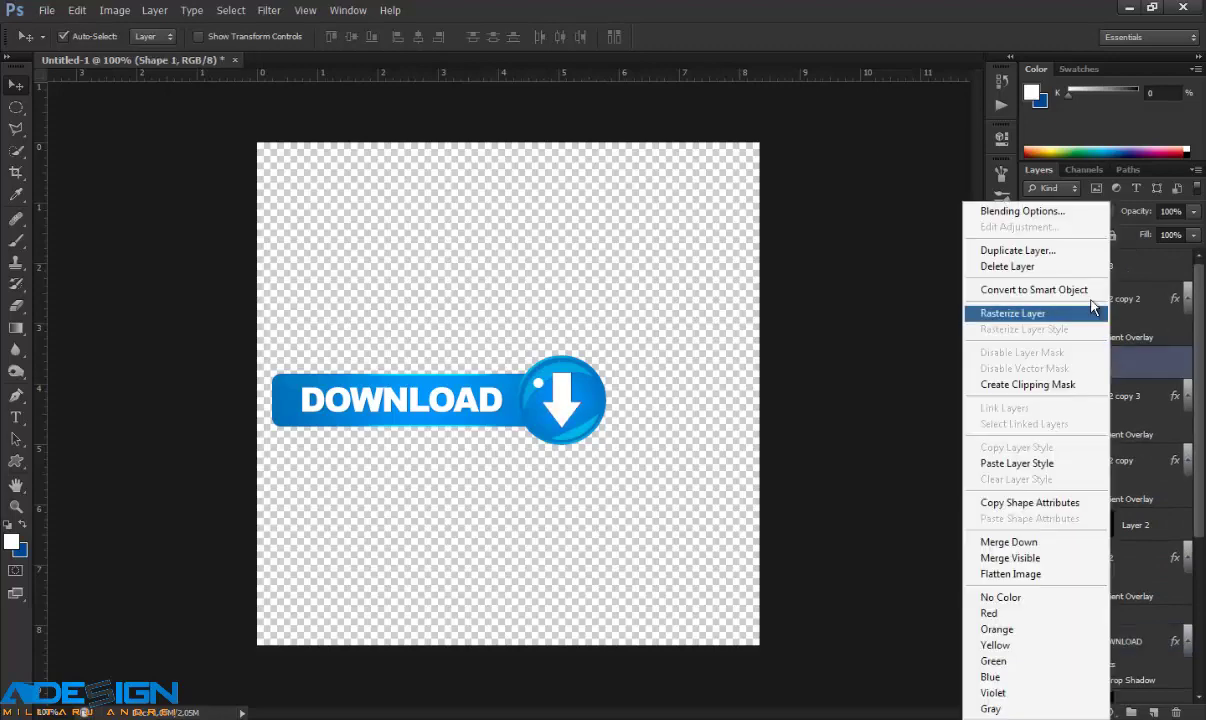
click(1021, 211)
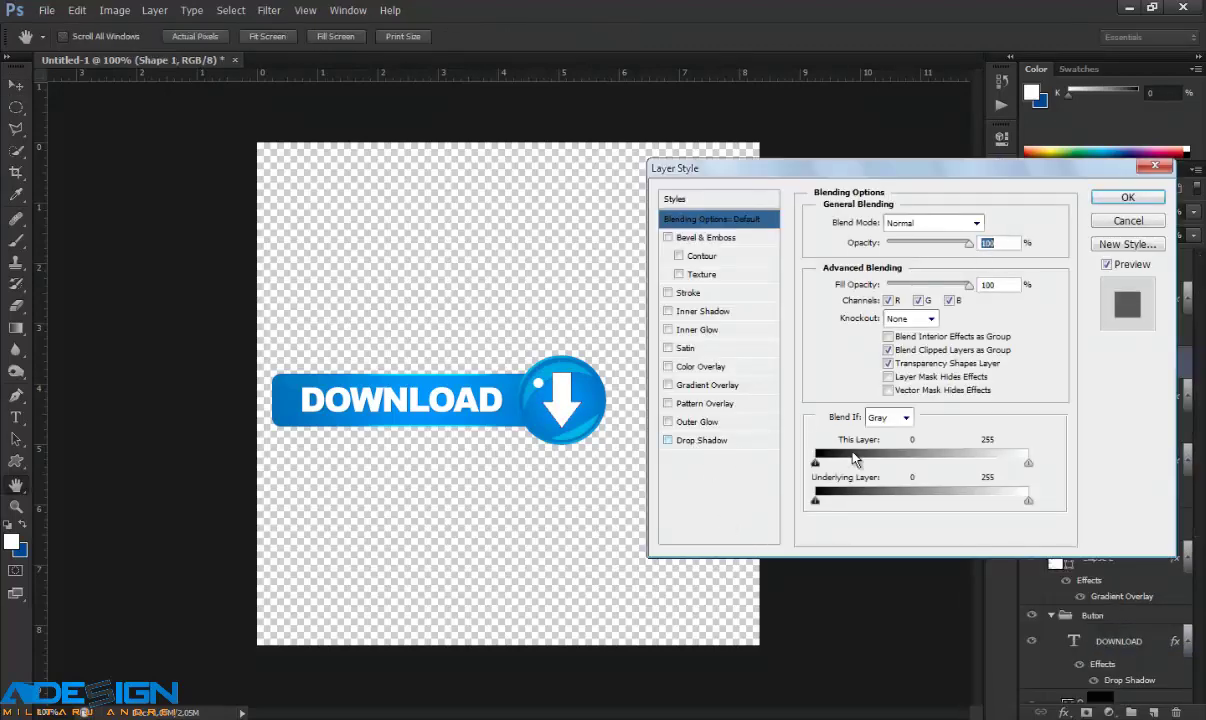
click(701, 440)
drag(878, 331, 736, 314)
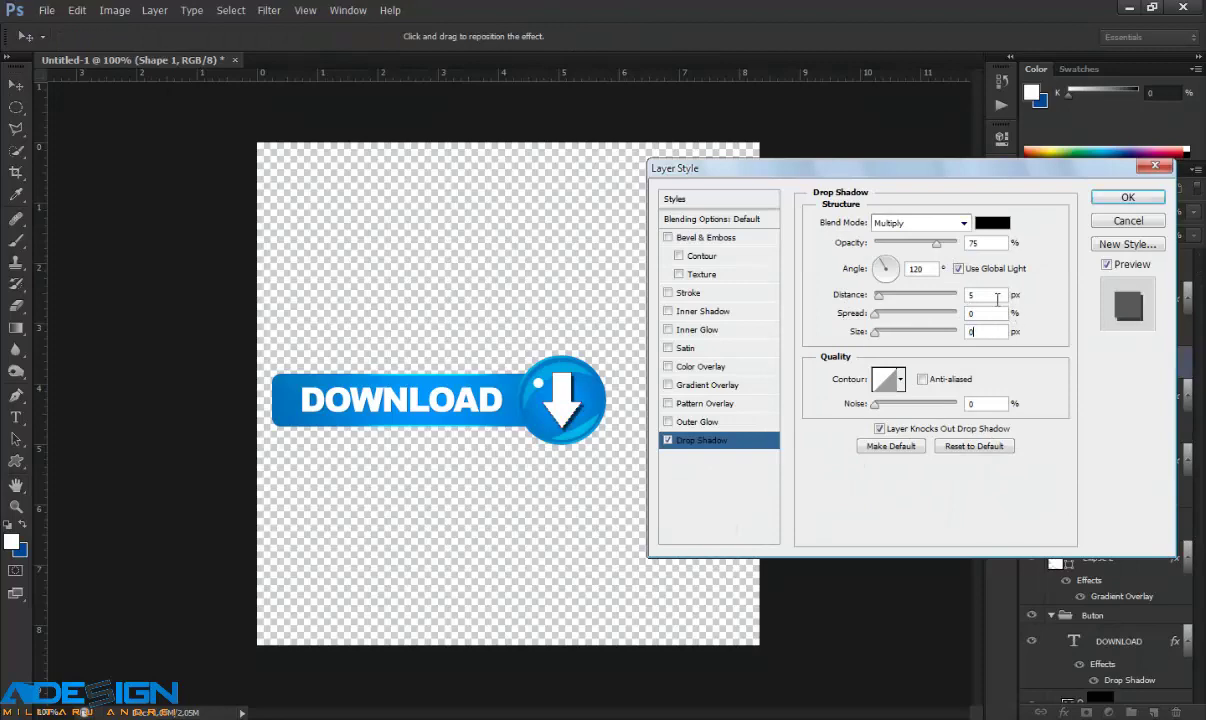
text(1)
double_click(988, 243)
text(20)
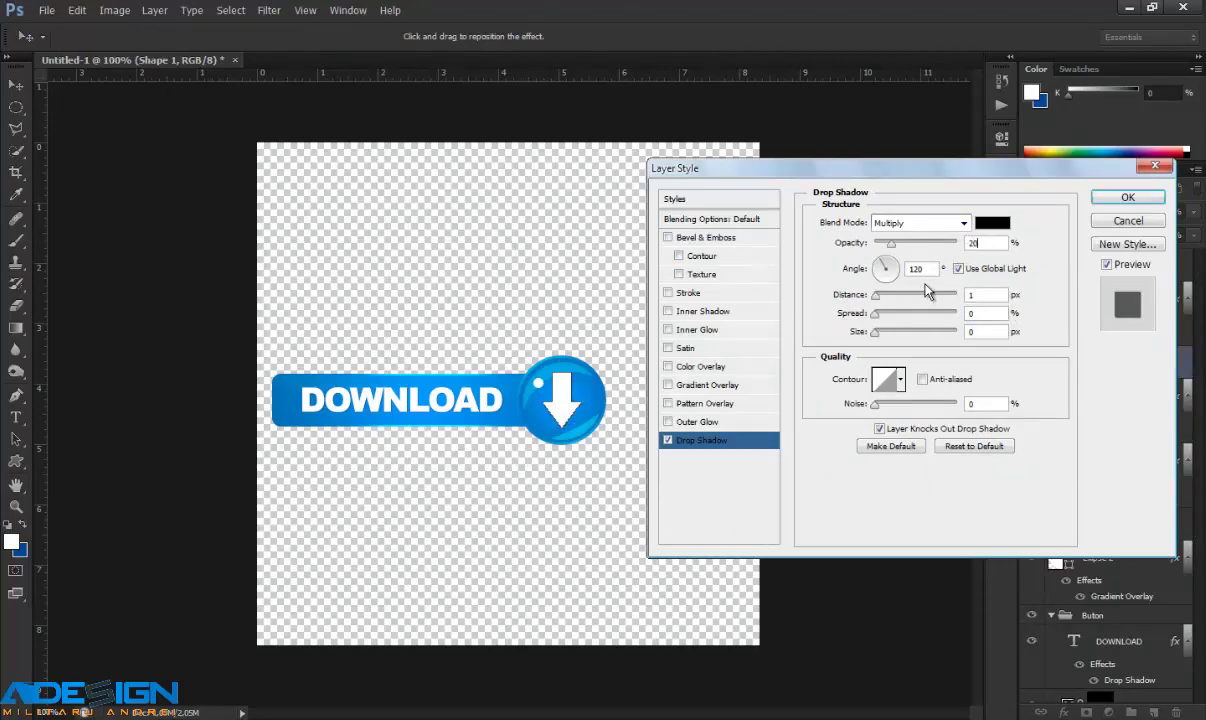
click(958, 268)
click(1155, 199)
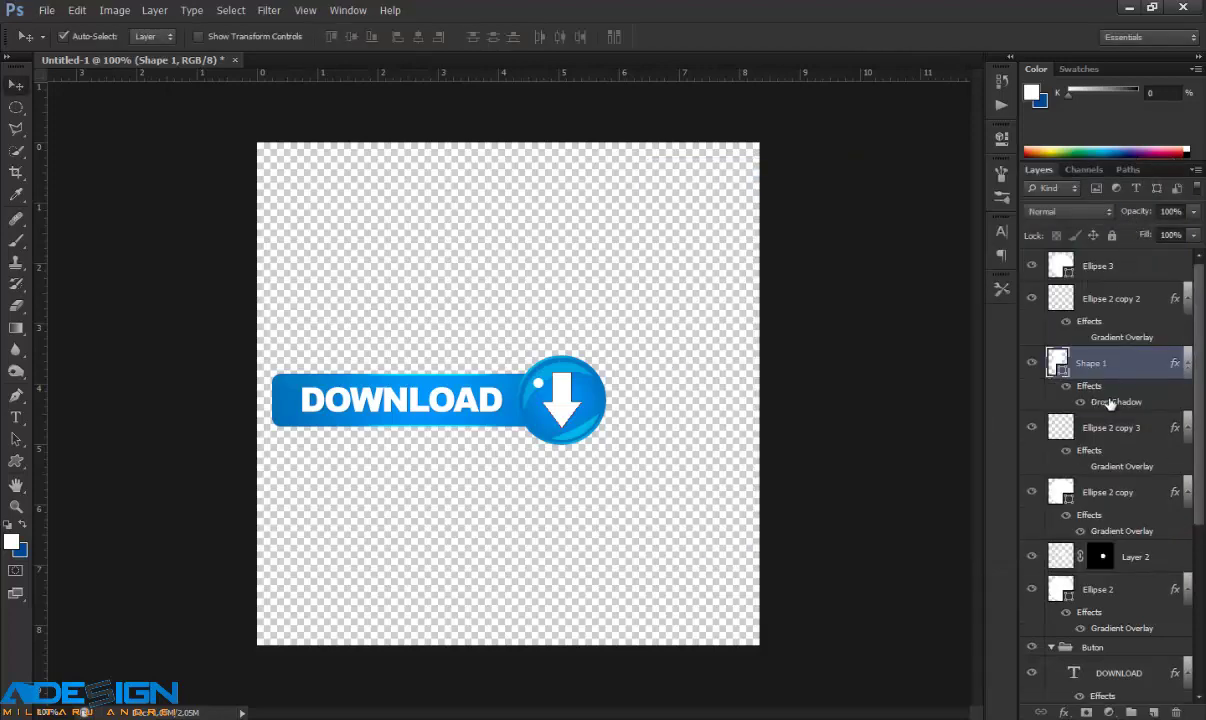
scroll(1090, 418, down, 5)
click(1088, 660)
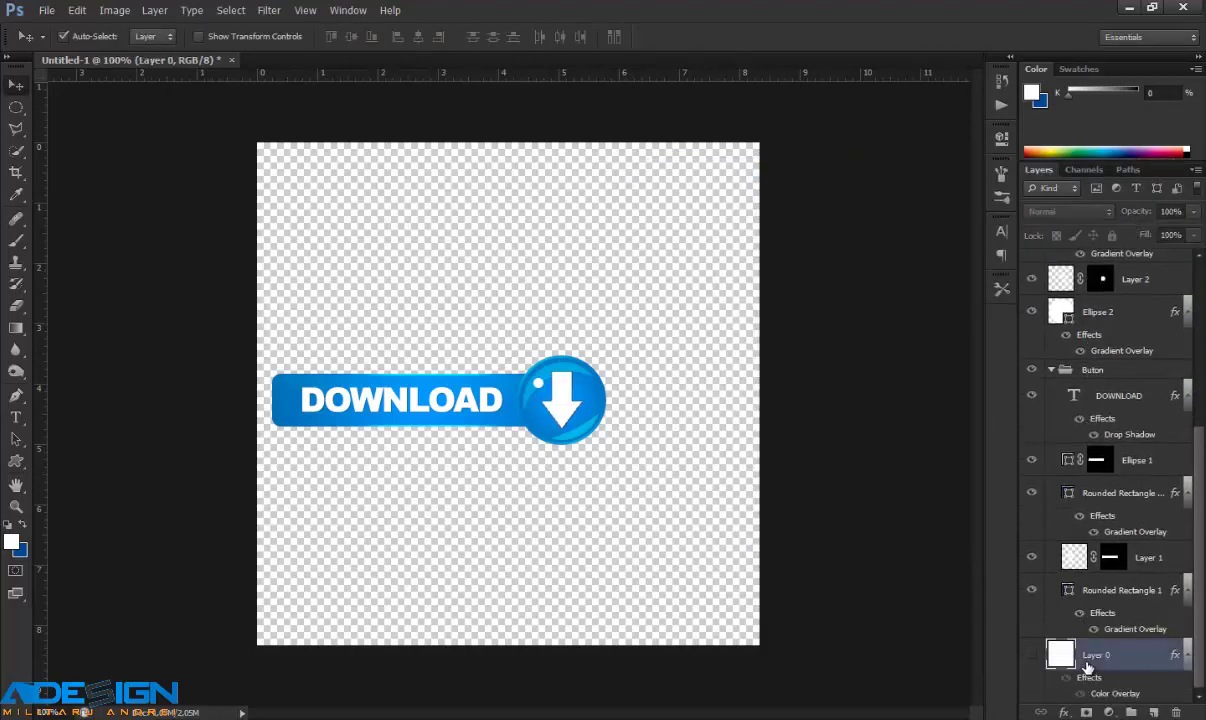
scroll(1088, 667, up, 8)
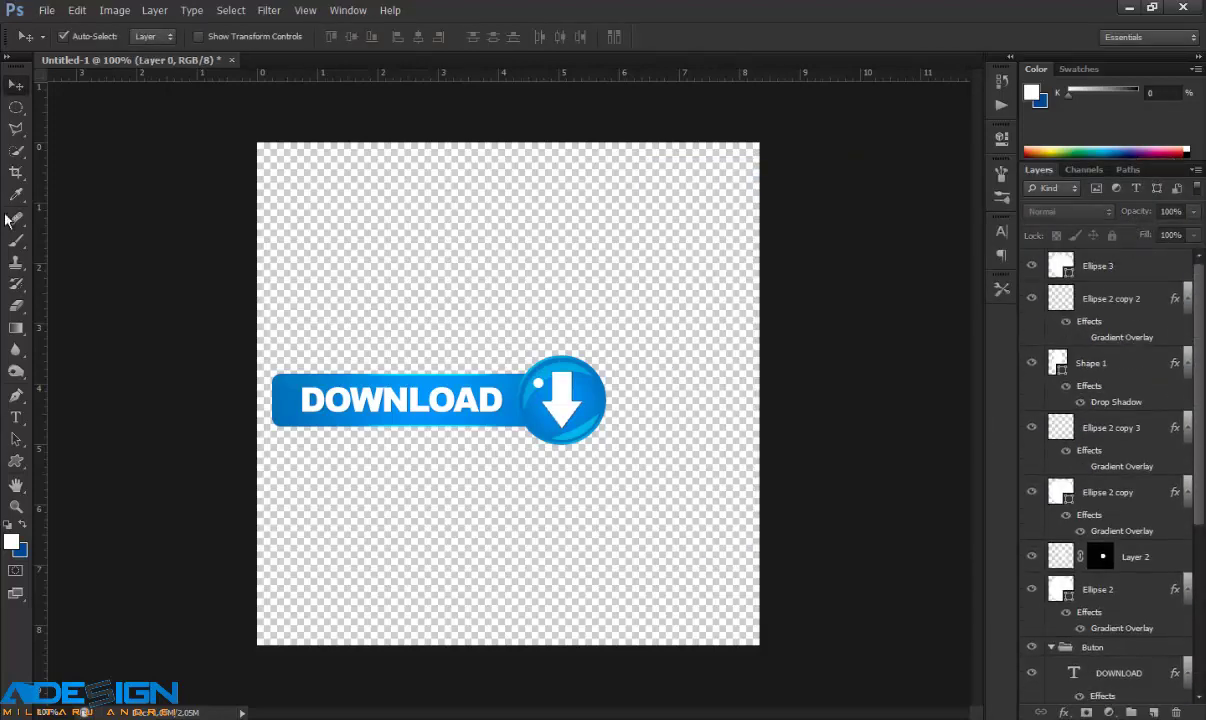
Step: Drag the crop box in tightly around the DOWNLOAD button and commit the crop
click(16, 172)
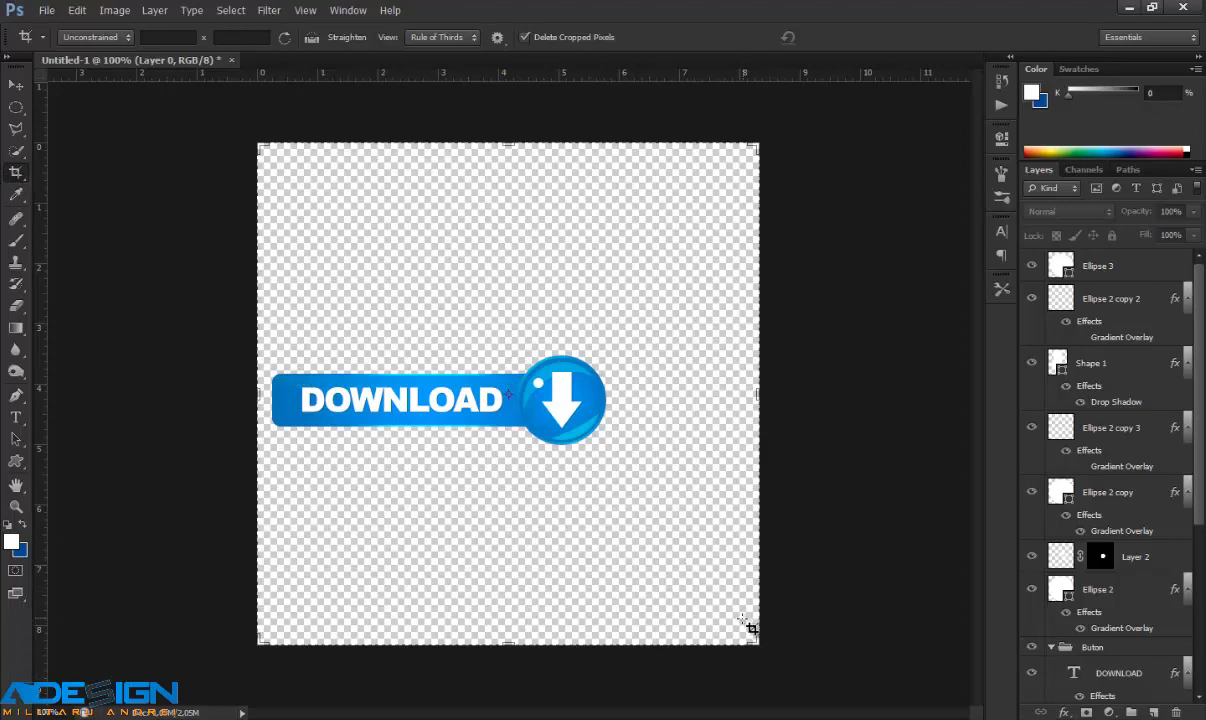
drag(752, 637, 690, 547)
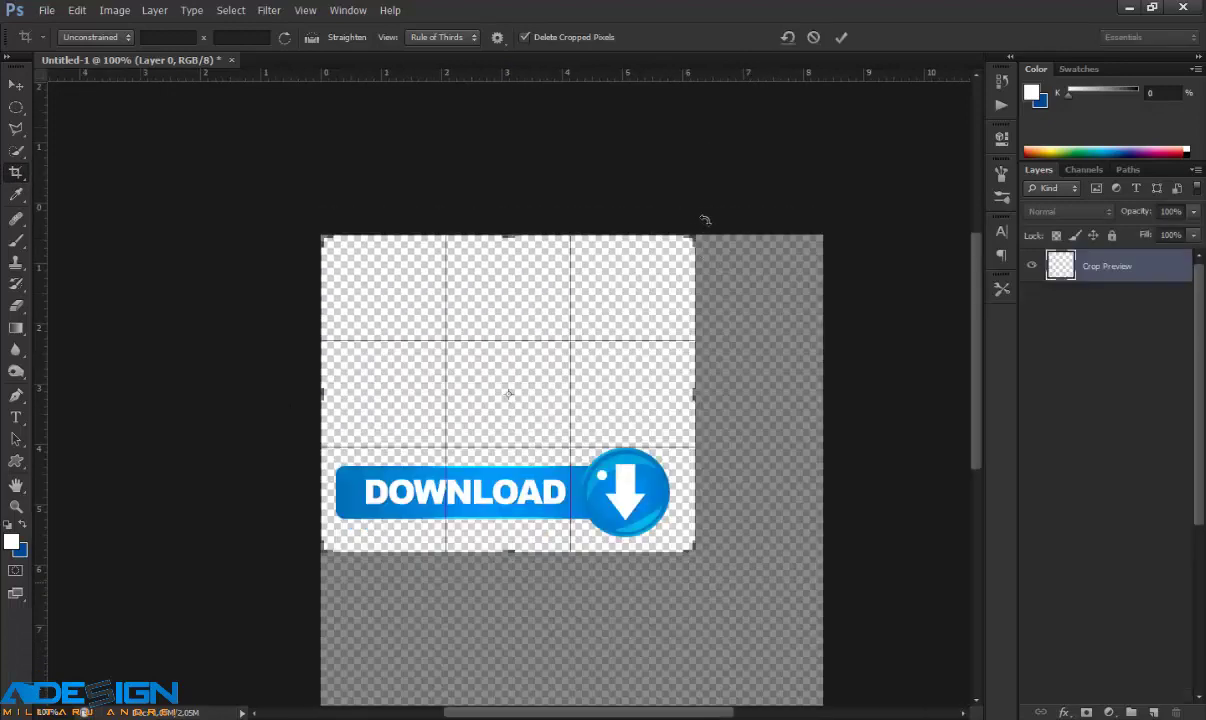
mouse_move(690, 547)
mouse_down()
mouse_move(693, 315)
mouse_move(686, 329)
mouse_up()
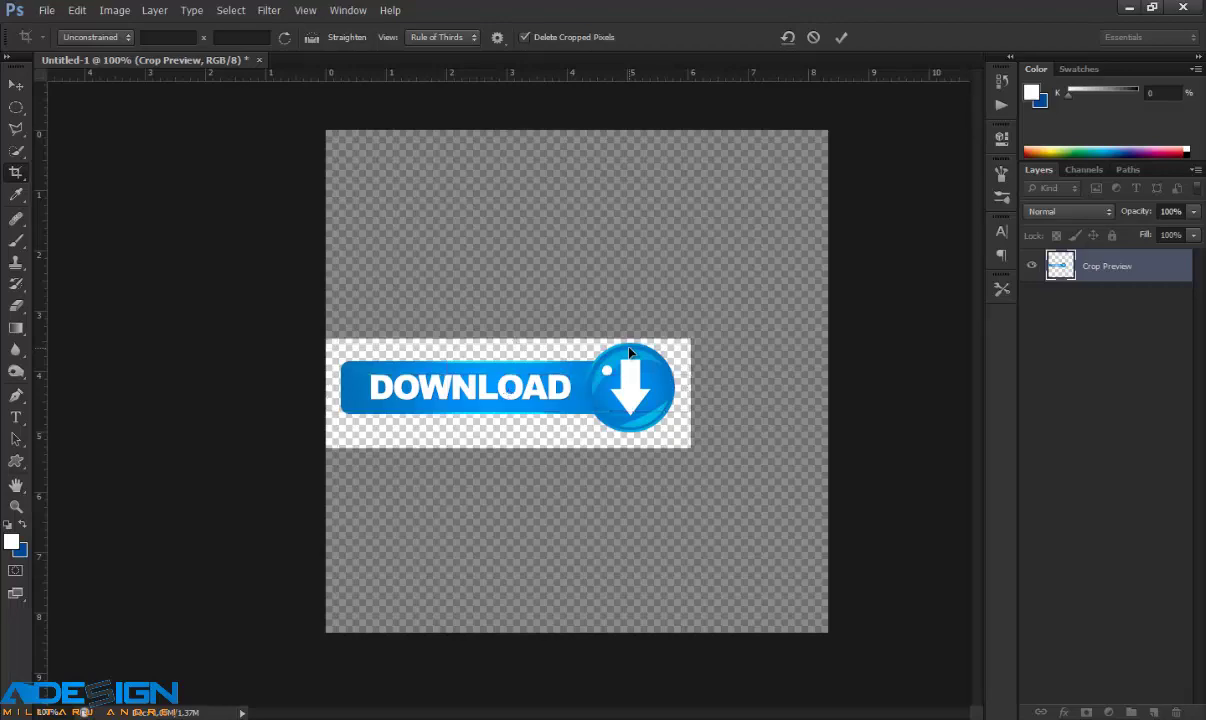
key(Return)
click(16, 107)
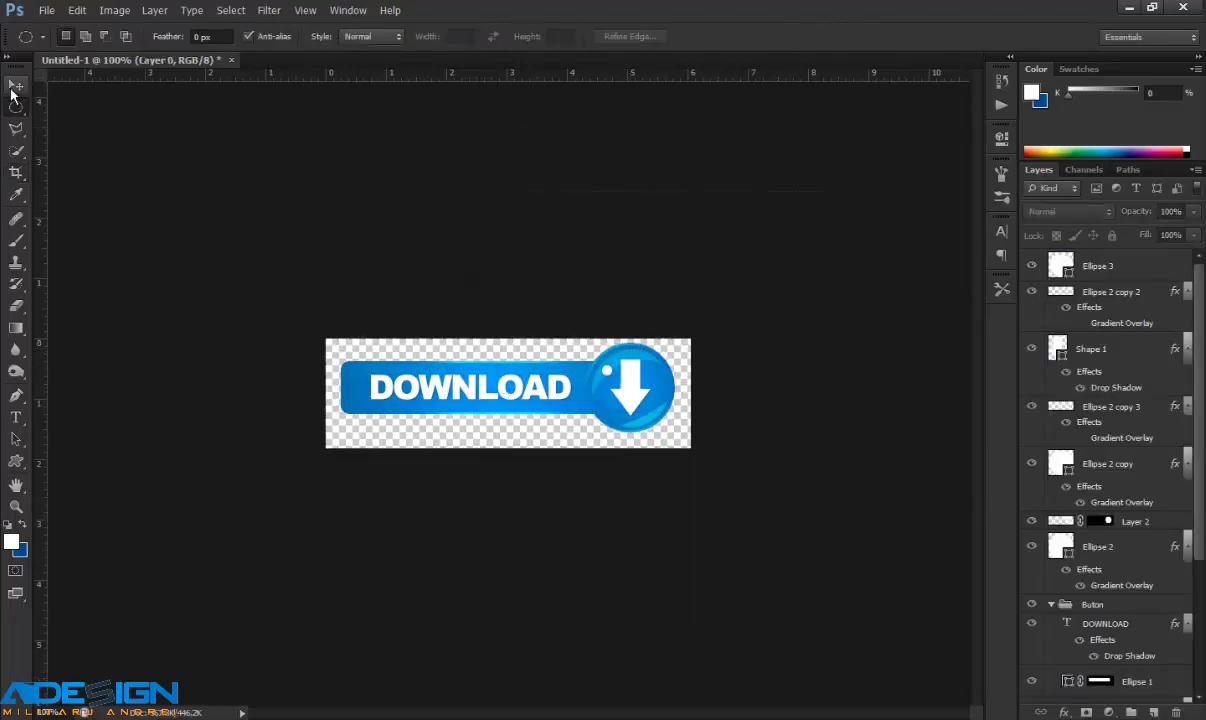
click(15, 86)
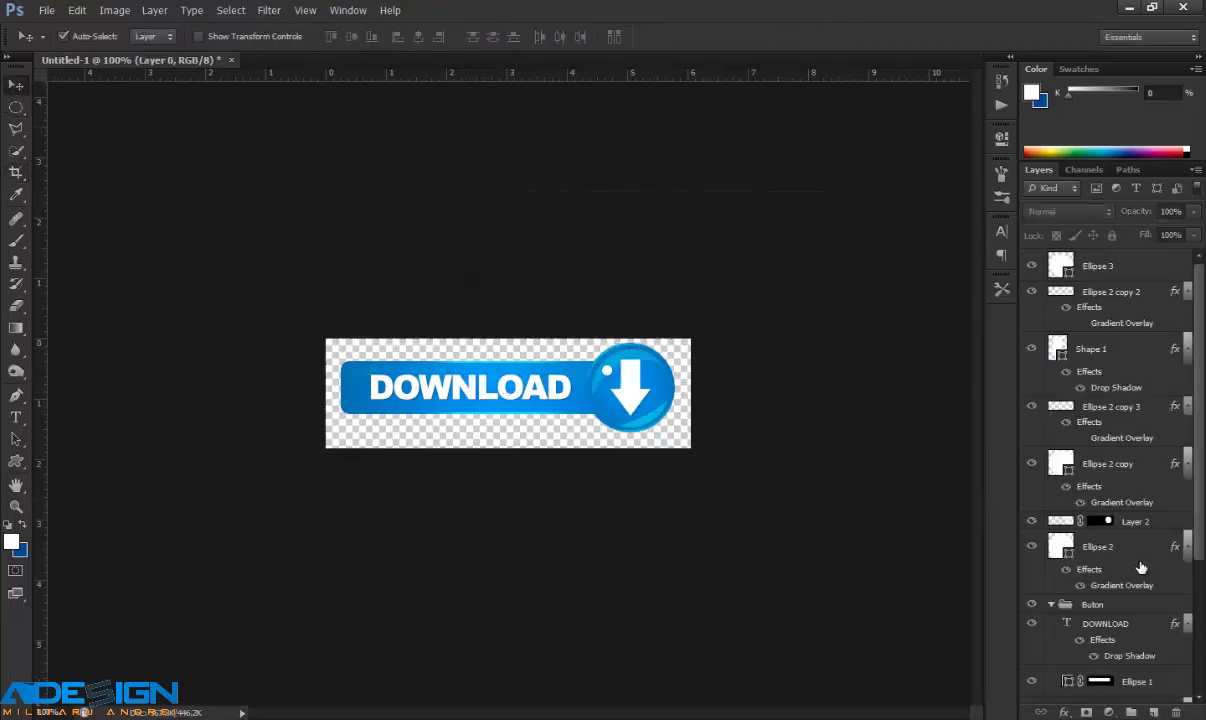